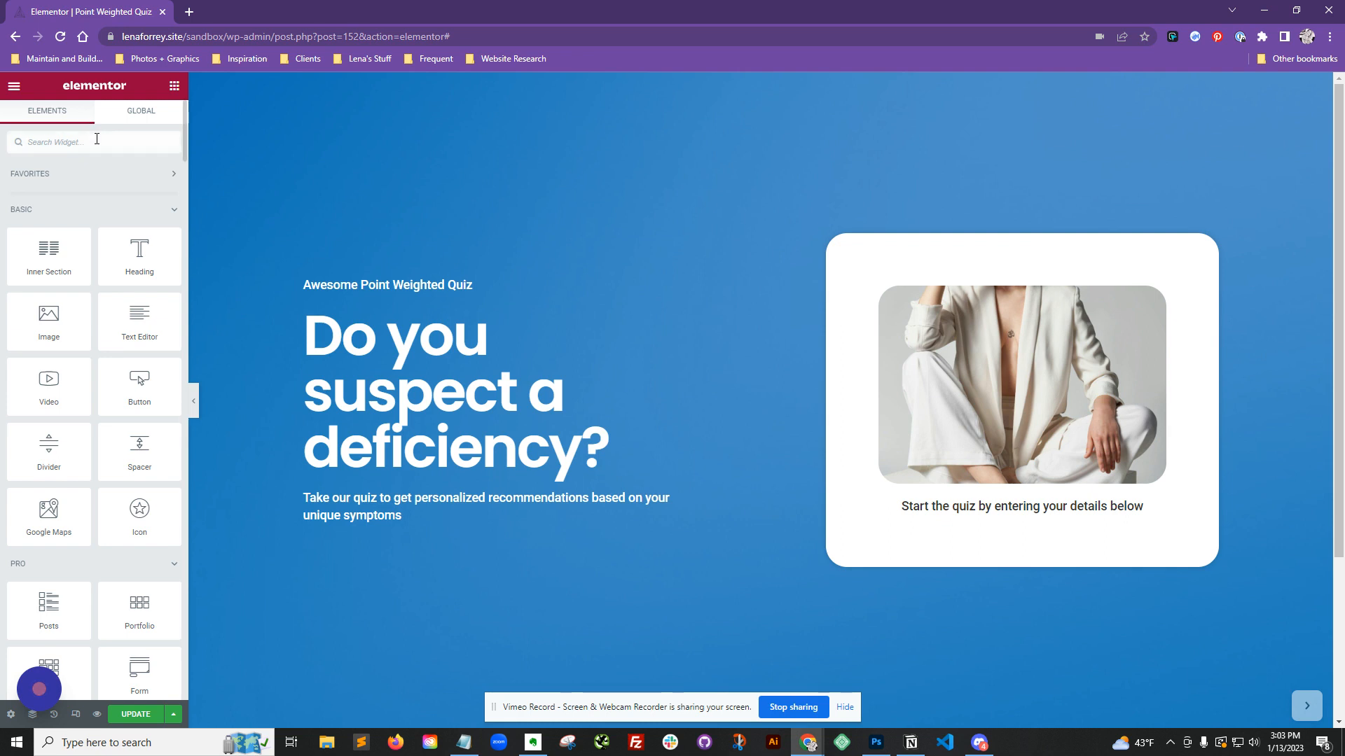
Step: Search for the Form widget and add it to the quiz card below the intro text
type("form")
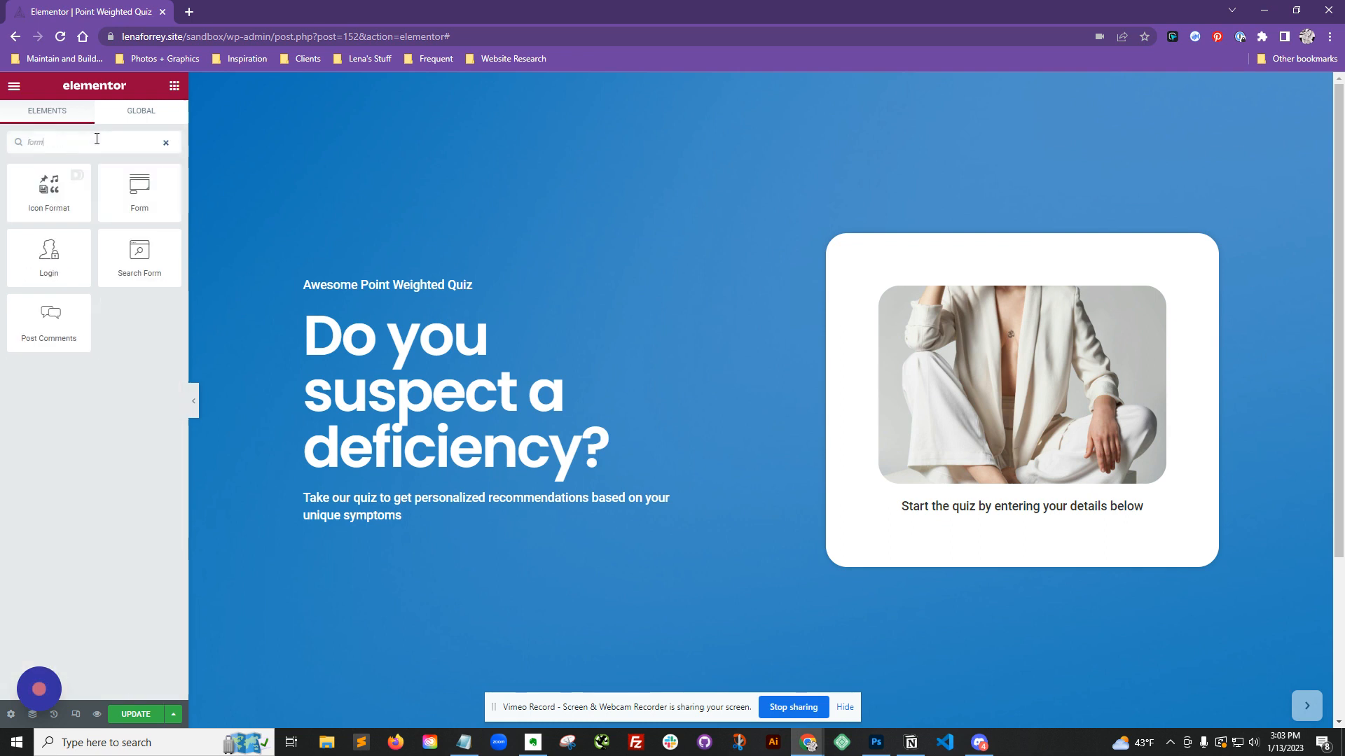
left_click_drag(140, 187, 1077, 508)
scroll(1141, 343, "down", 1)
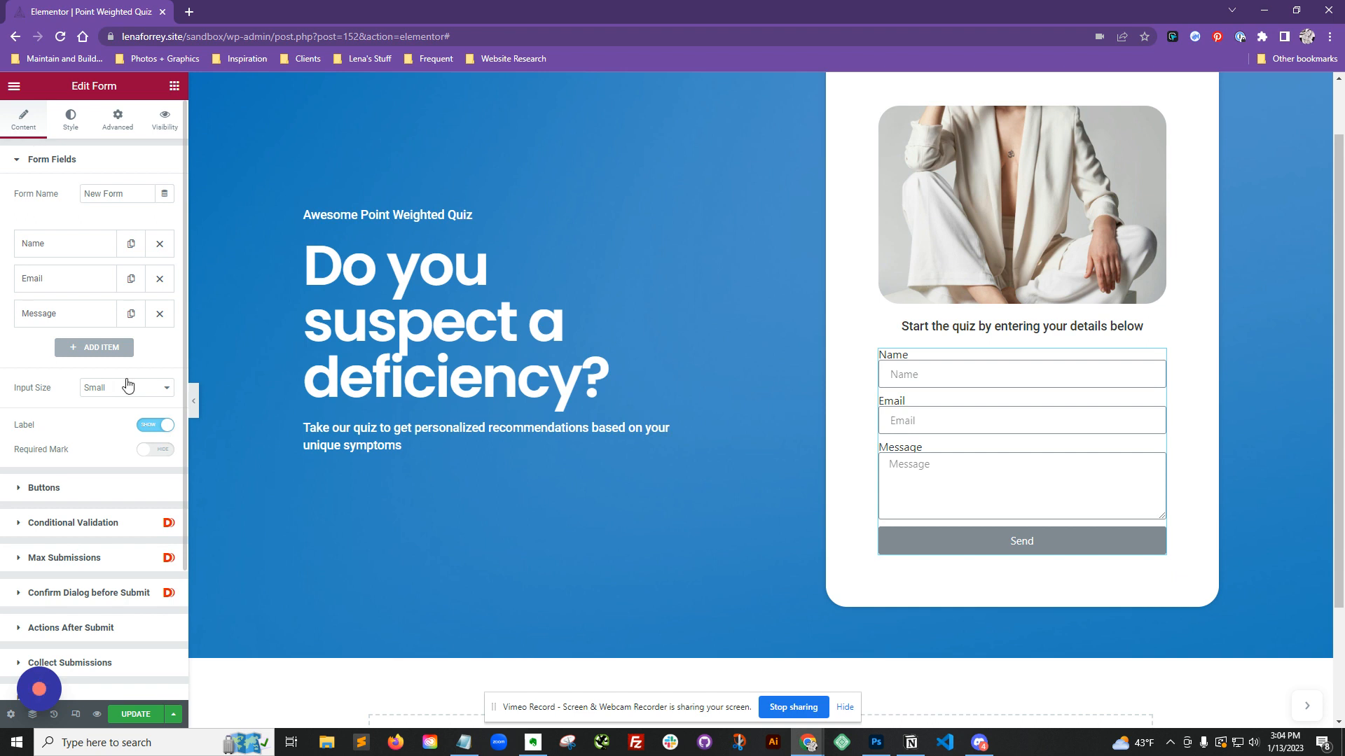
Step: Inspect the form's Actions After Submit settings and the list of available actions
left_click(103, 630)
left_click(138, 385)
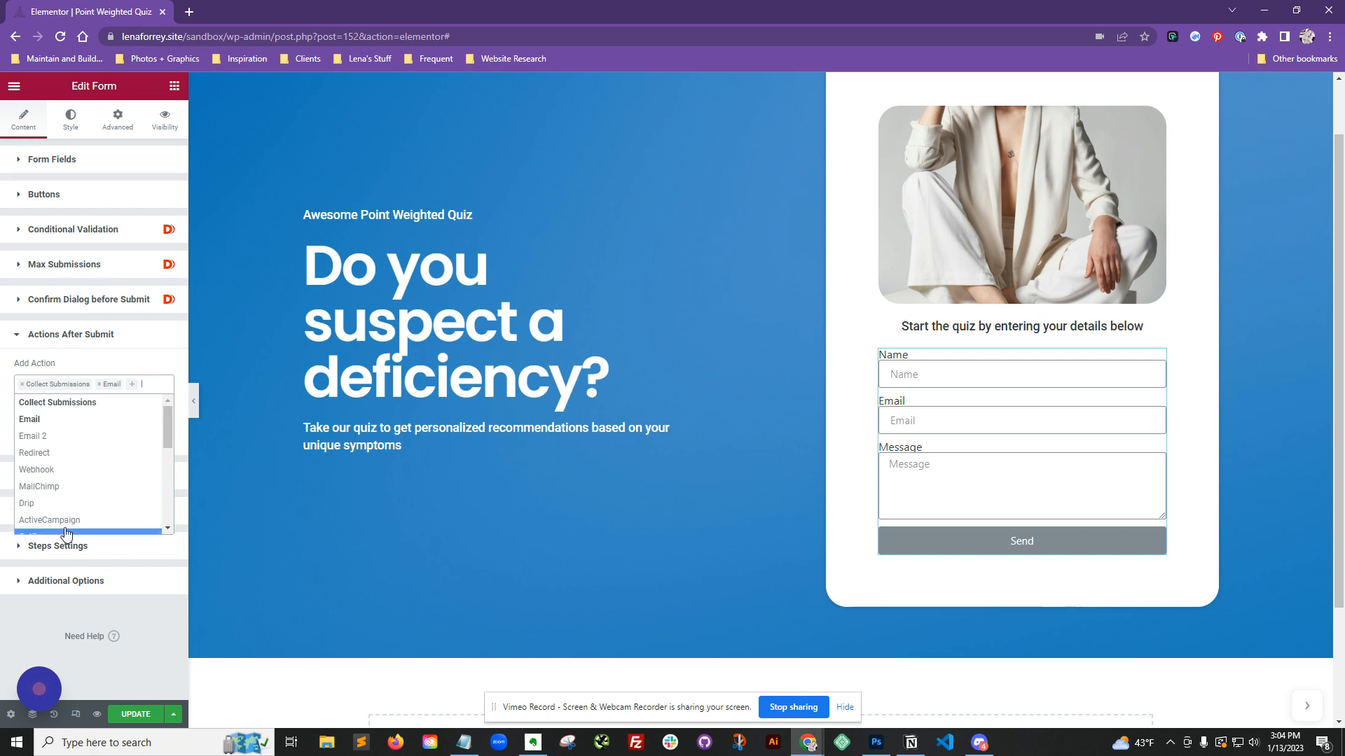
left_click(150, 622)
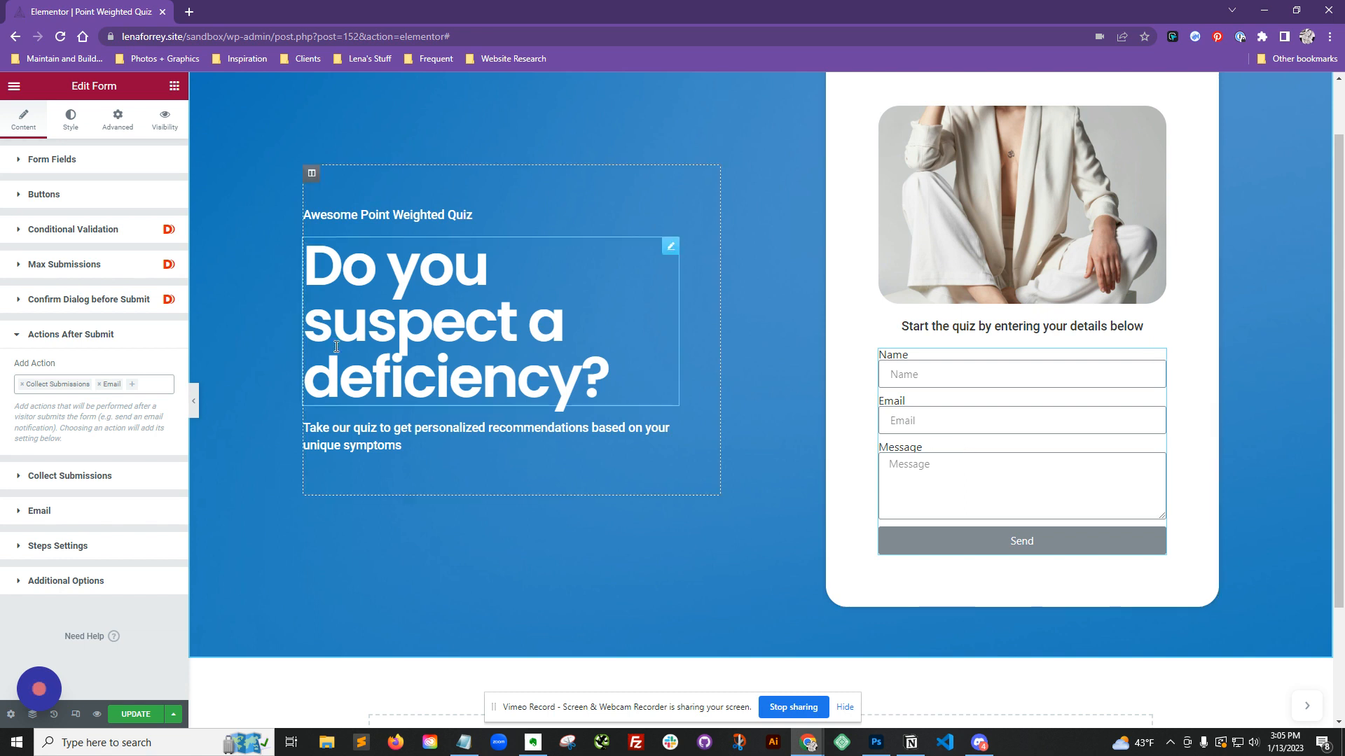
Step: Remove the Message and Email fields from the form
left_click(87, 164)
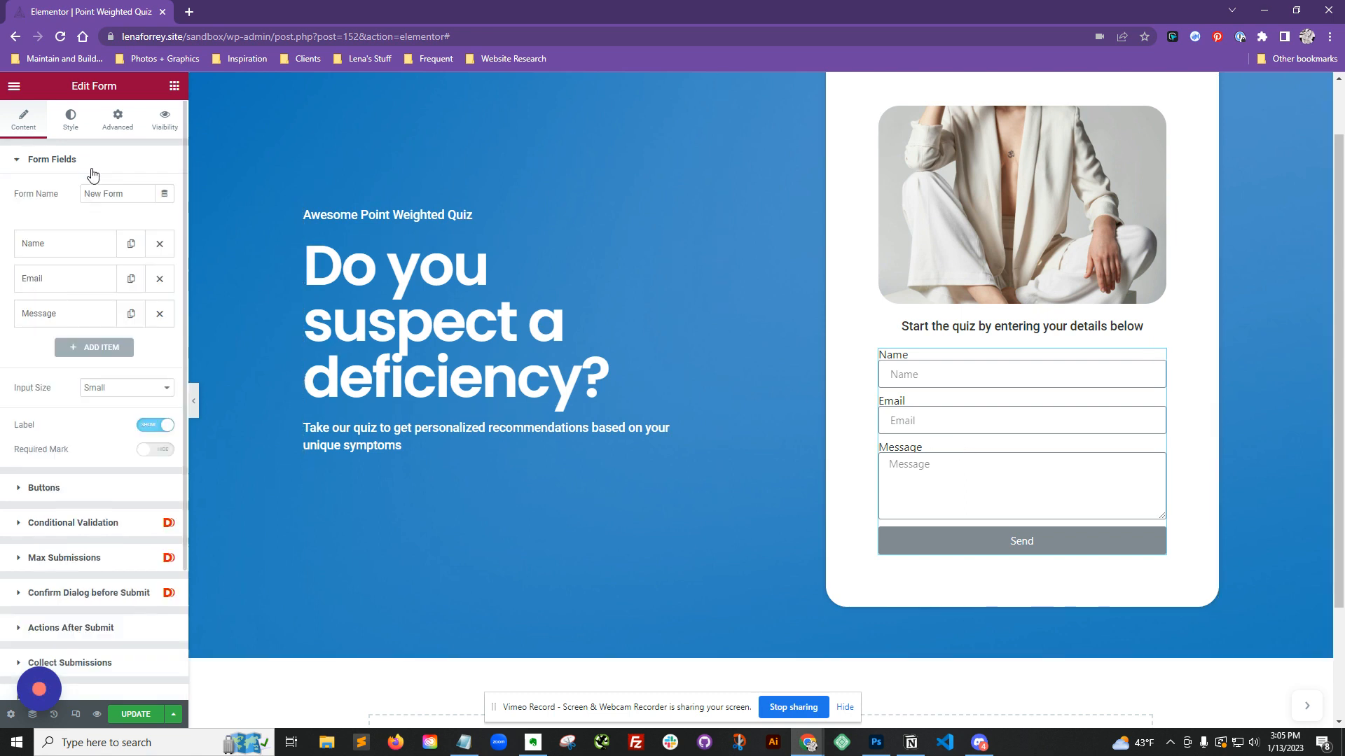
left_click(165, 320)
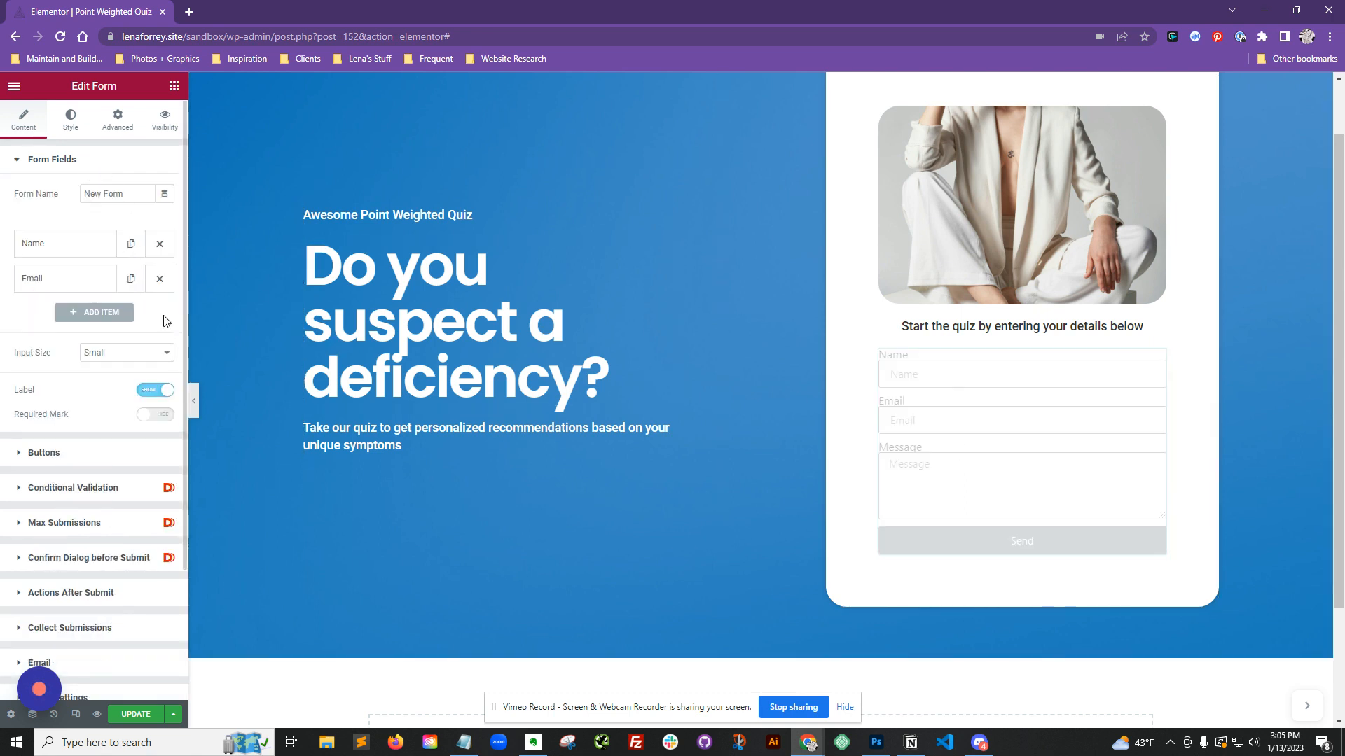
left_click(160, 278)
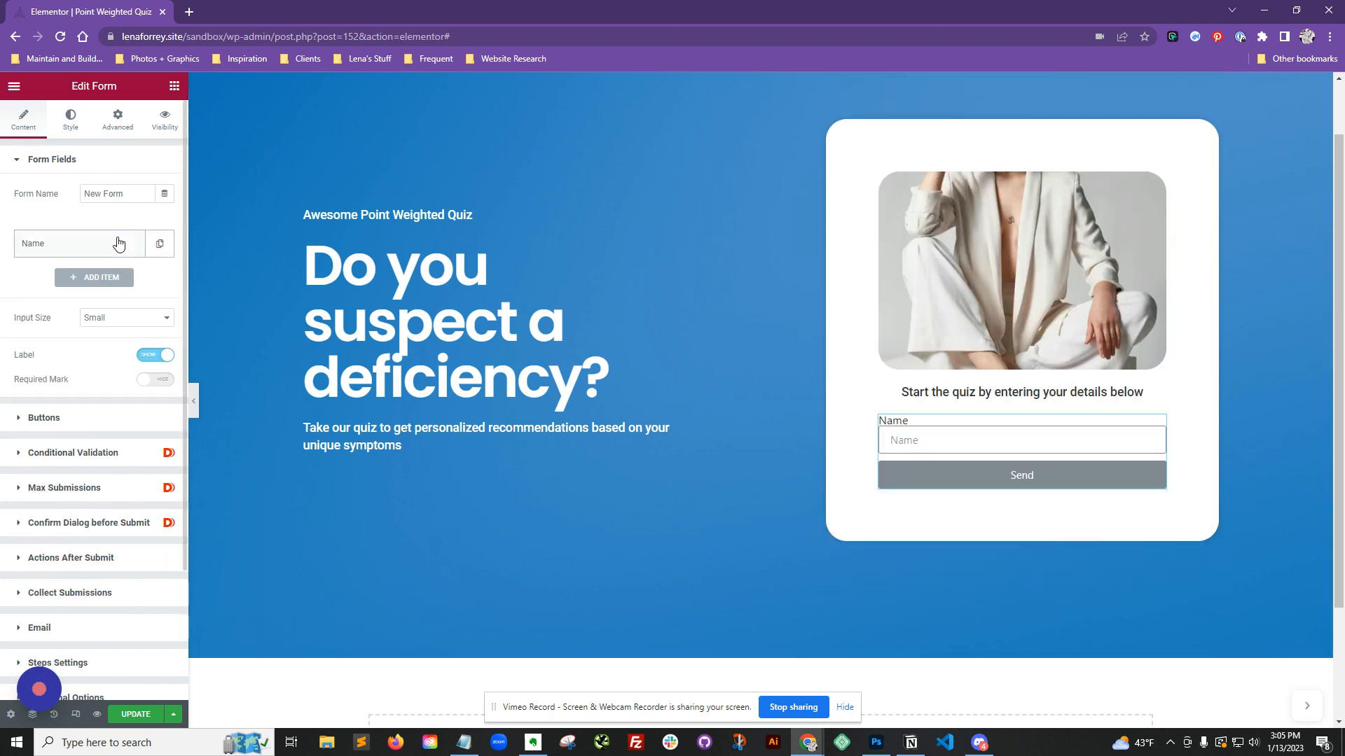
Step: Change the remaining Name field's type to Checkbox
left_click(118, 243)
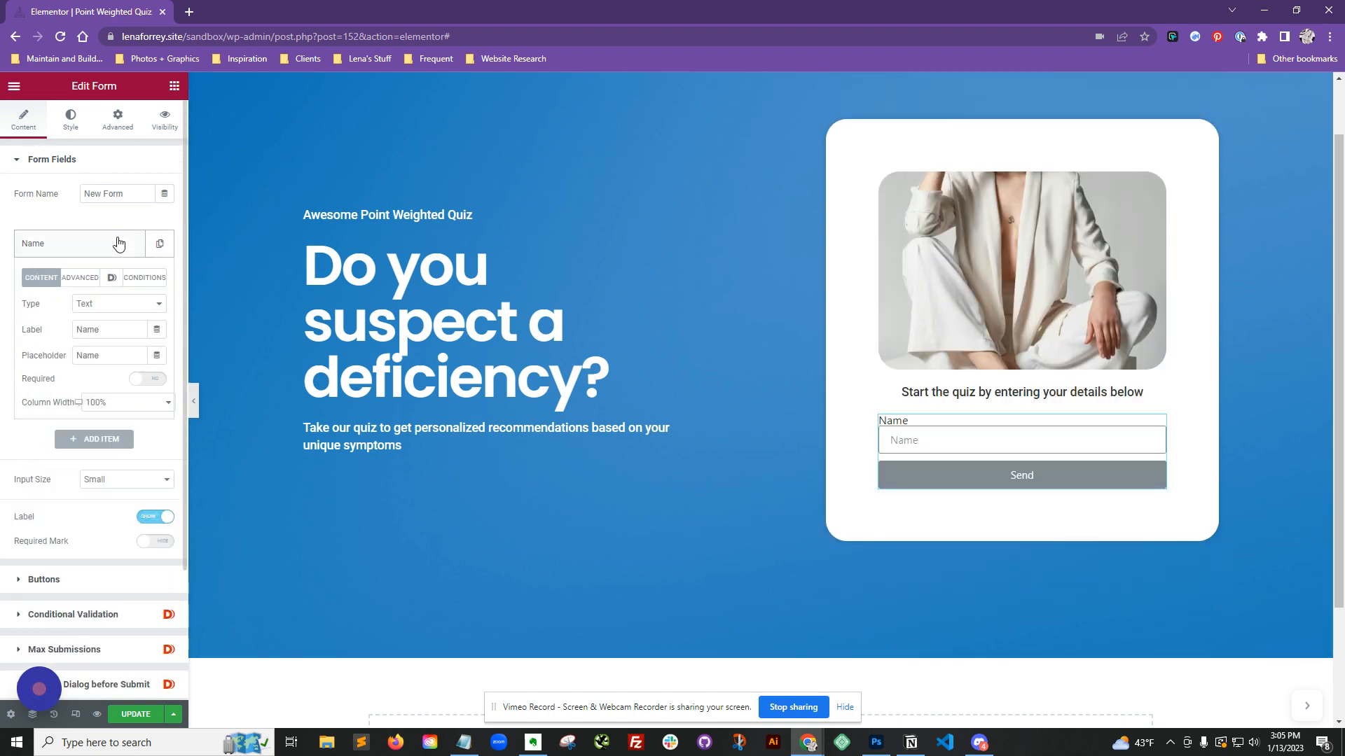
left_click(126, 304)
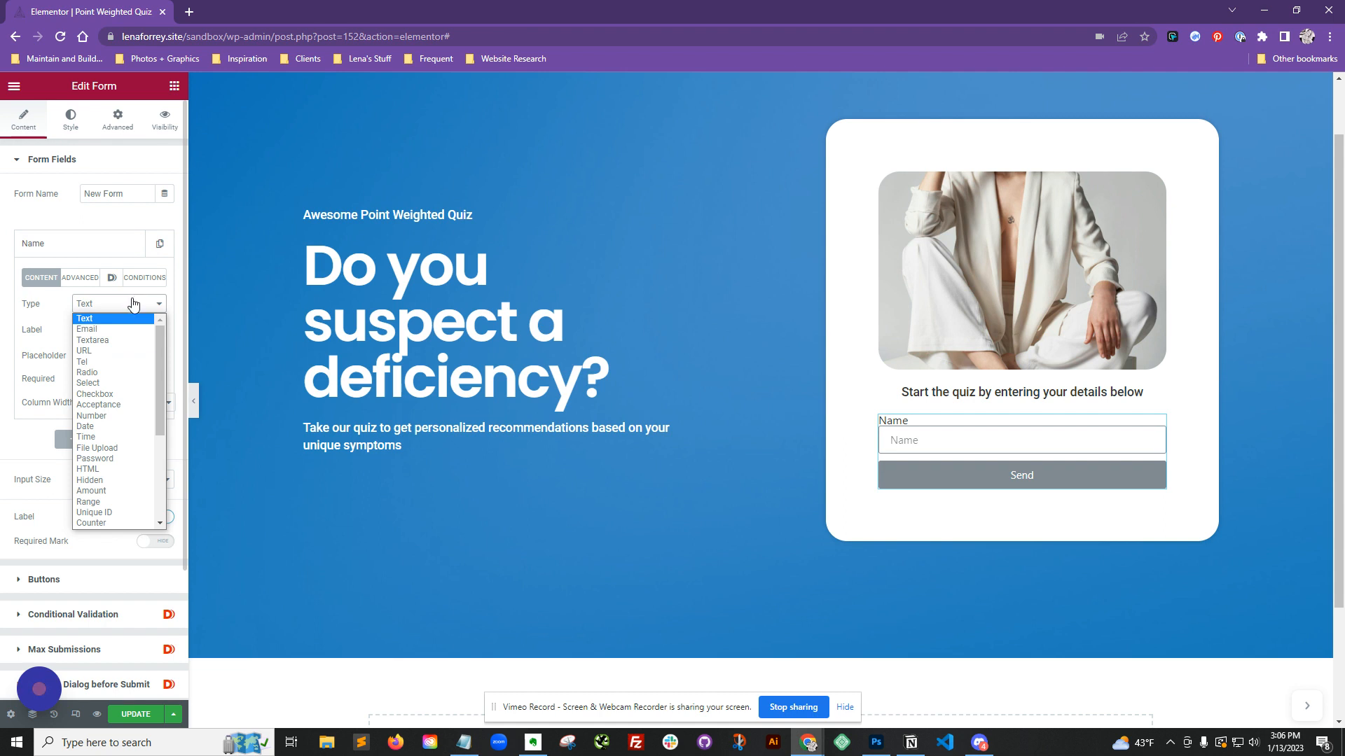
left_click(124, 395)
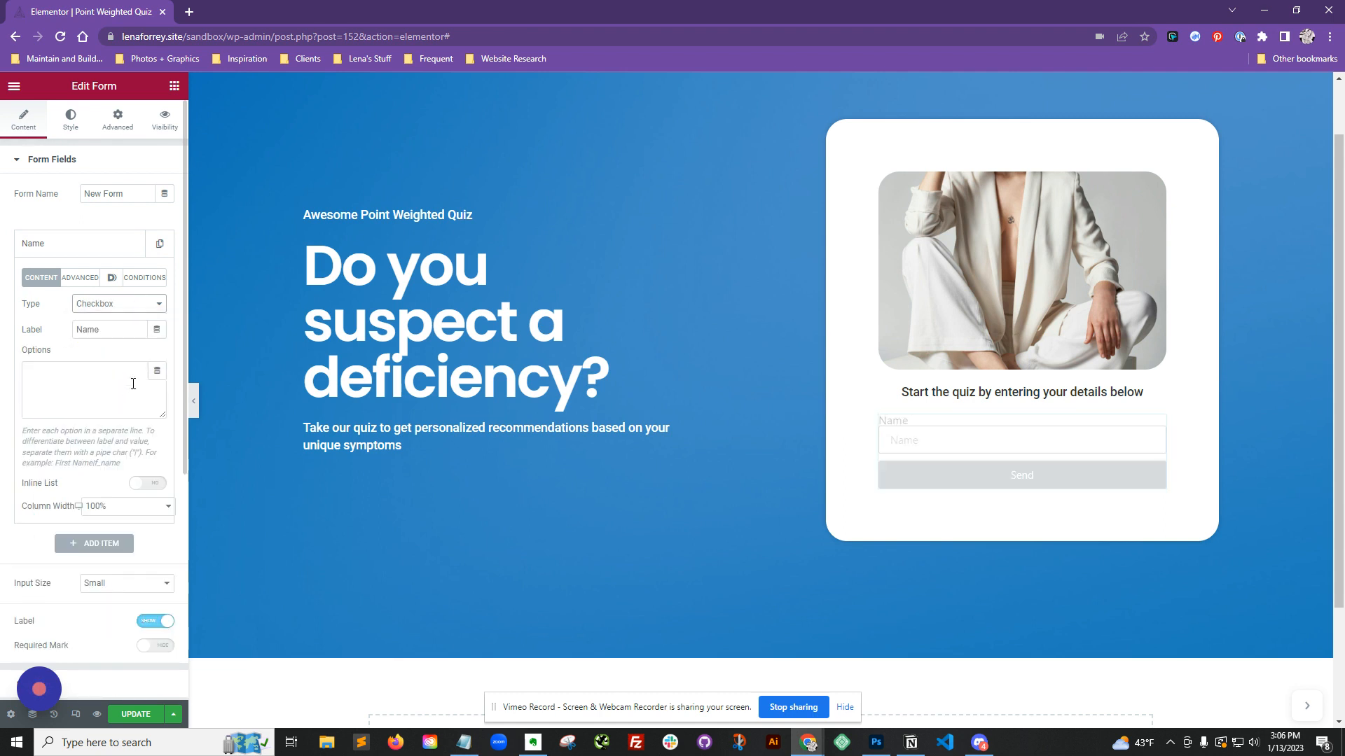
Step: Enter checkbox options Option1|1, Option2|1 and Option3|1, one per line
left_click(40, 376)
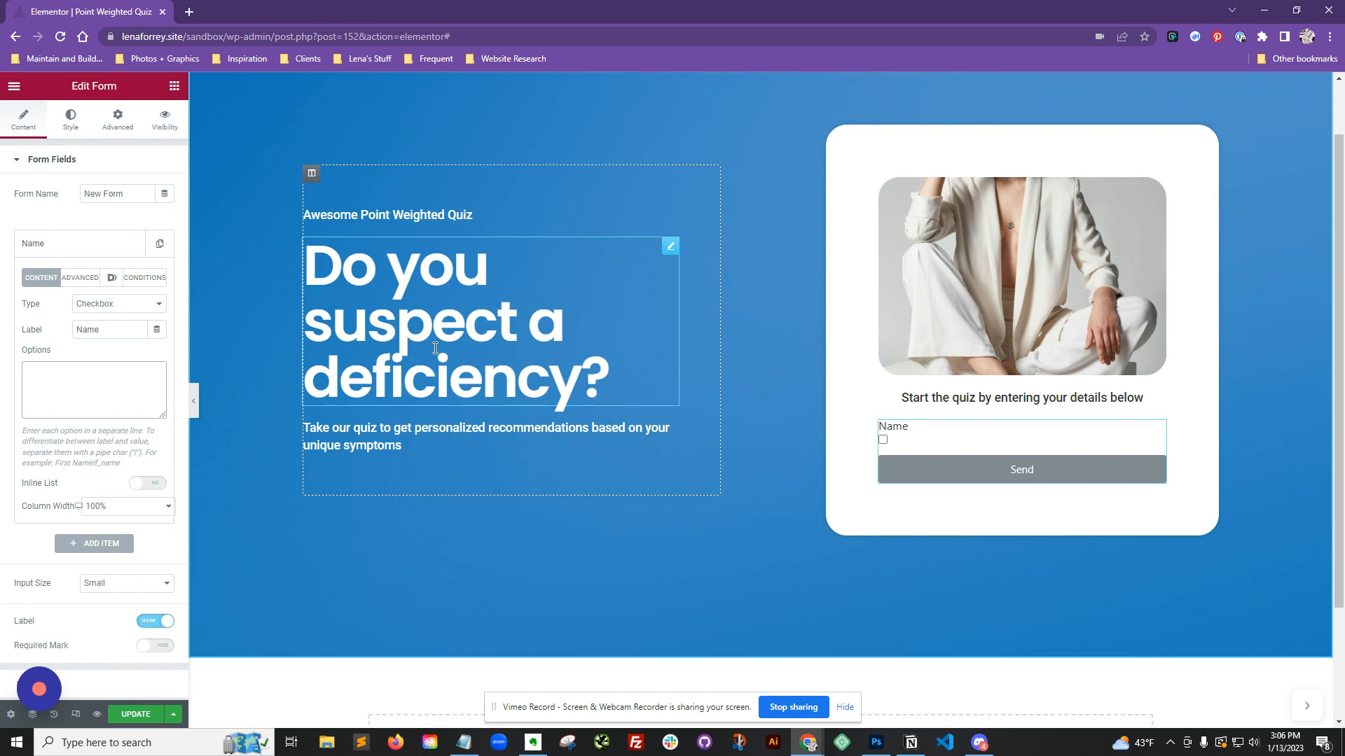
type("Option")
type("1")
type("|1")
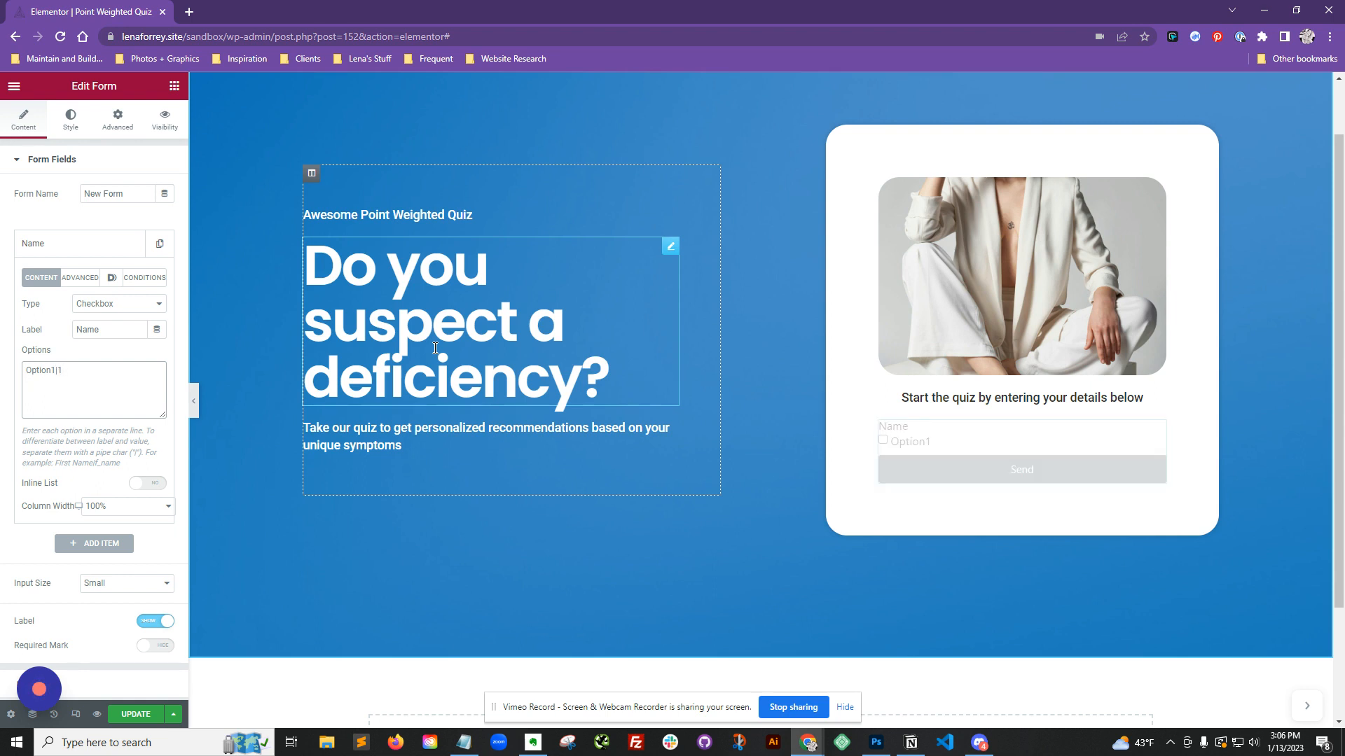
key("Return")
type("O")
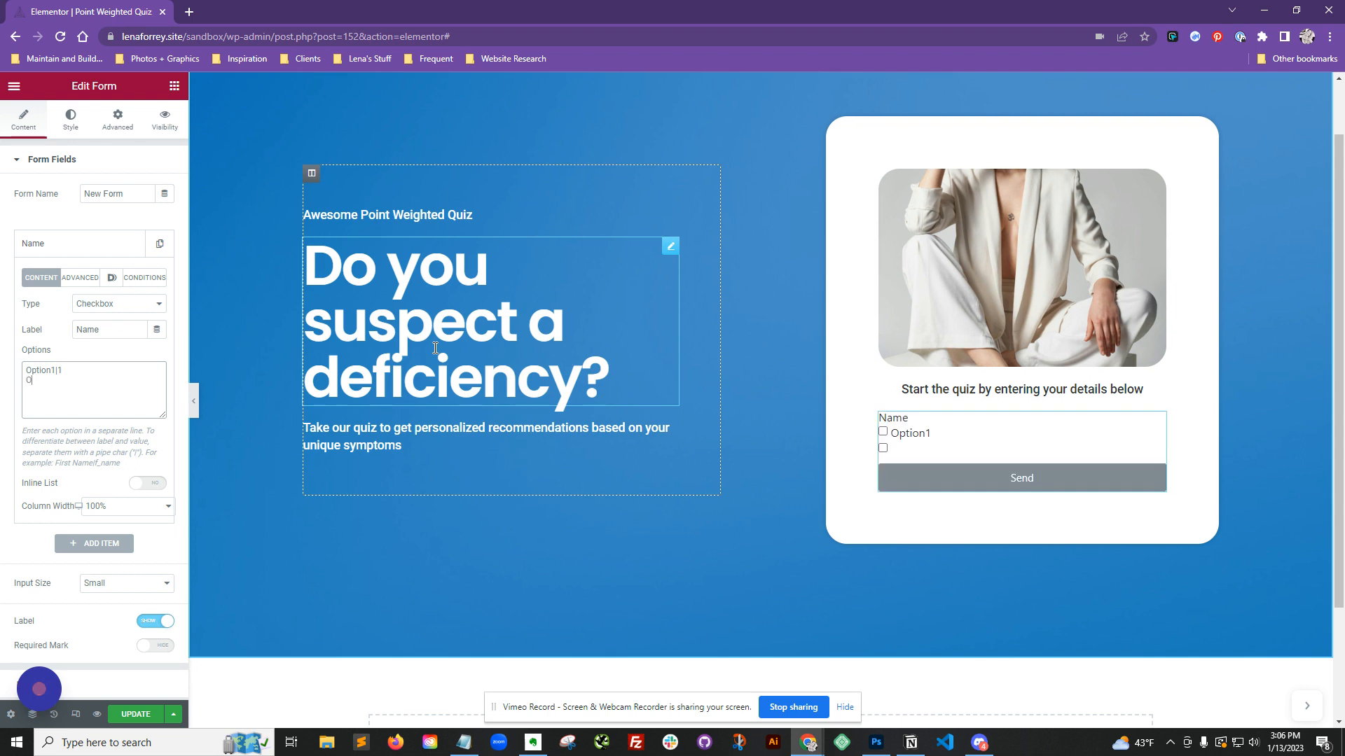
type("ption2")
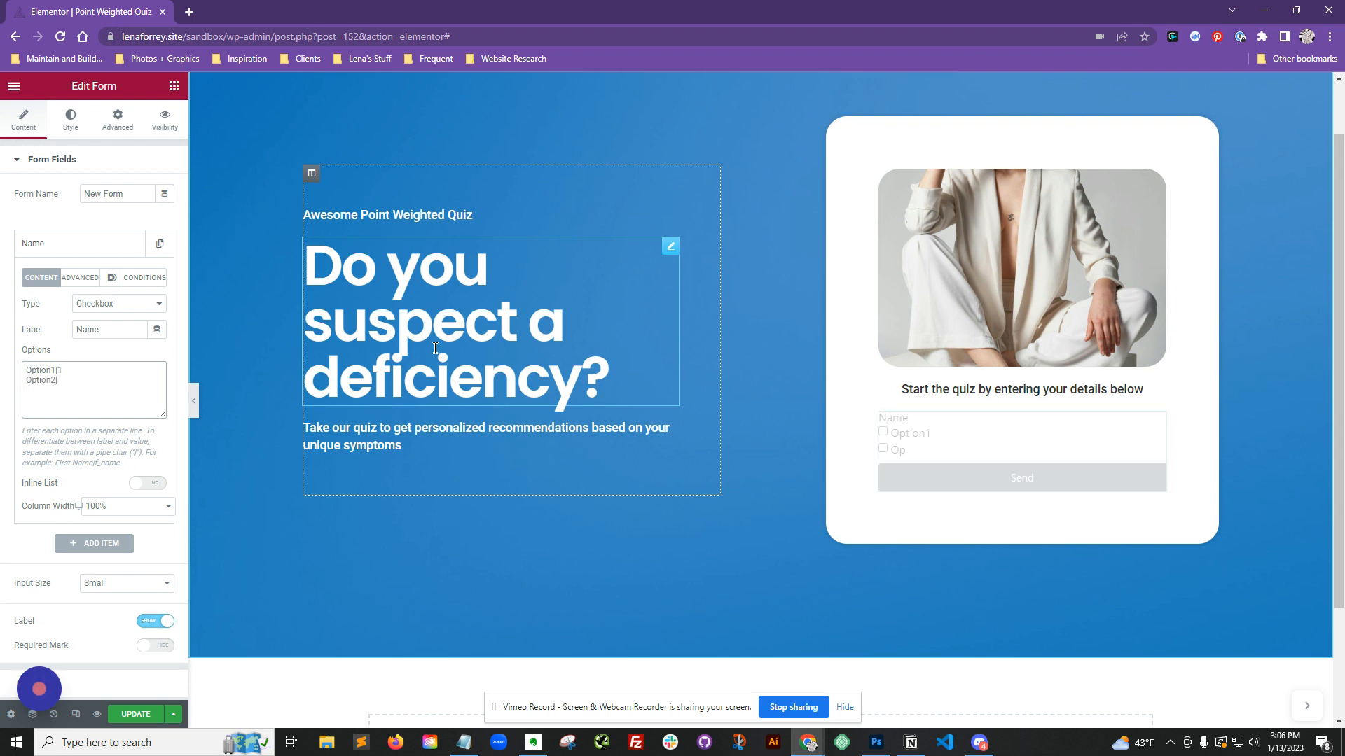
type("|2")
key("Return")
type("Option3|3")
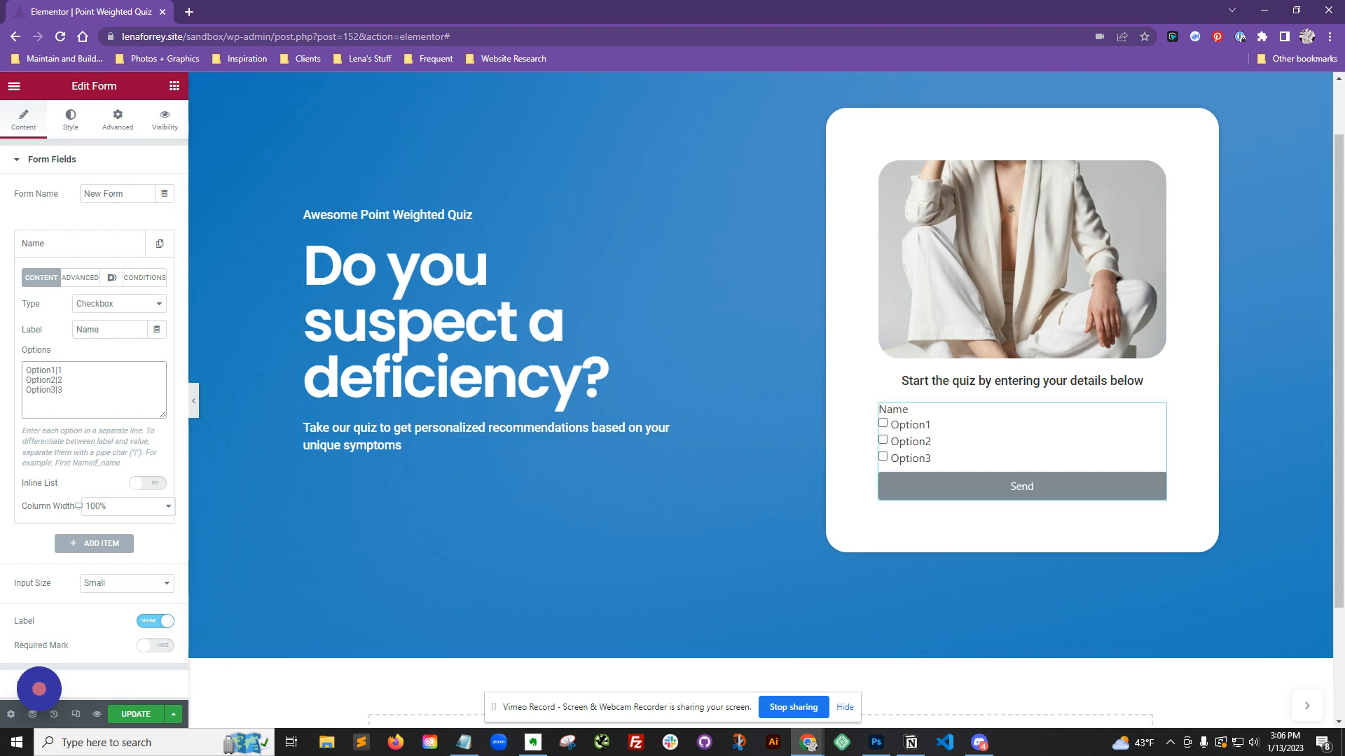
left_click(113, 379)
key("BackSpace")
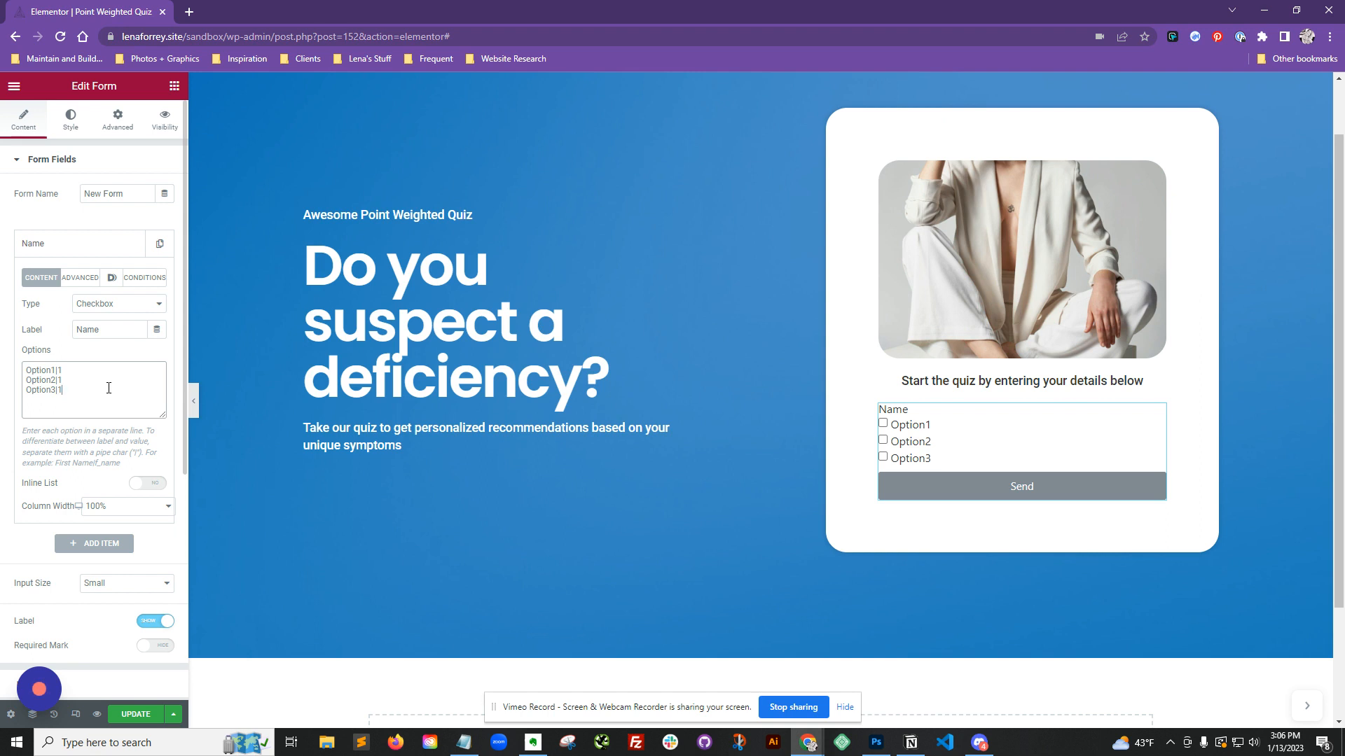
Step: Add the options Option4|1 and OPtion5|5 on new lines
key("Return")
type("Option")
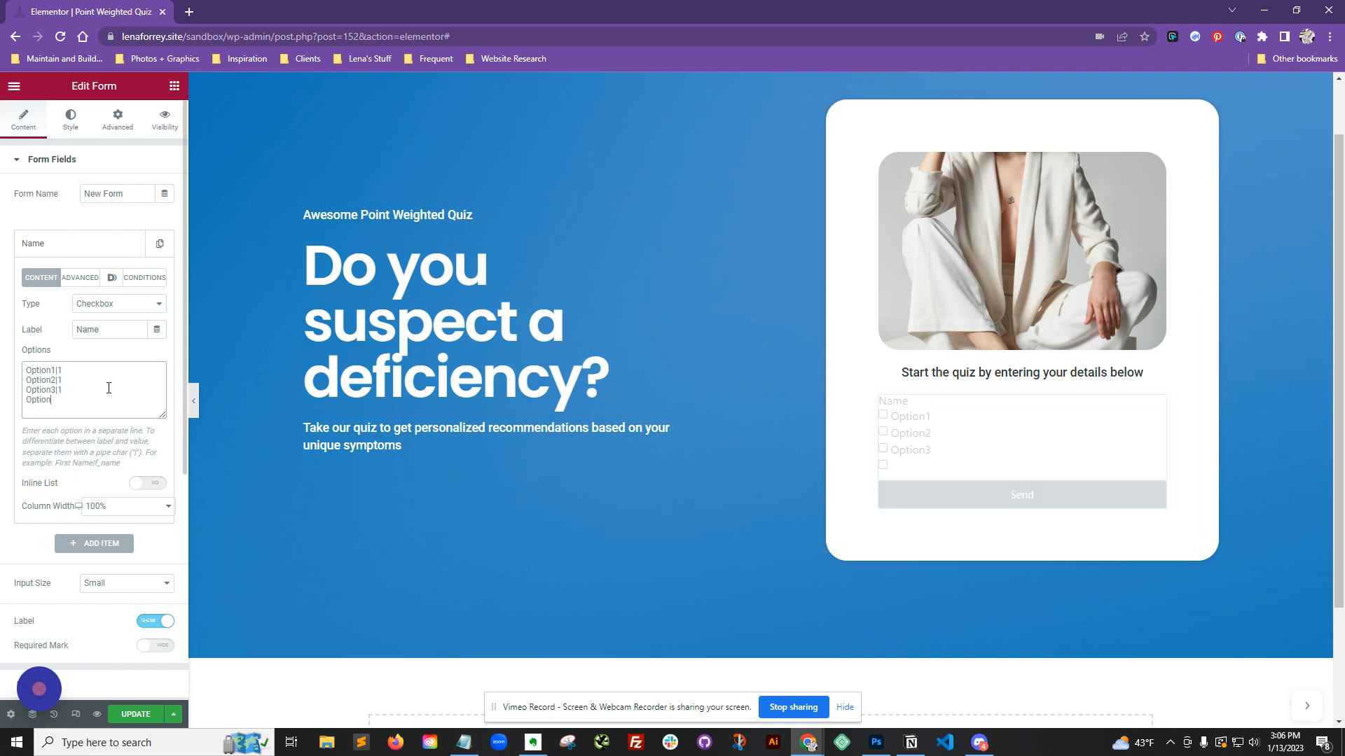
type("4|1 ")
type("OPtion5")
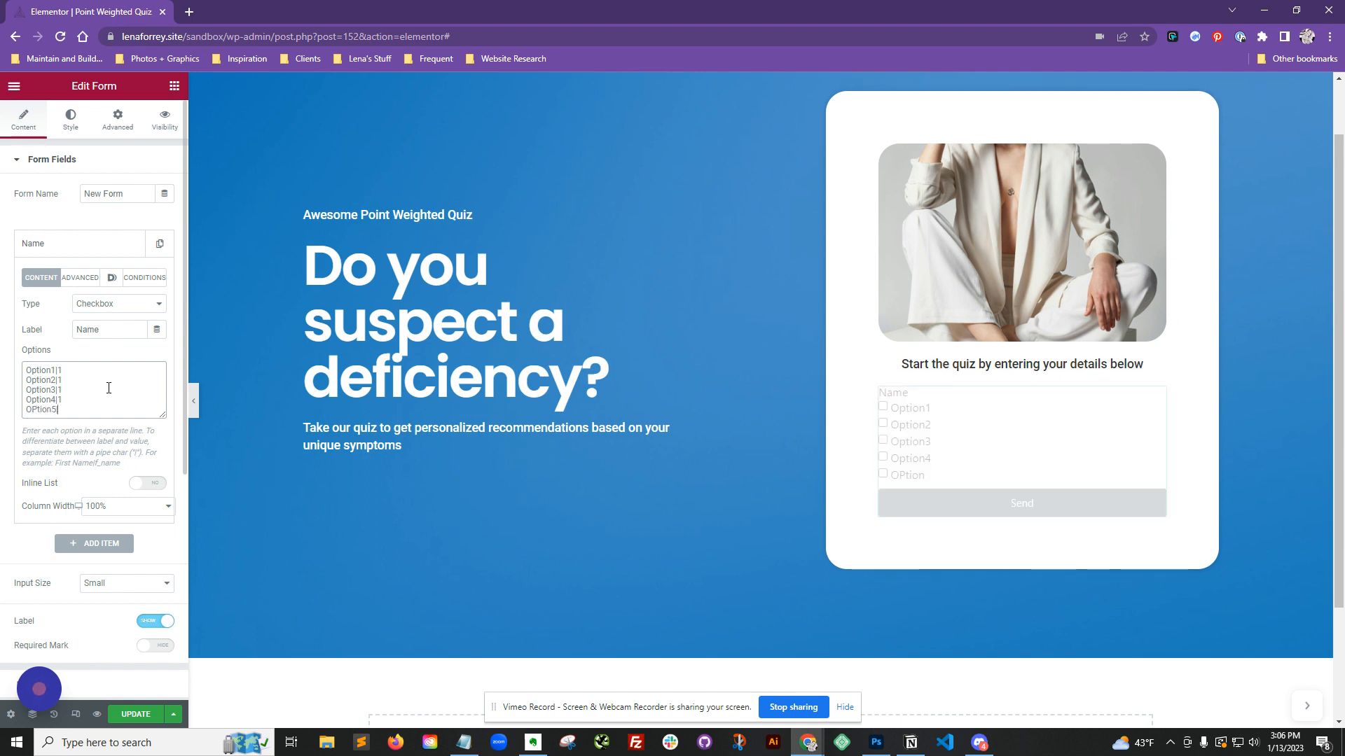
type("|5")
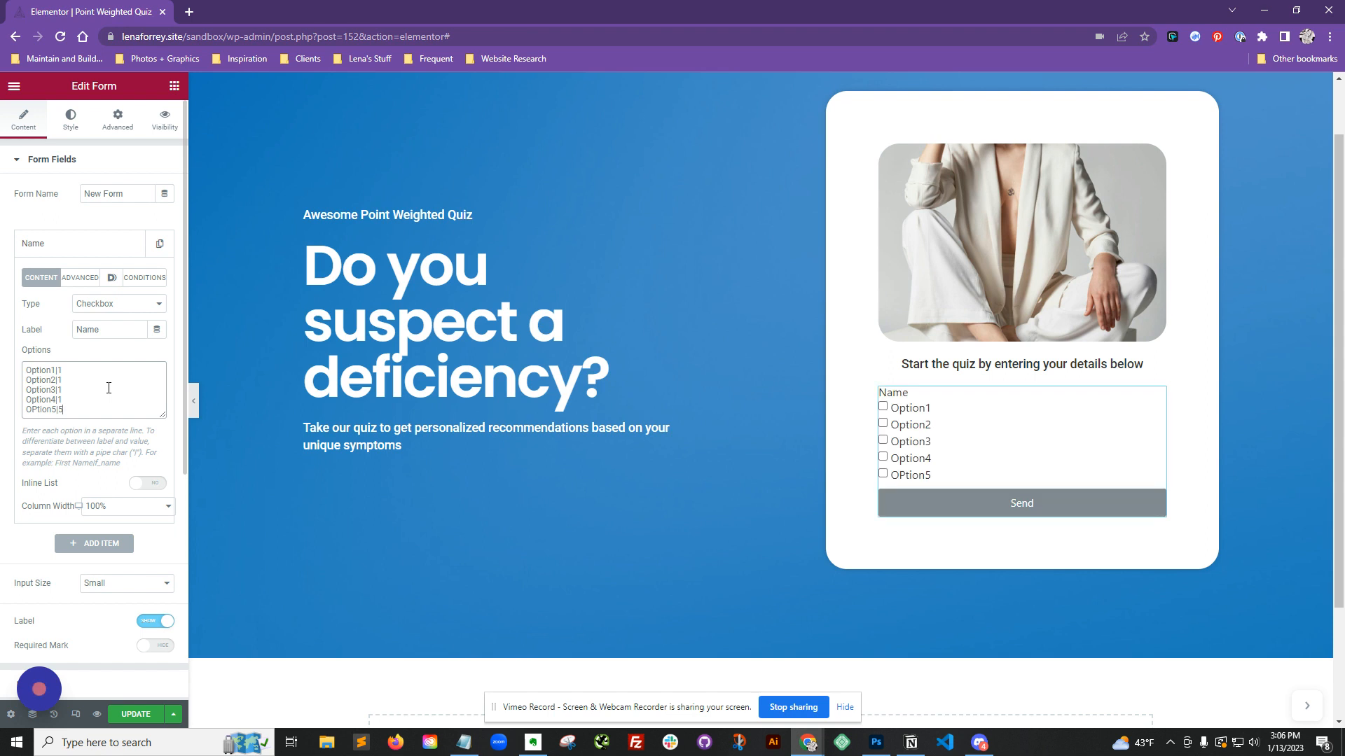
Step: Set the checkbox field's label to "Check all that apply"
left_click(86, 330)
left_click_drag(117, 333, 72, 334)
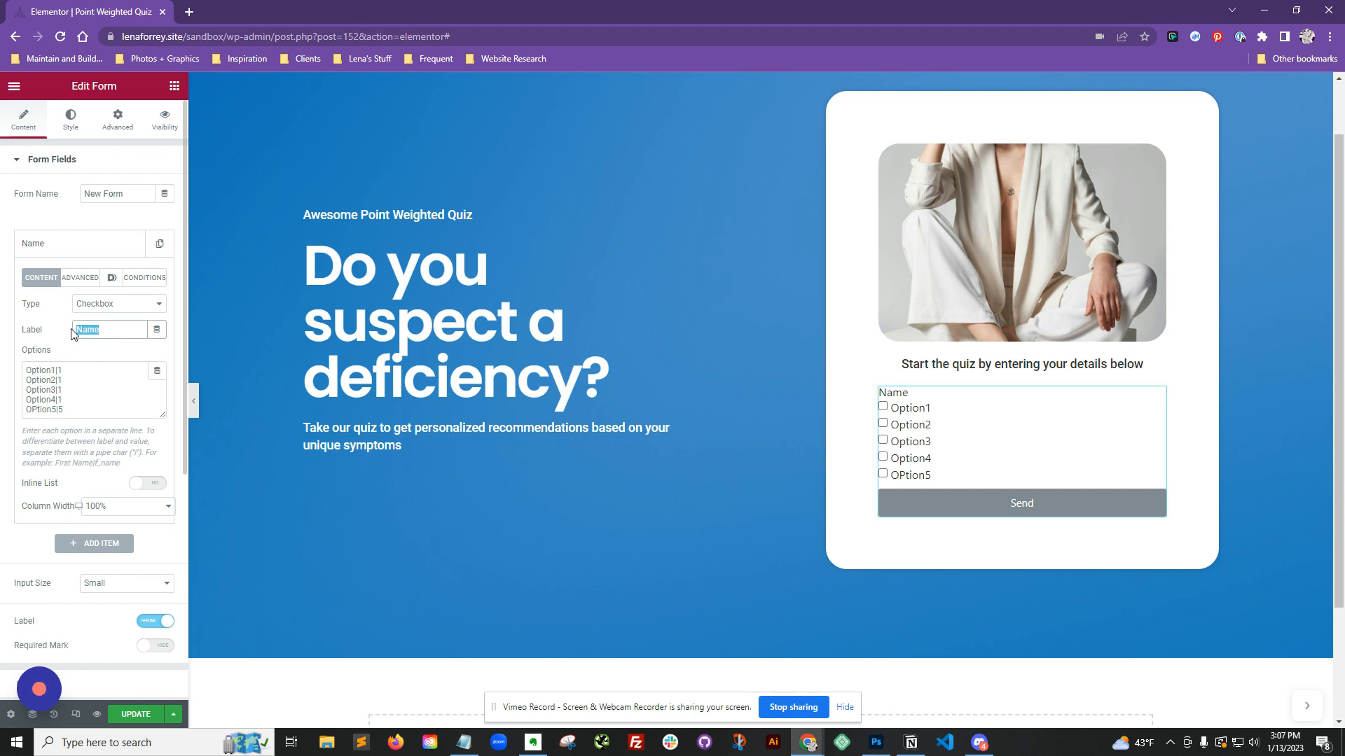
type("Check")
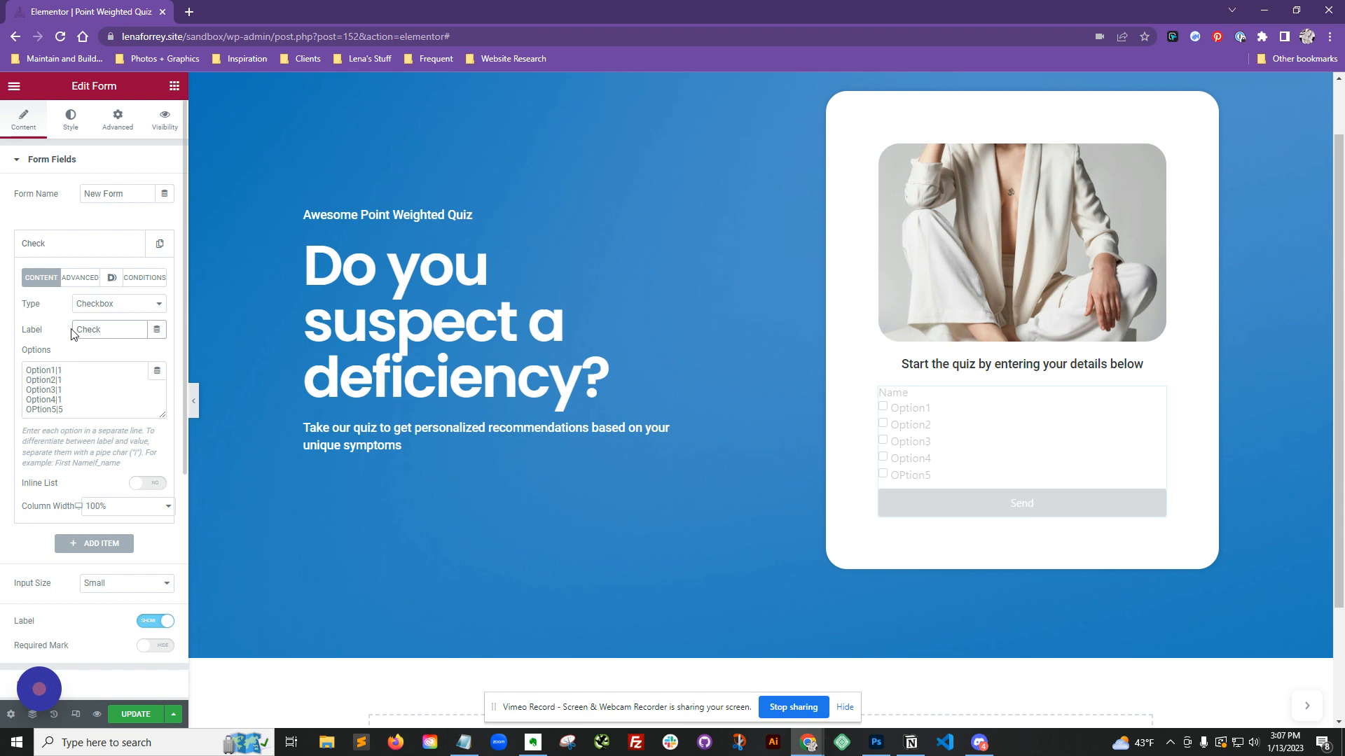
type(" all that apply")
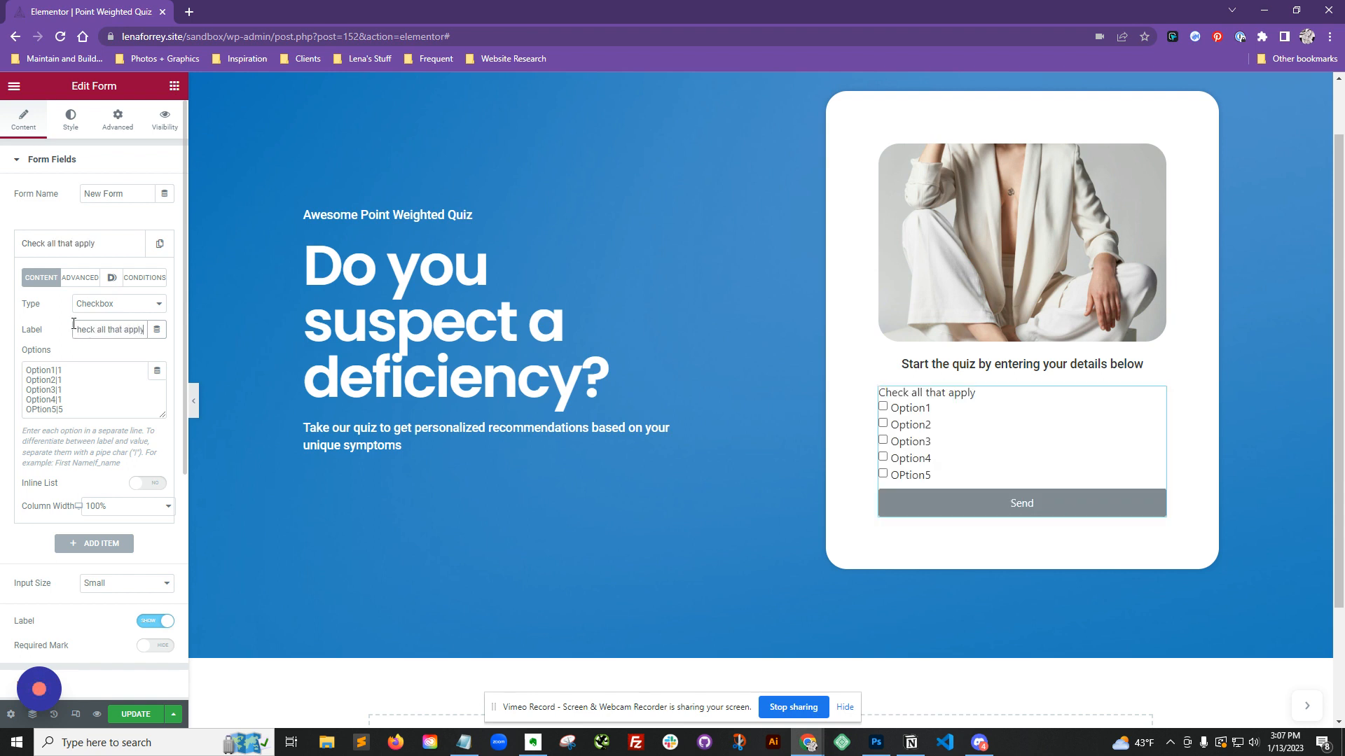
Step: Set the checkbox field's ID to bucket_1 in its advanced settings
left_click(78, 280)
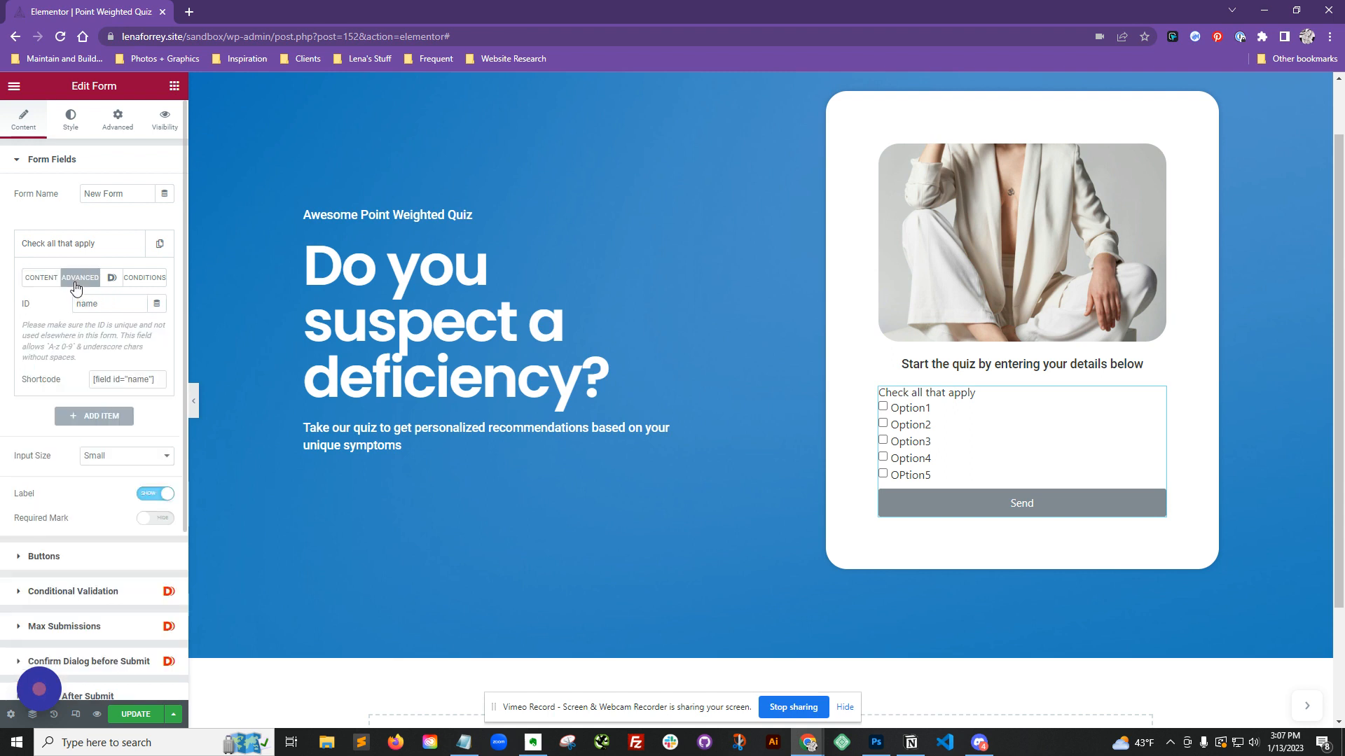
left_click(89, 303)
double_click(79, 303)
type("bucket_1")
Step: Duplicate the checkbox field and change the copy's type to Amount
left_click(72, 246)
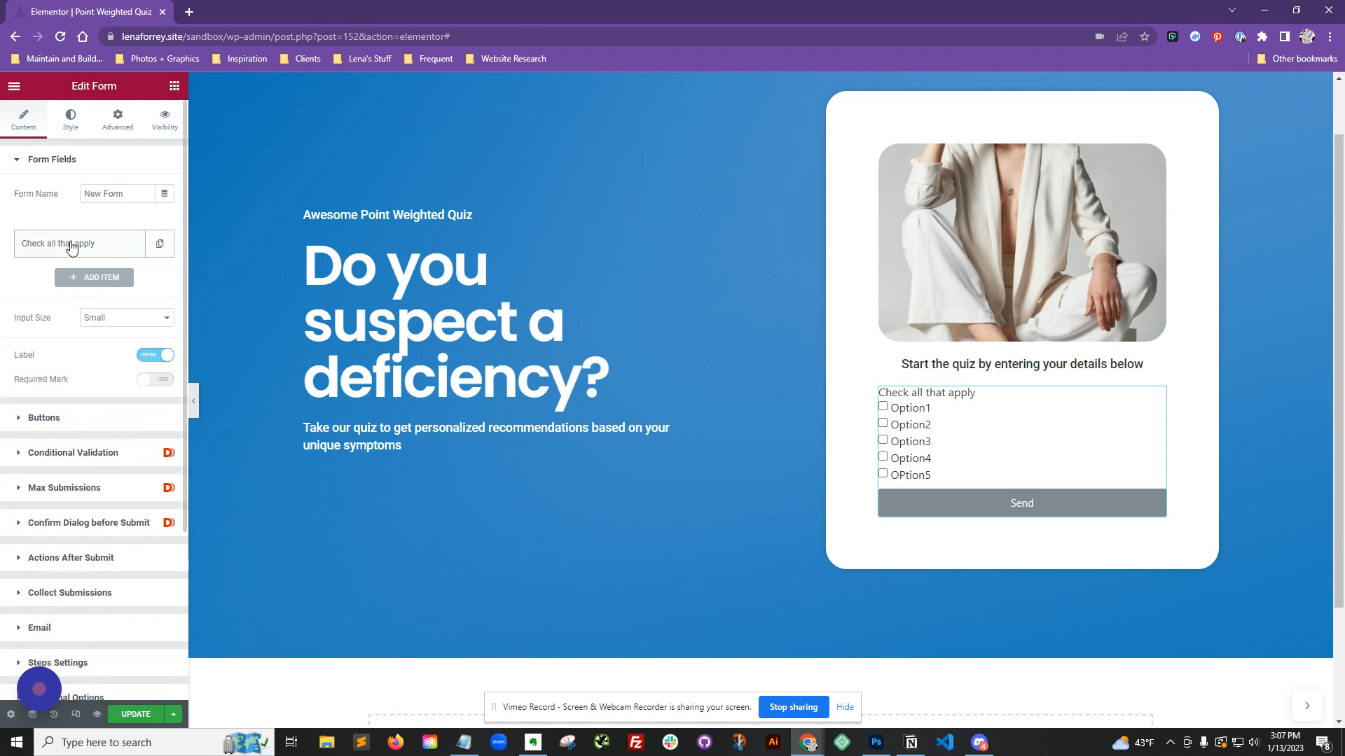
left_click(160, 245)
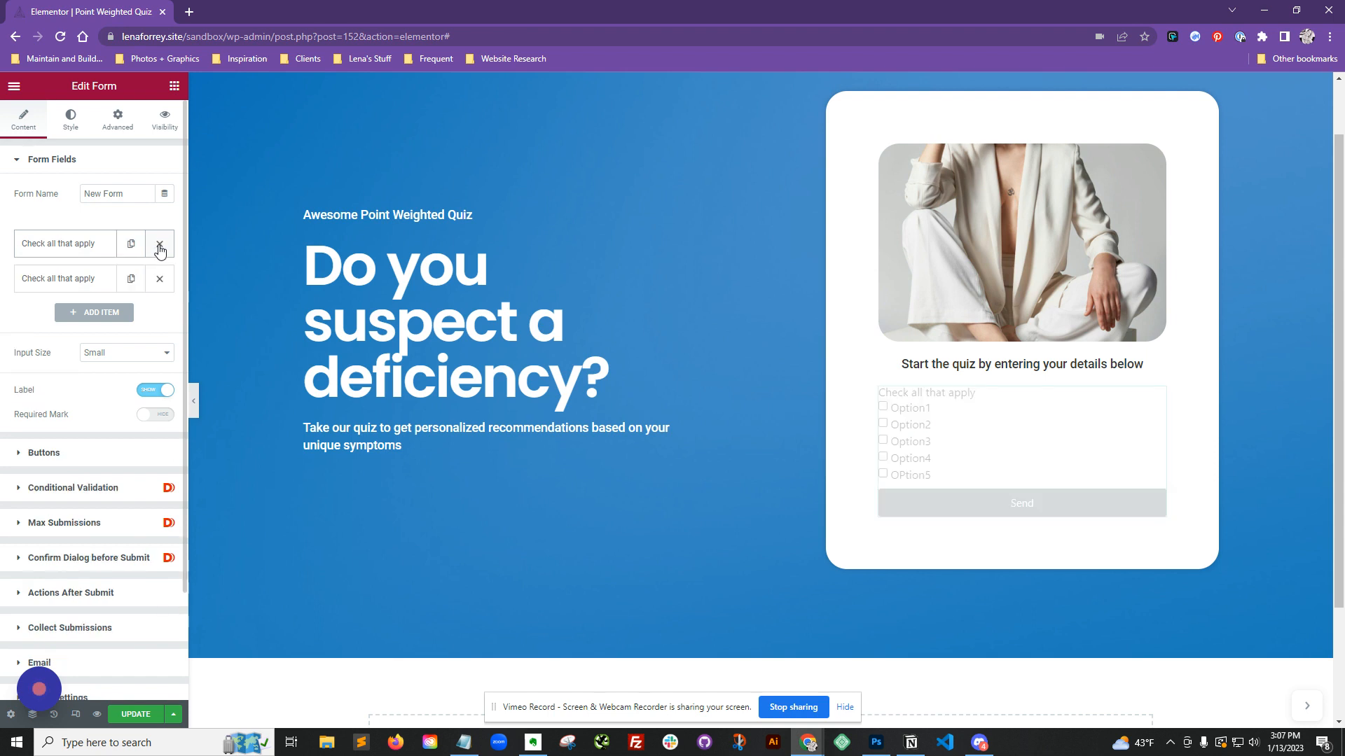
left_click(63, 286)
left_click(110, 341)
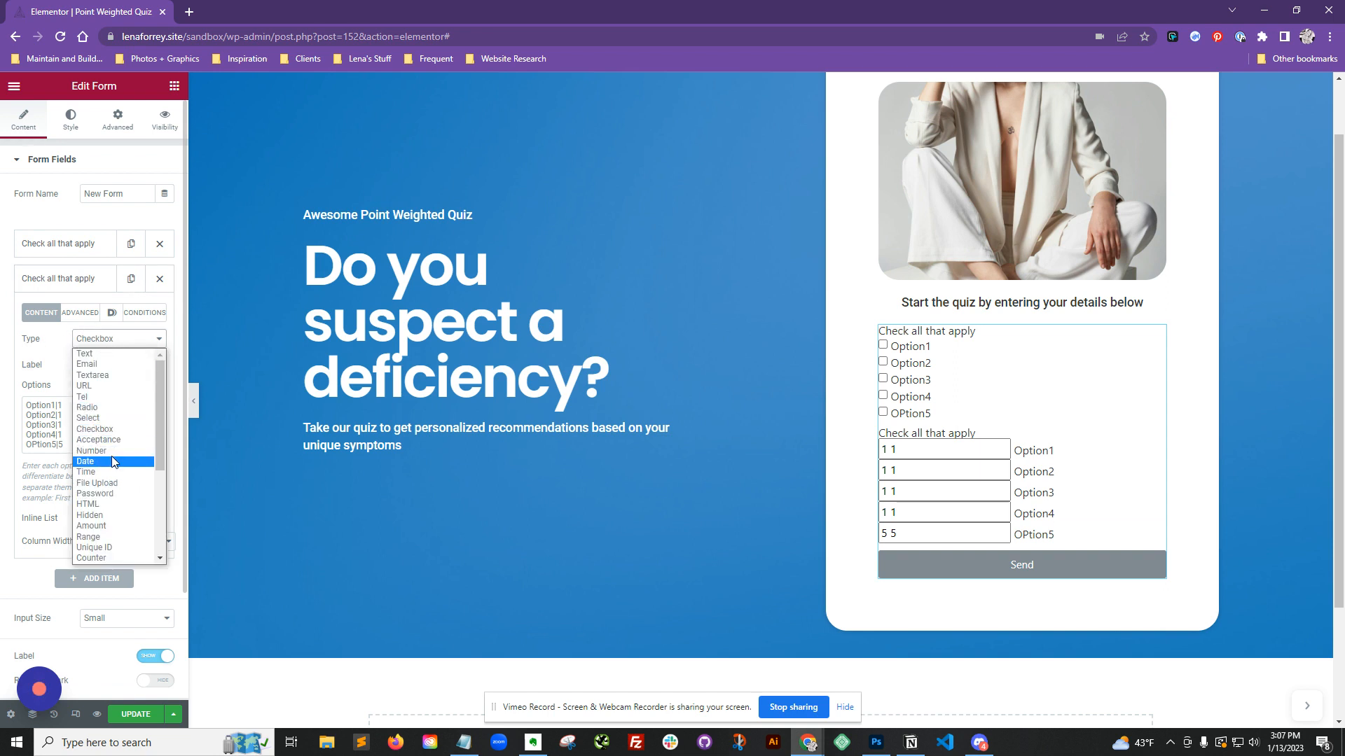
left_click(91, 526)
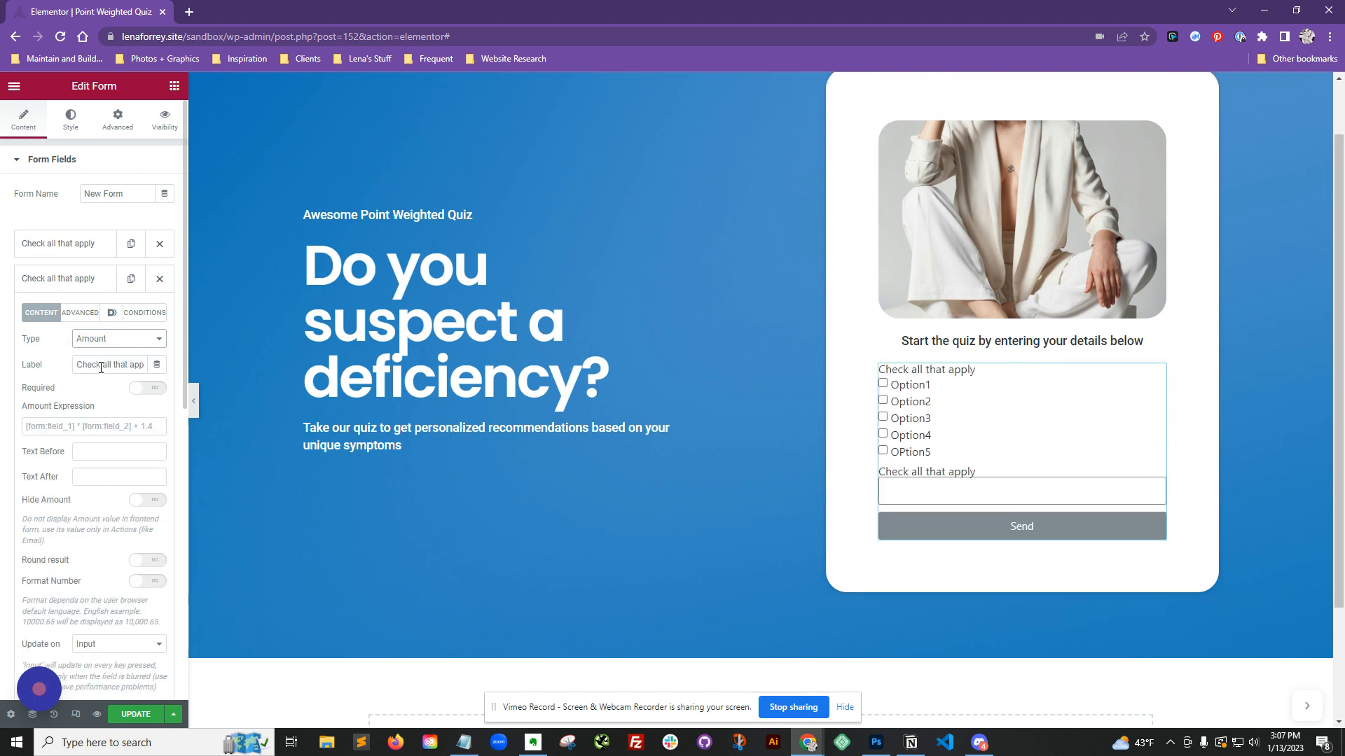
Step: Set the Amount field's label to Bucket 1
key("Tab")
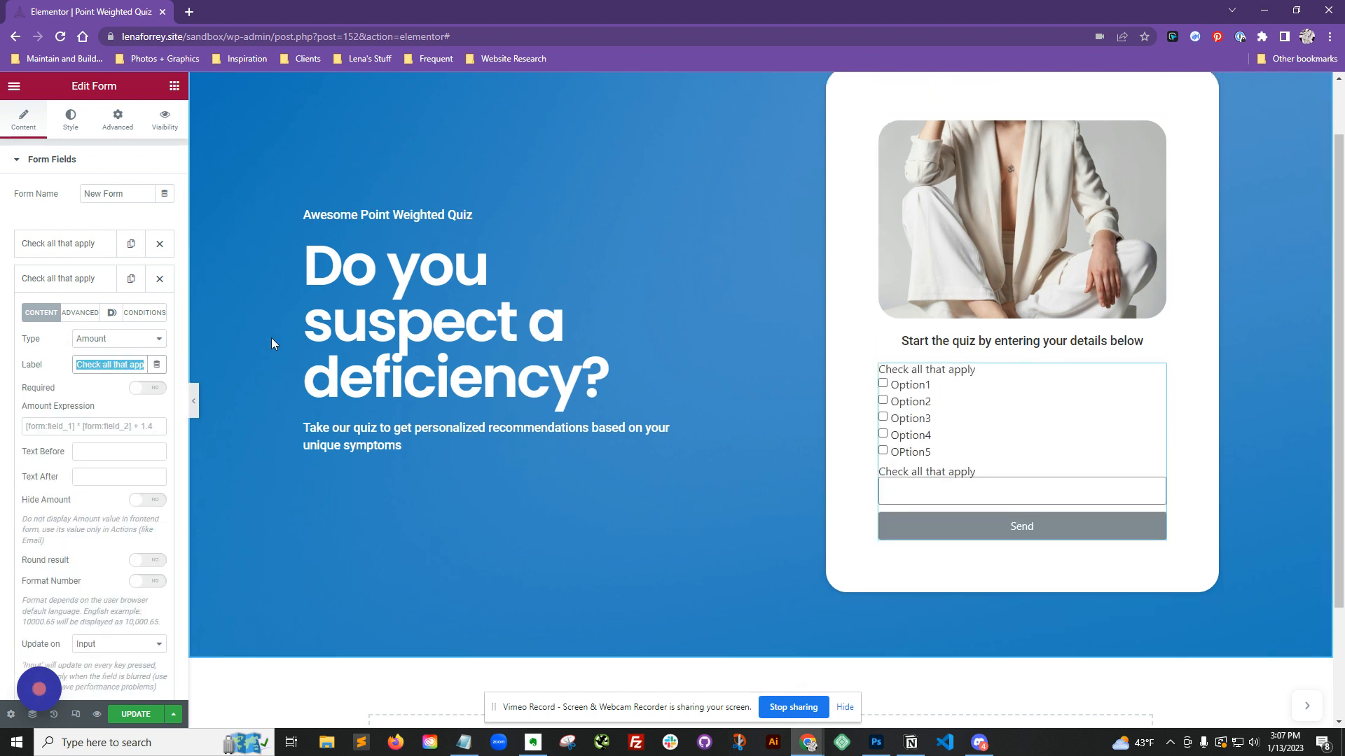
type("Bucket")
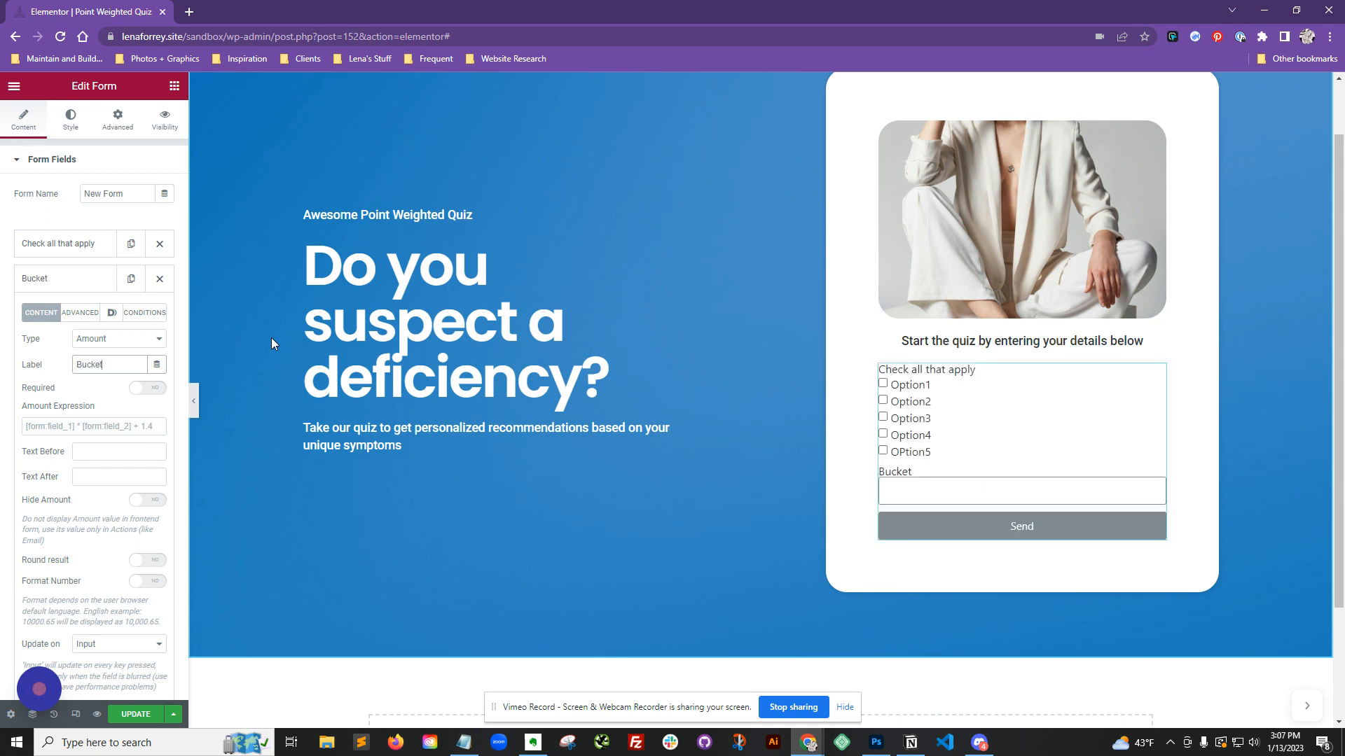
type(" 1")
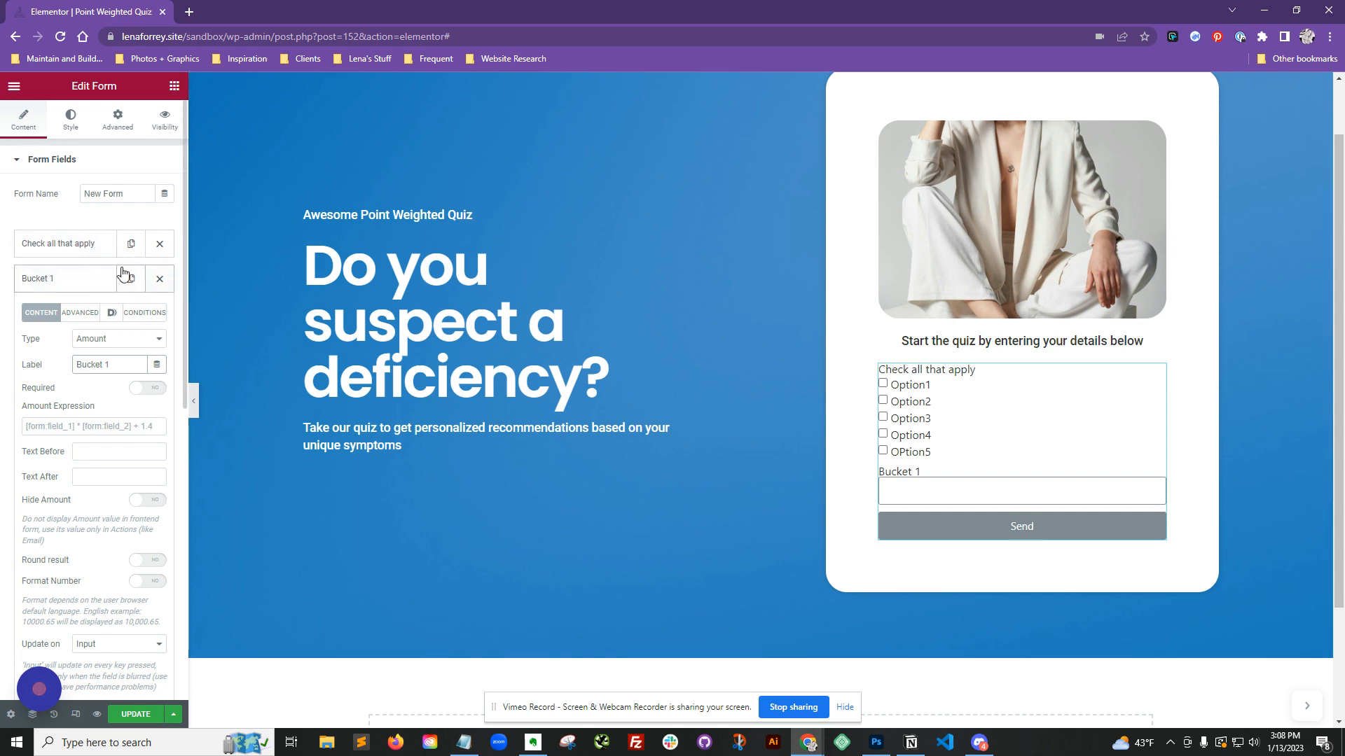
Step: Enter the Bucket 1 amount expression [form:bucket_1]+[form:bucket_2]
left_click(107, 425)
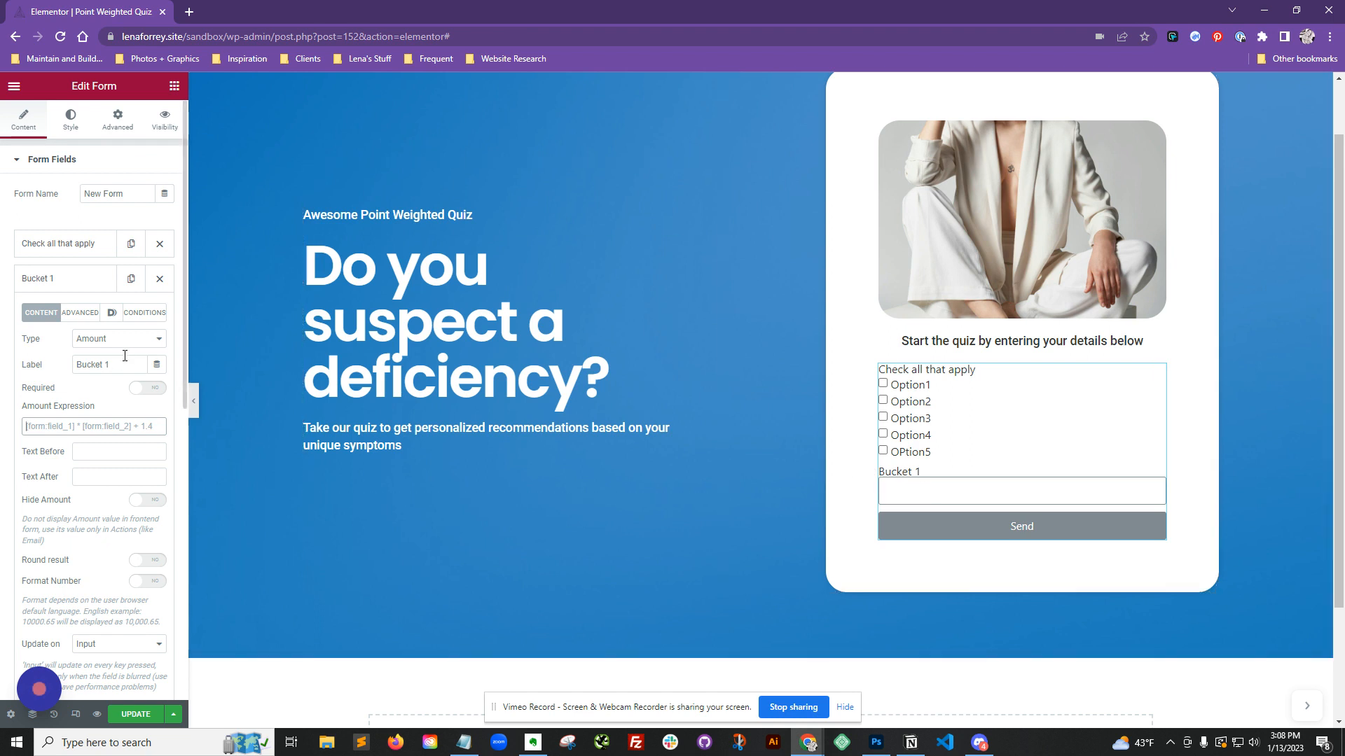
left_click(103, 365)
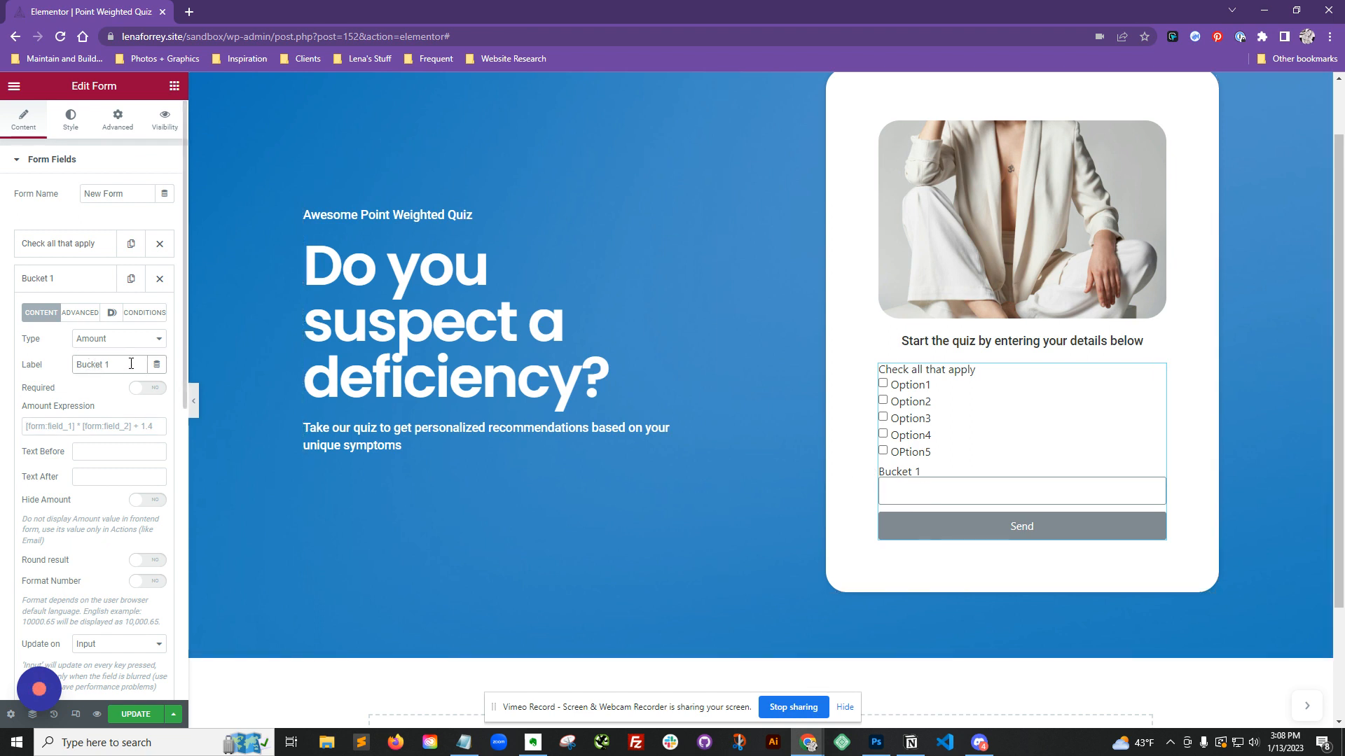
left_click(74, 424)
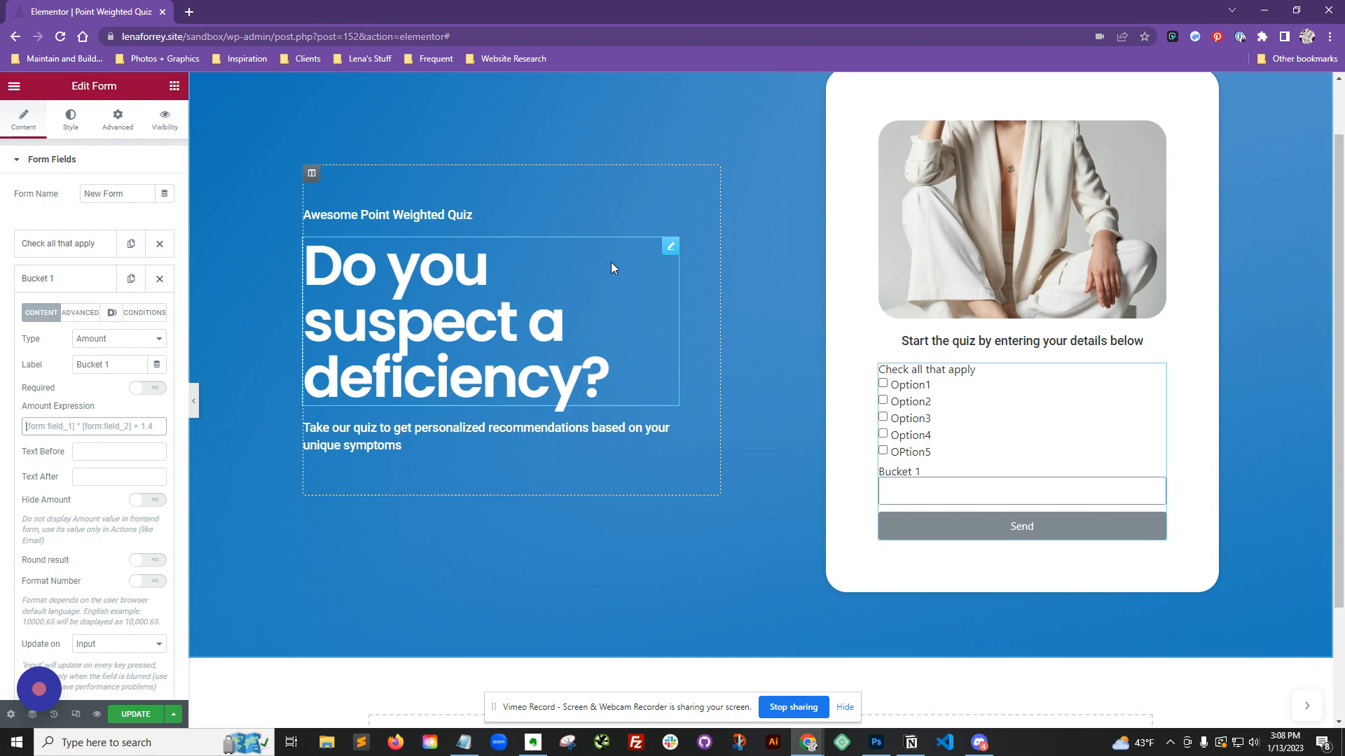
type("[")
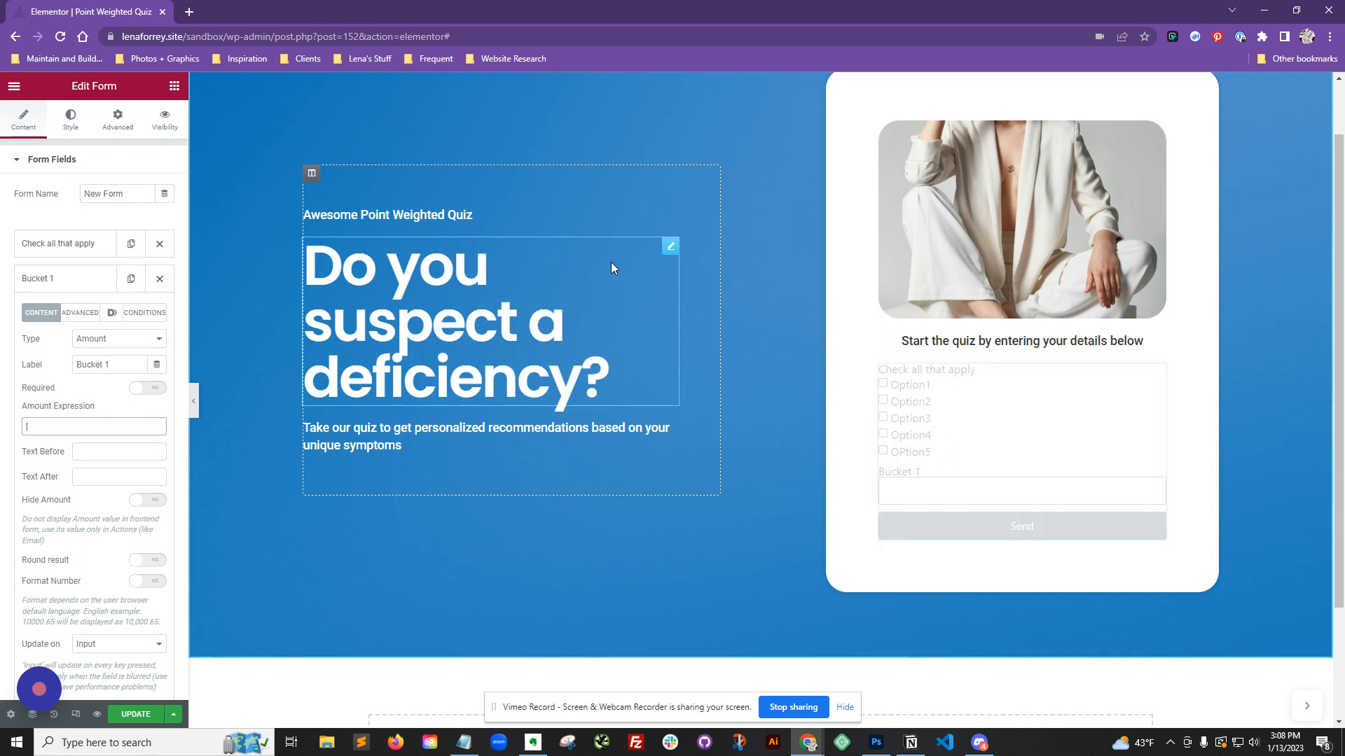
type("form:bucket")
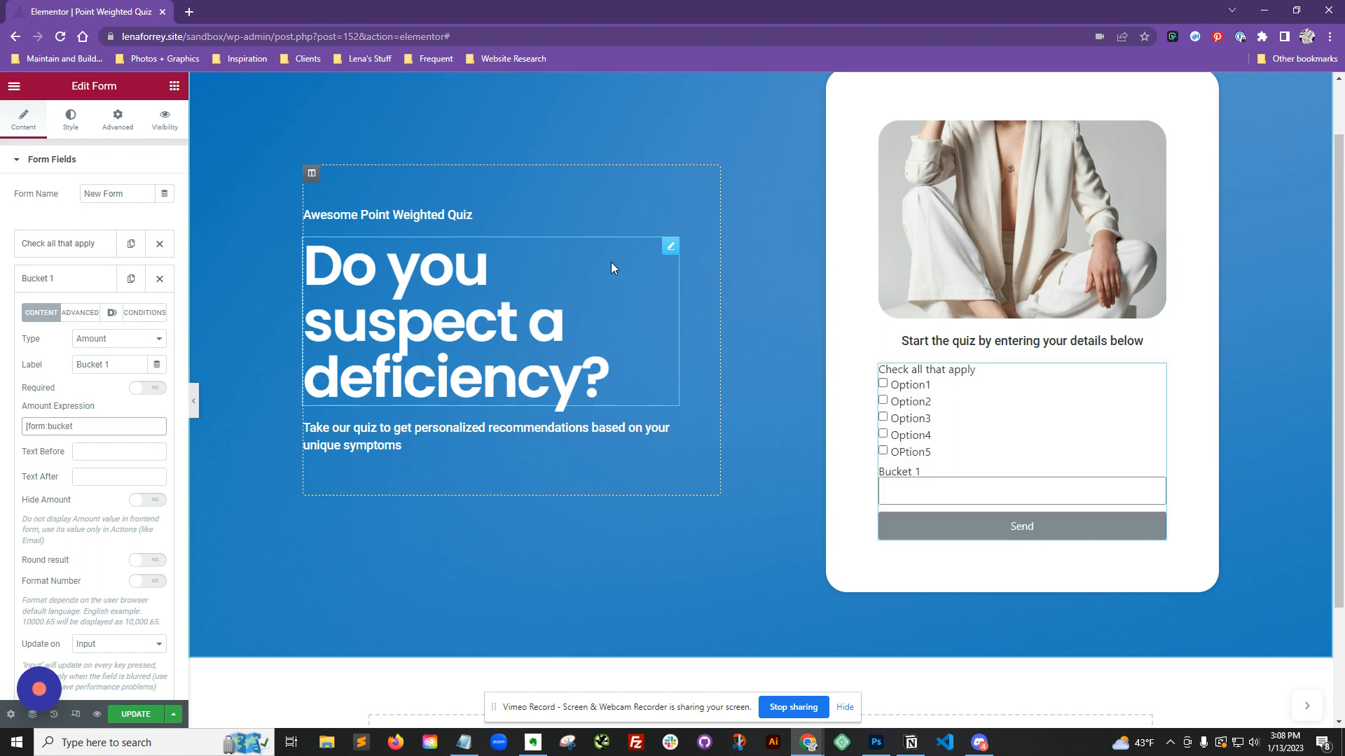
type("_1]")
type("+")
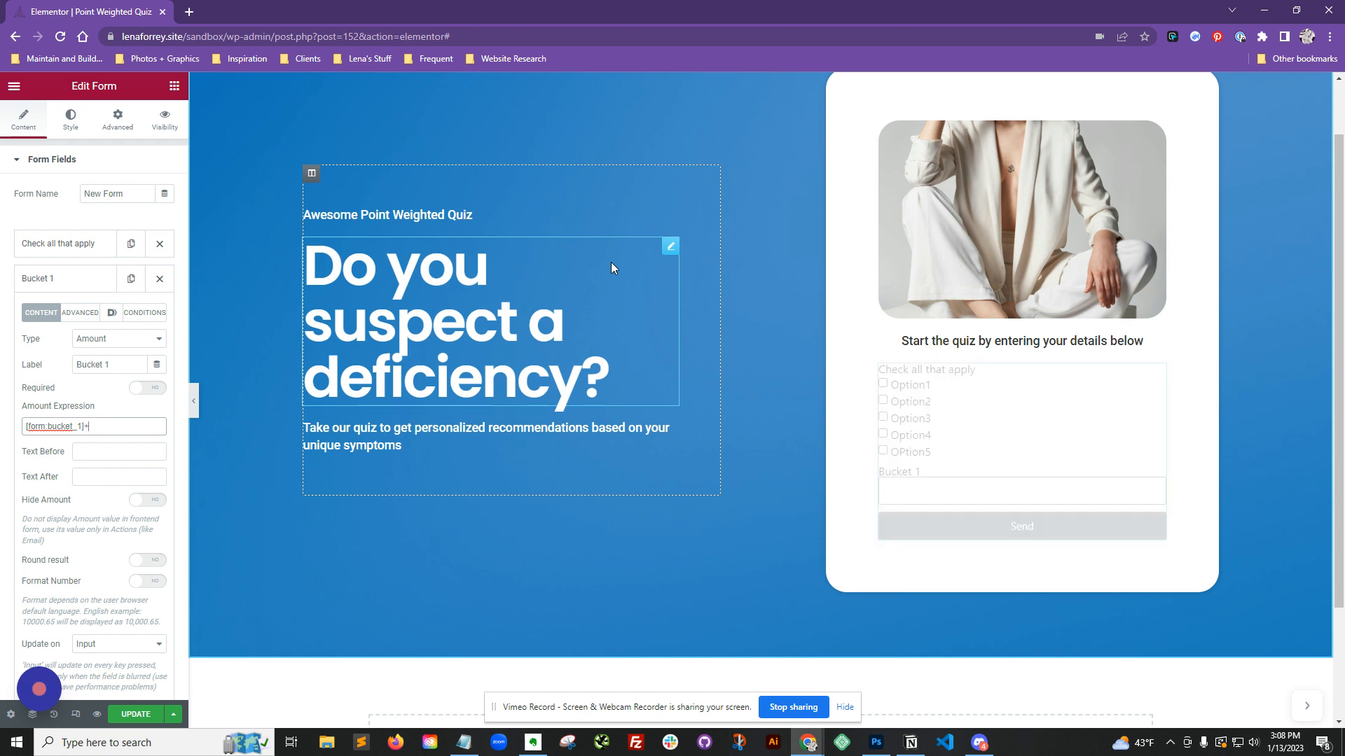
type("[form:")
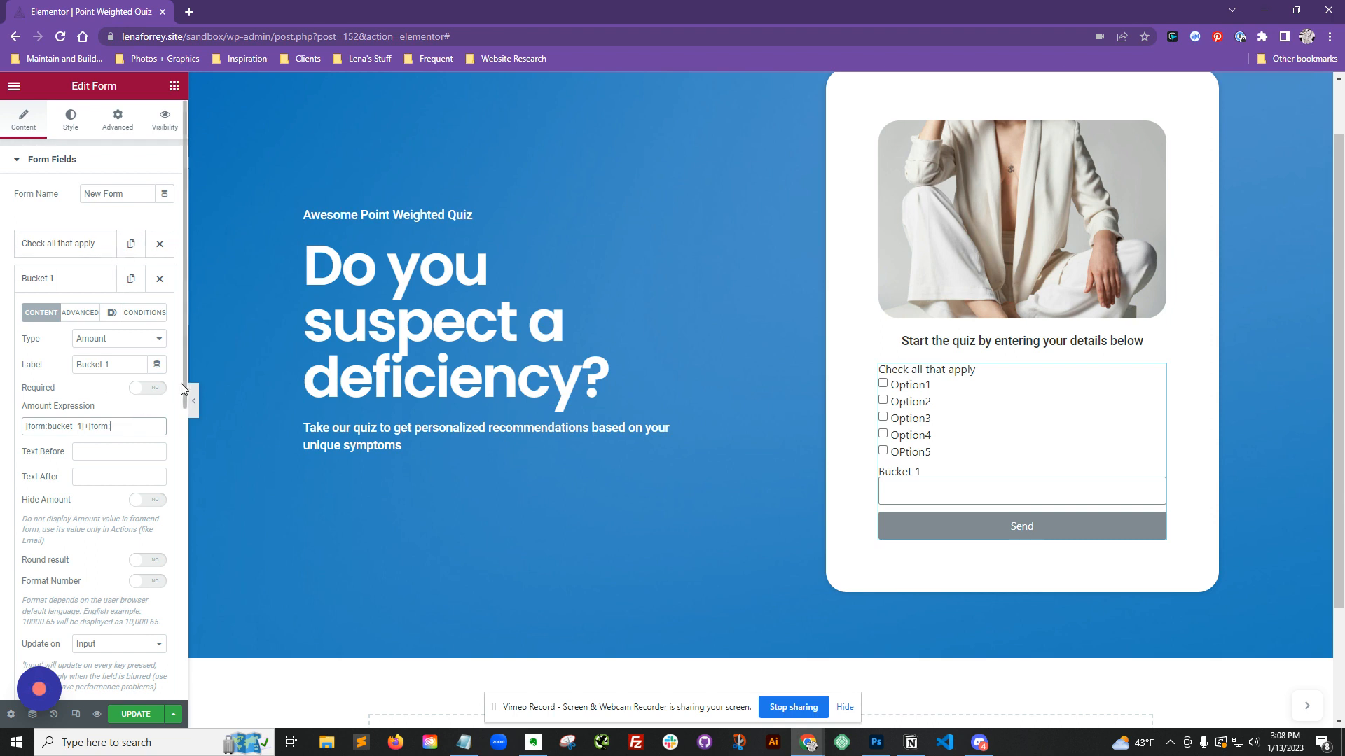
type("bucket_")
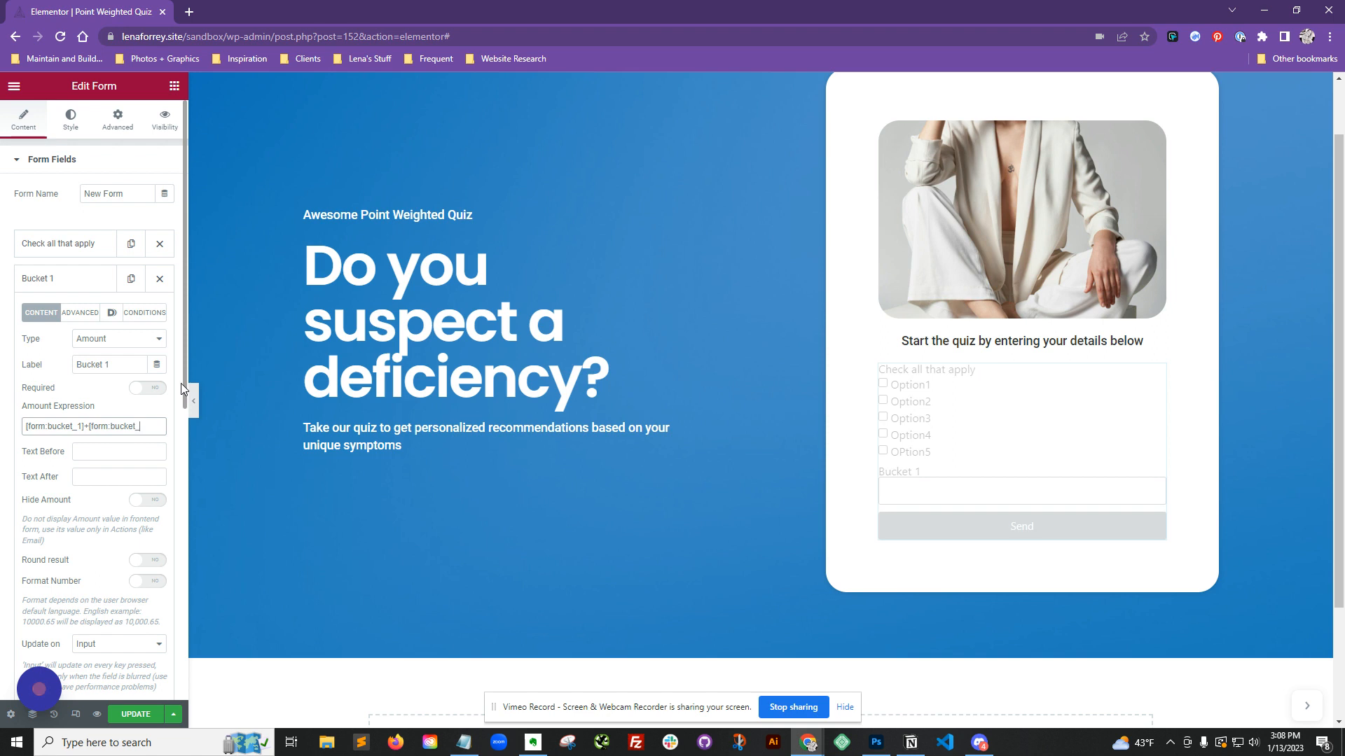
type("2]")
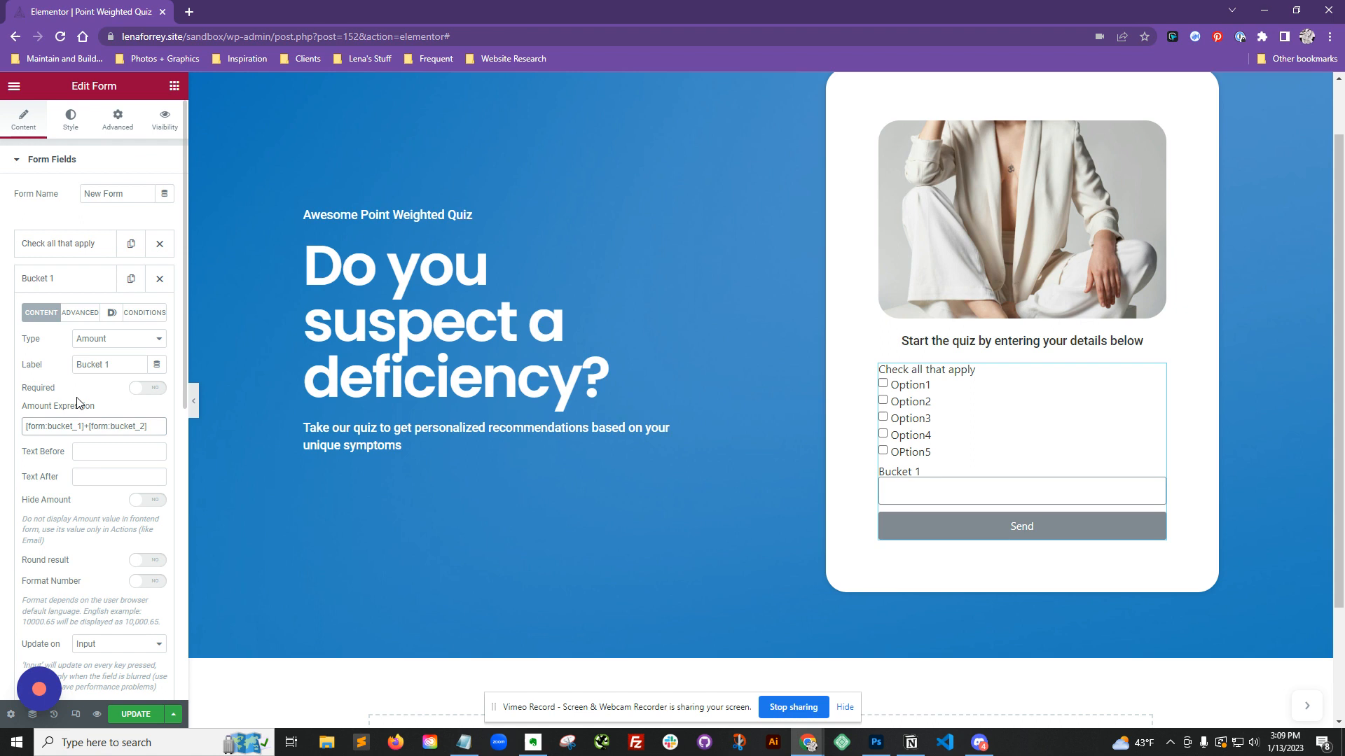
Step: Trim the Bucket 1 amount expression to just [form:bucket_1]
left_click_drag(157, 427, 26, 427)
left_click(154, 428)
left_click_drag(147, 426, 86, 422)
key("BackSpace")
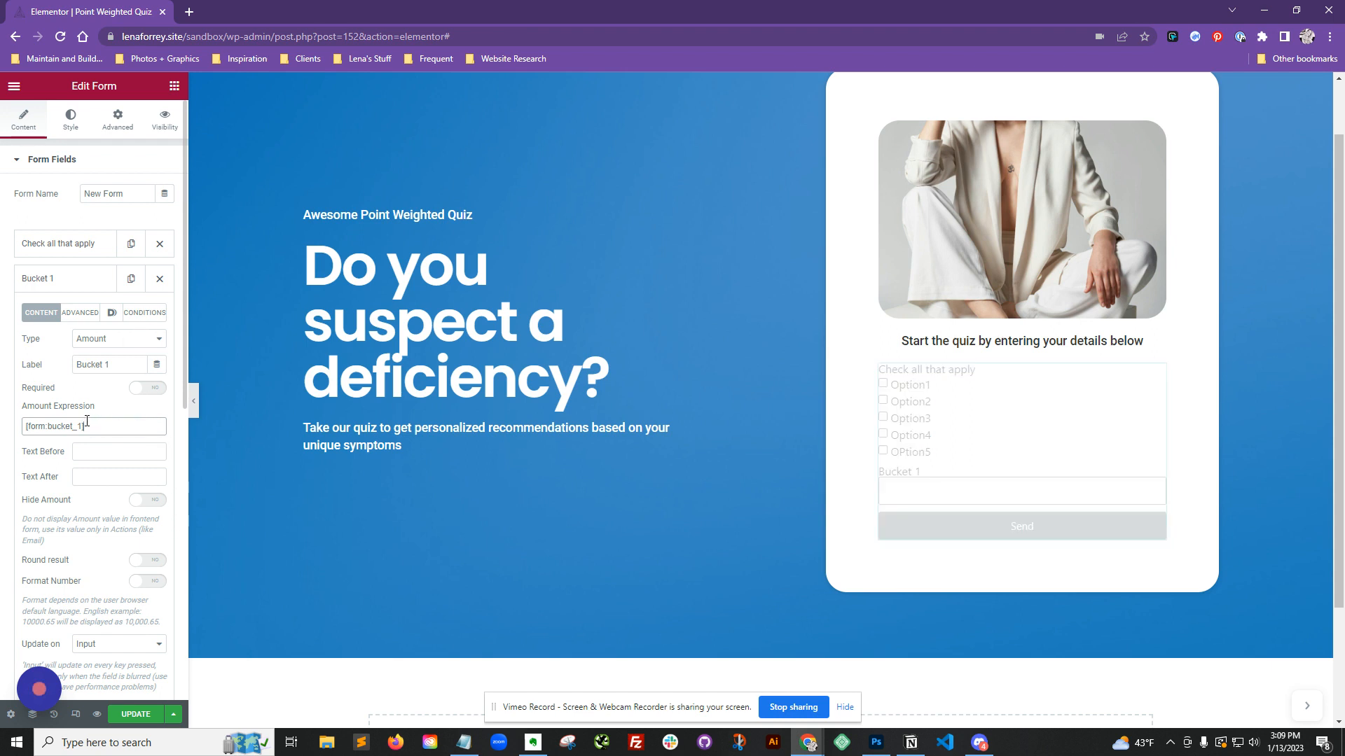
Step: Collapse Bucket 1, add a new form field and set its type to Step
left_click(83, 279)
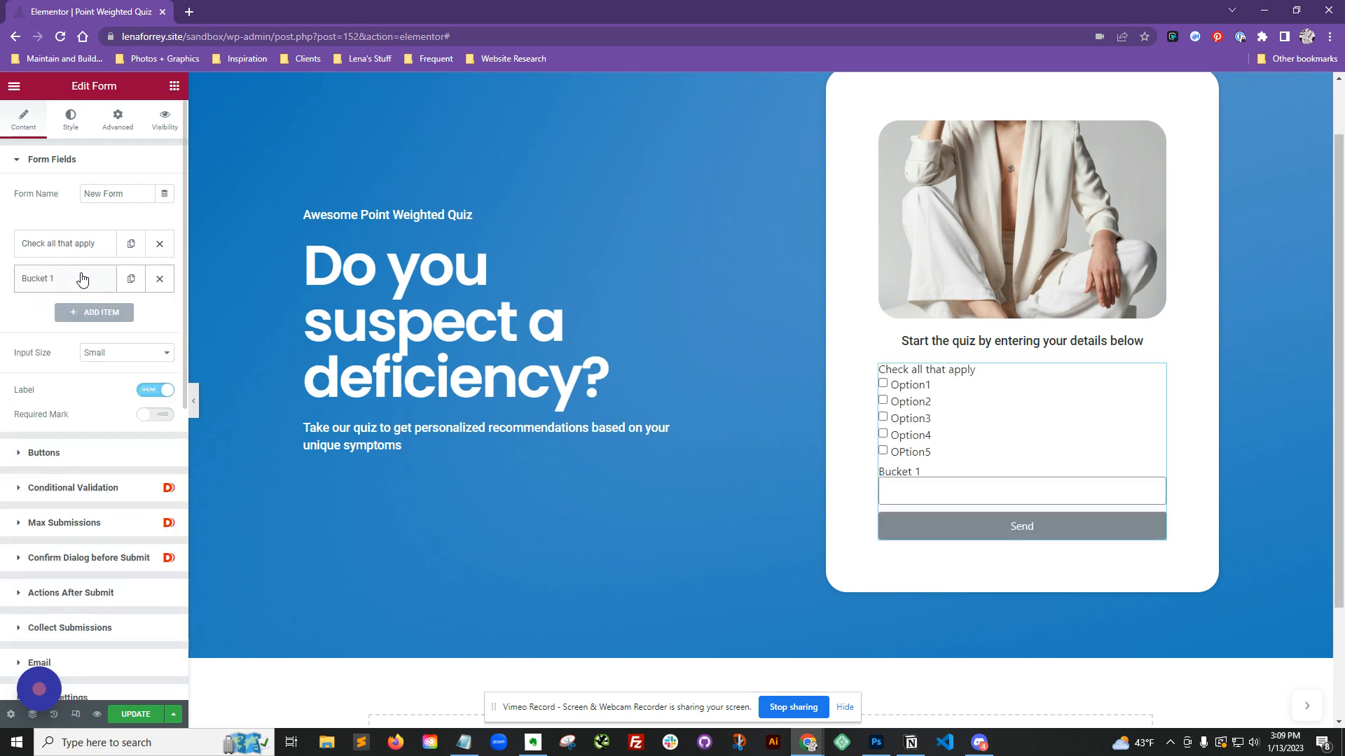
left_click(98, 312)
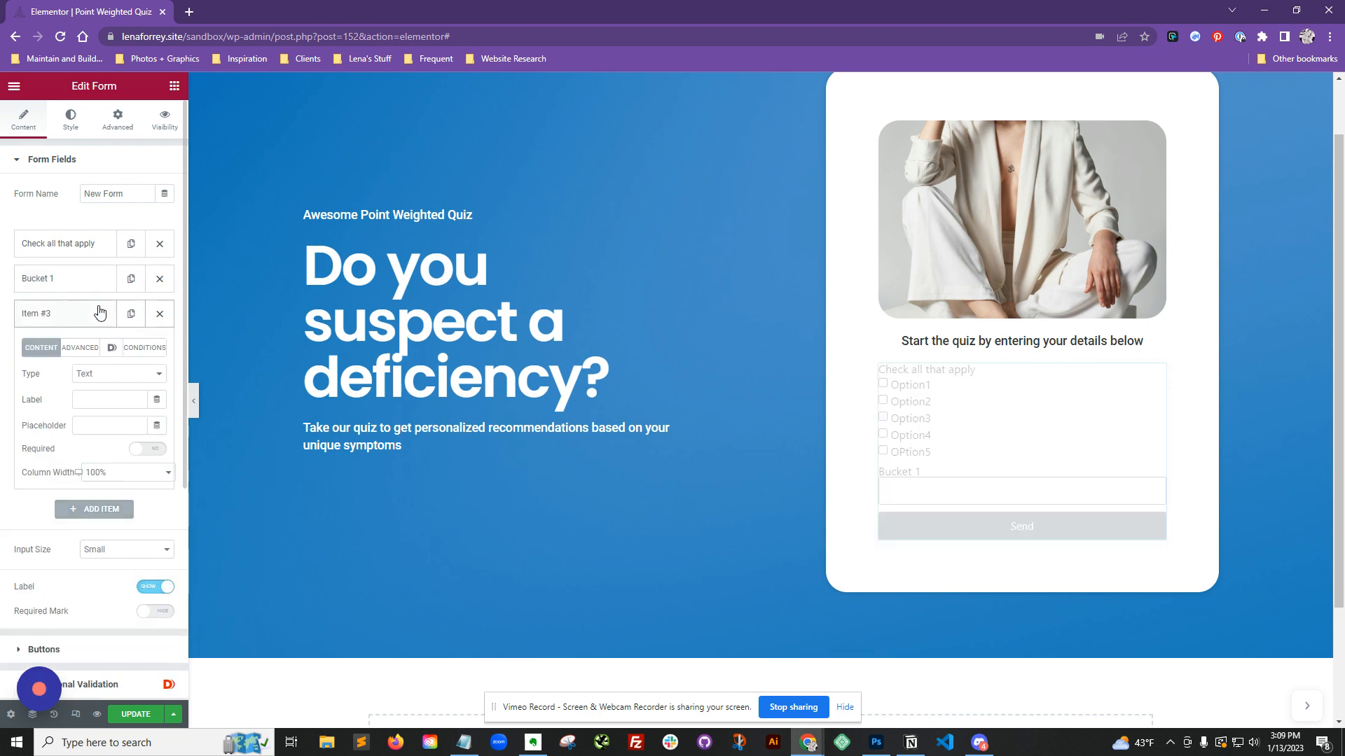
left_click(107, 374)
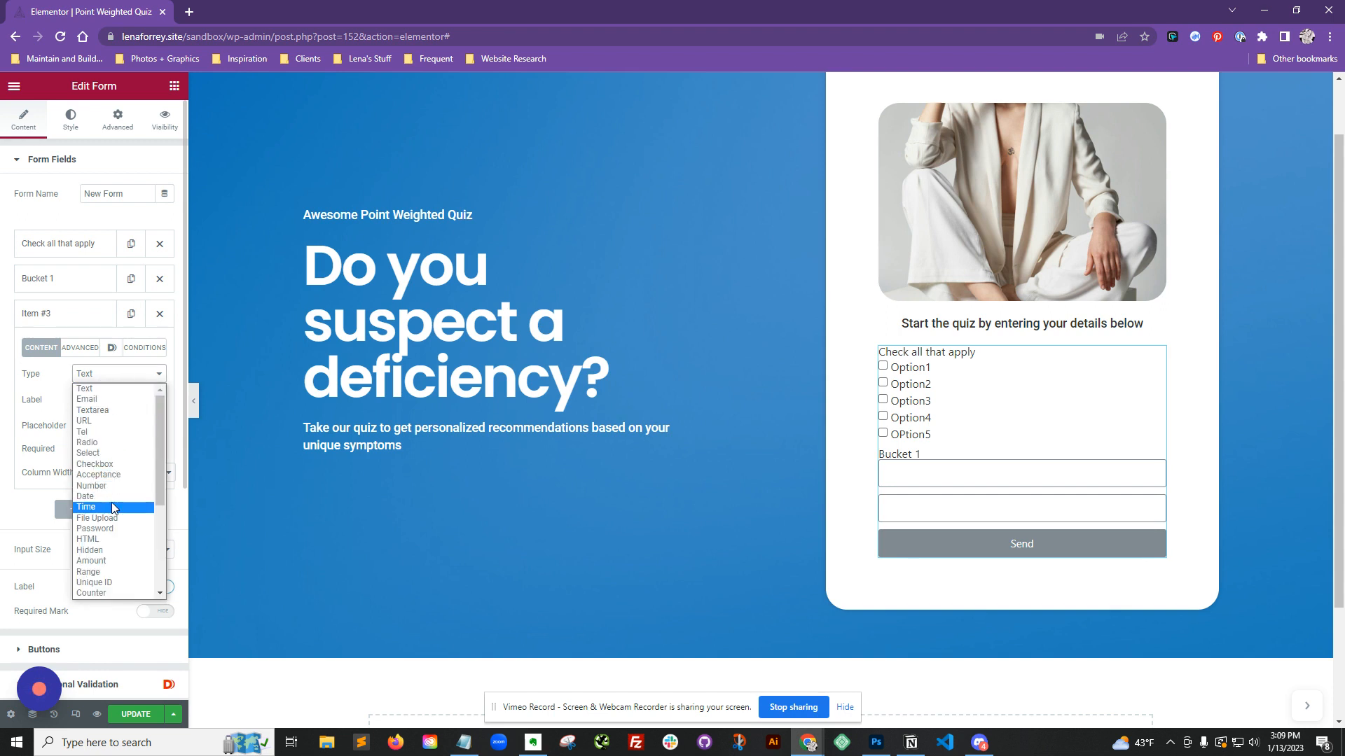
key("Down")
key("Down")
key("Down")
key("Down")
key("Down")
key("Down")
key("Down")
key("Down")
key("Down")
key("Down")
key("Down")
key("Down")
key("Down")
key("Down")
key("Down")
key("Down")
key("Down")
key("Down")
key("Down")
key("Down")
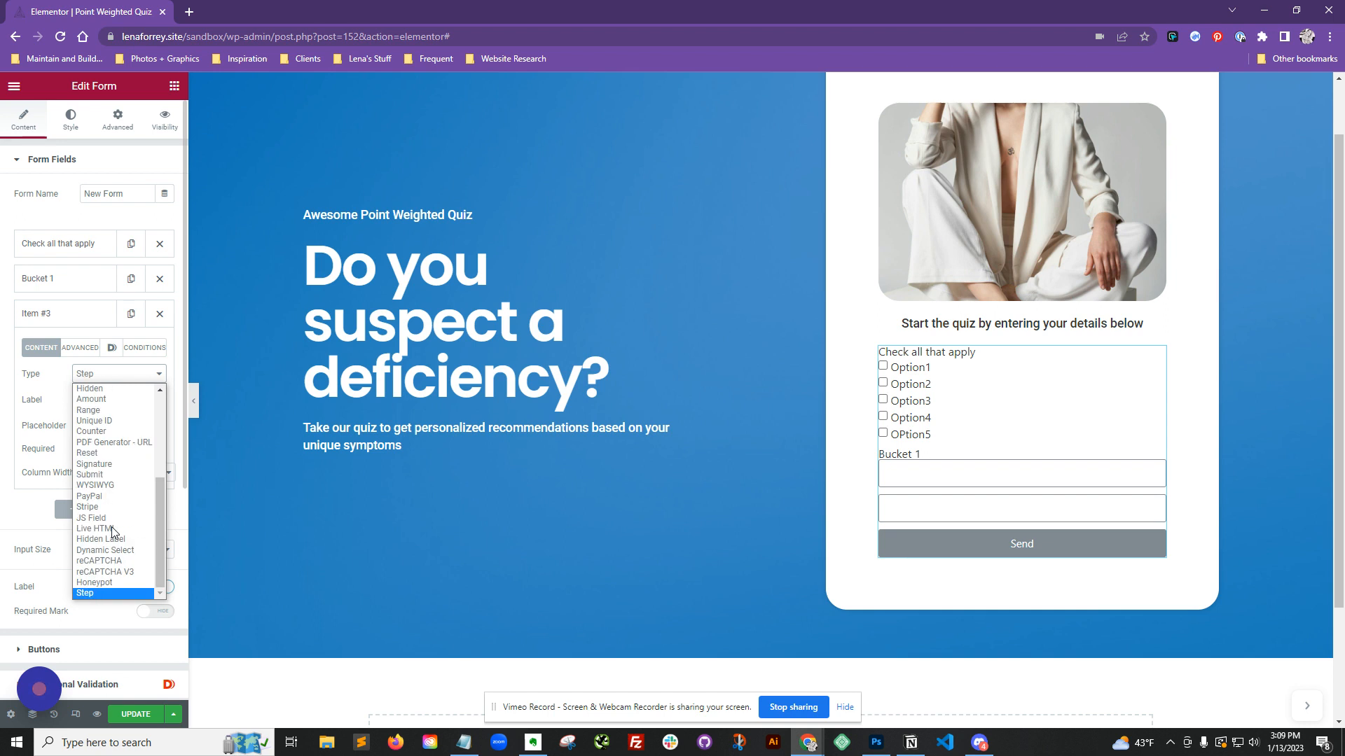
left_click(123, 594)
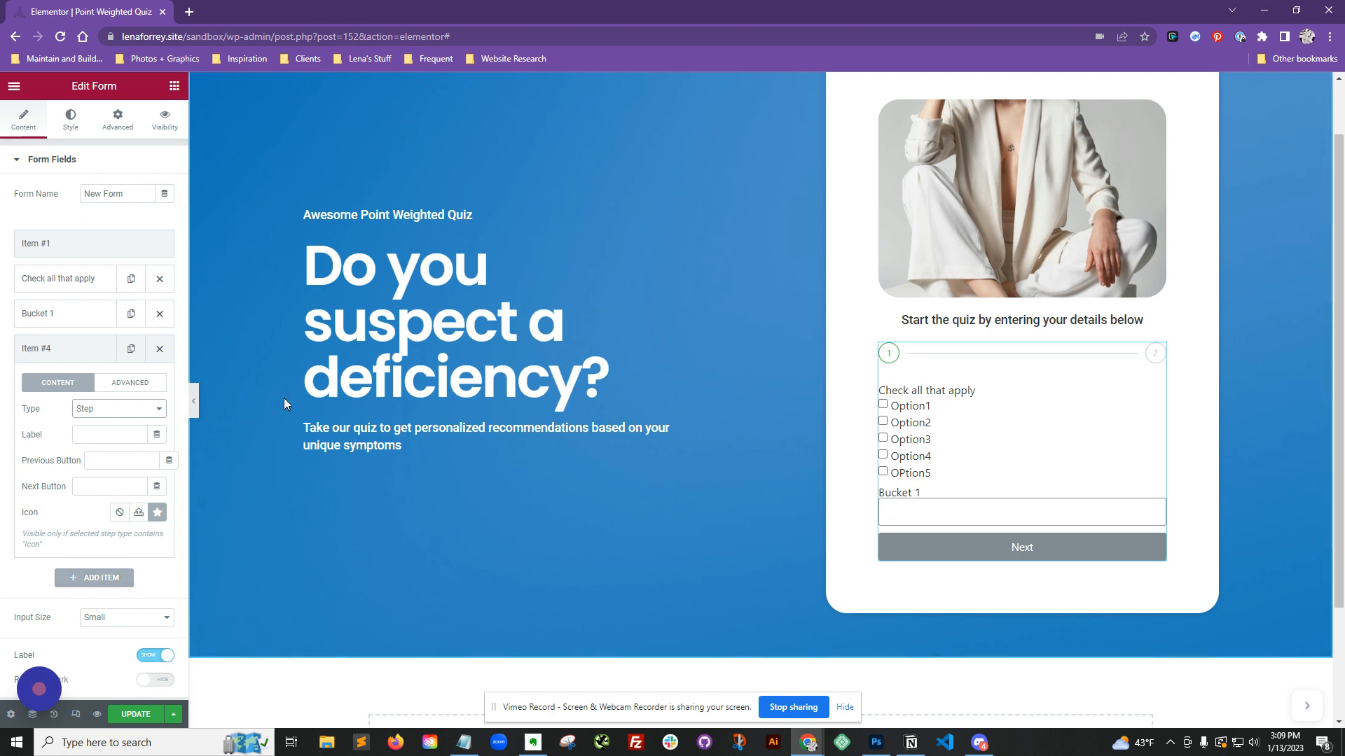
Step: Move the new Step field between the checkbox field and the Bucket 1 field
left_click(108, 250)
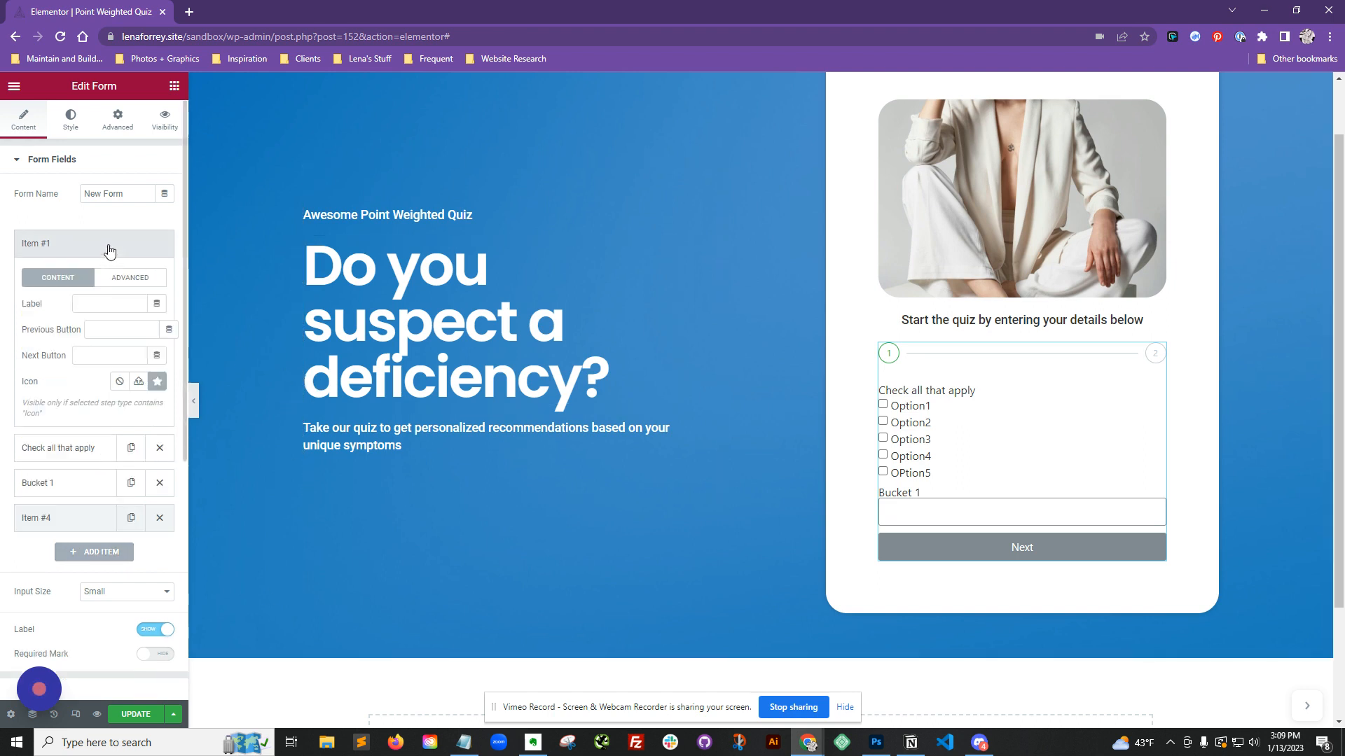
left_click(109, 250)
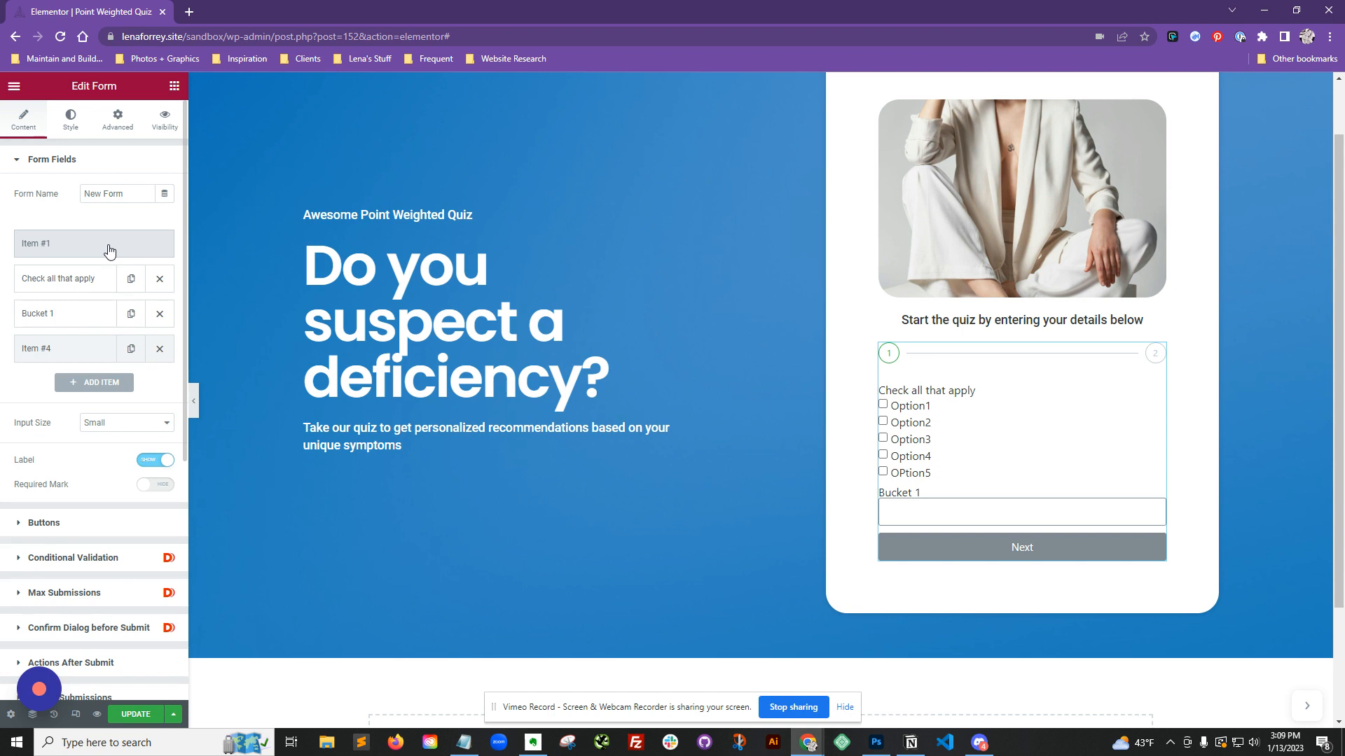
mouse_move(74, 356)
left_mouse_down()
mouse_move(72, 306)
mouse_move(87, 335)
left_mouse_up()
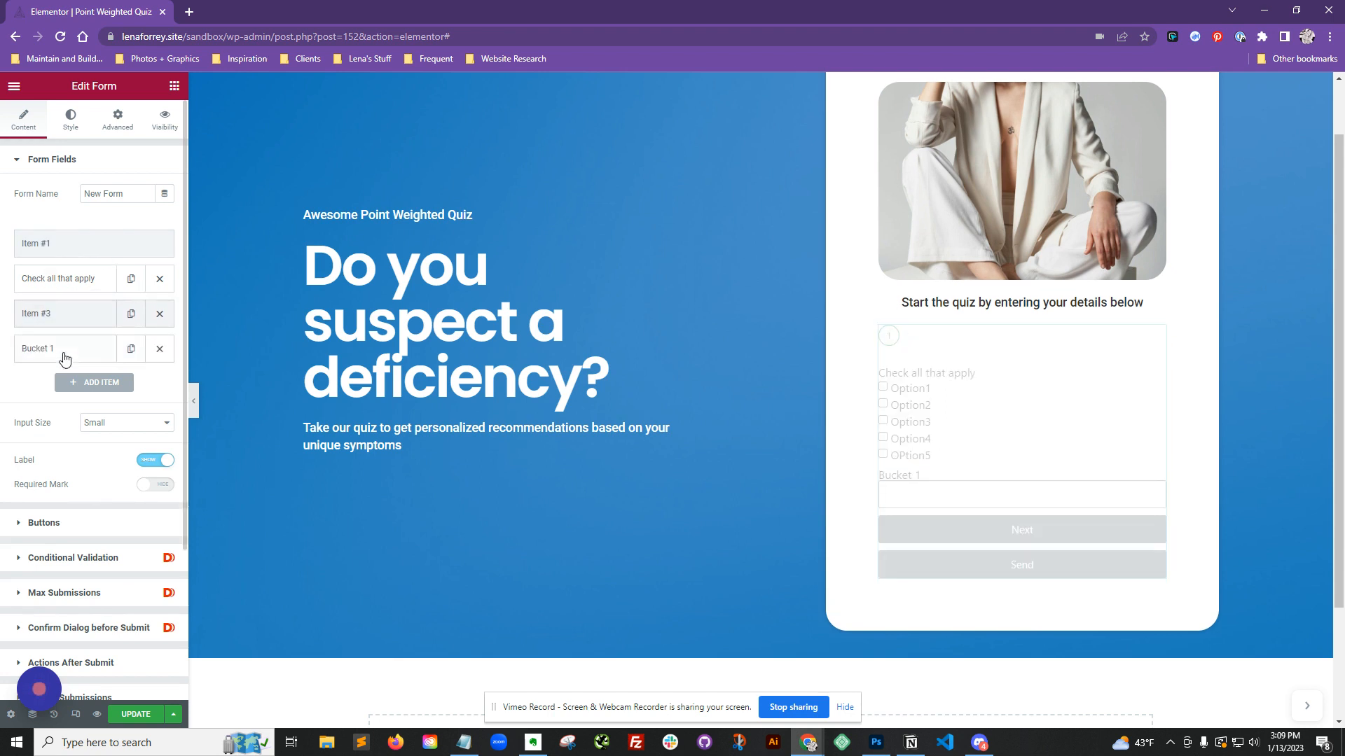
left_click(64, 354)
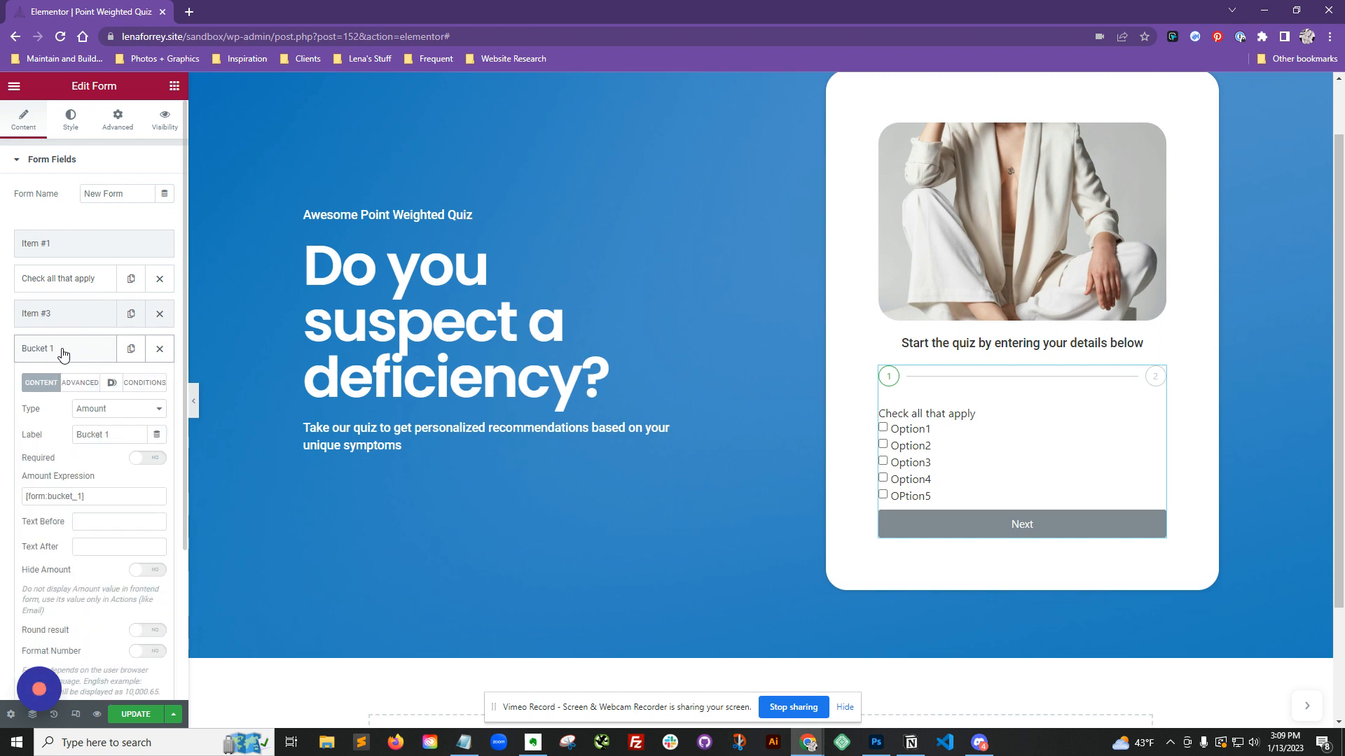
left_click(62, 352)
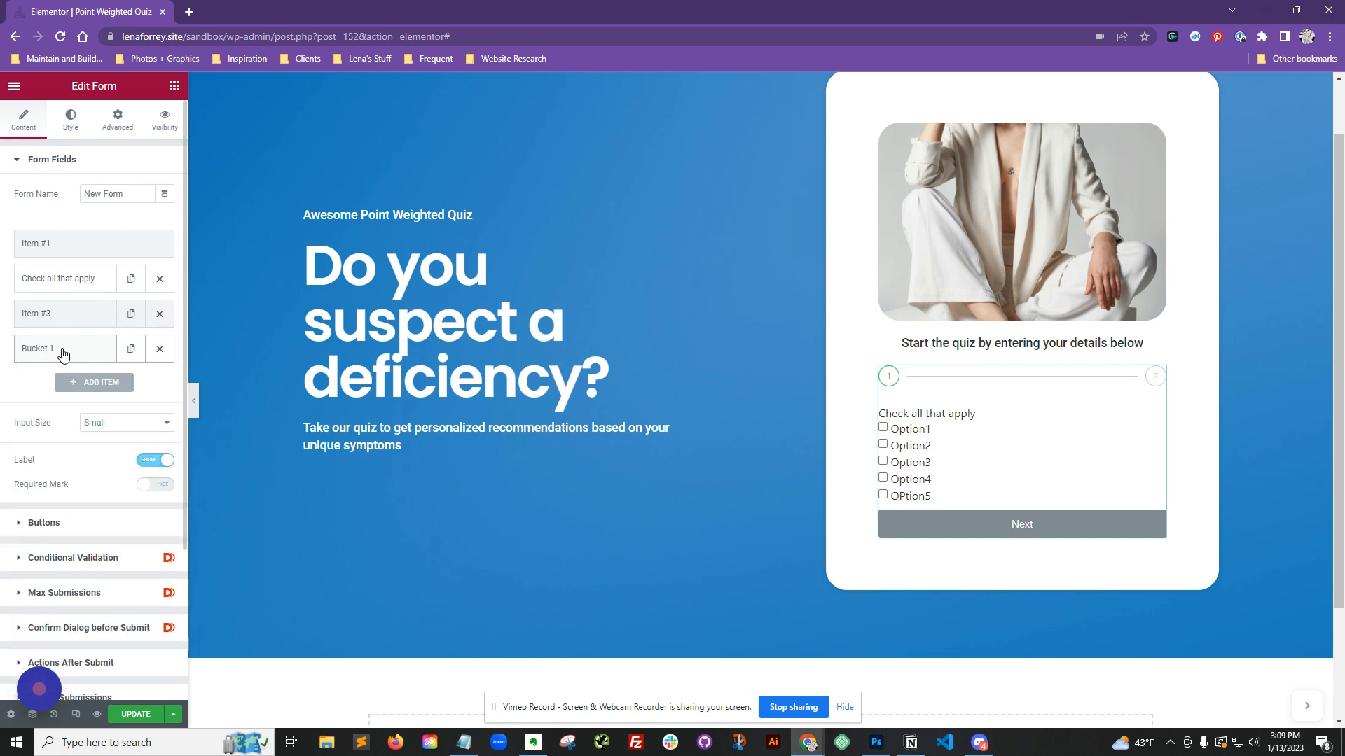
left_click_drag(72, 287, 82, 314)
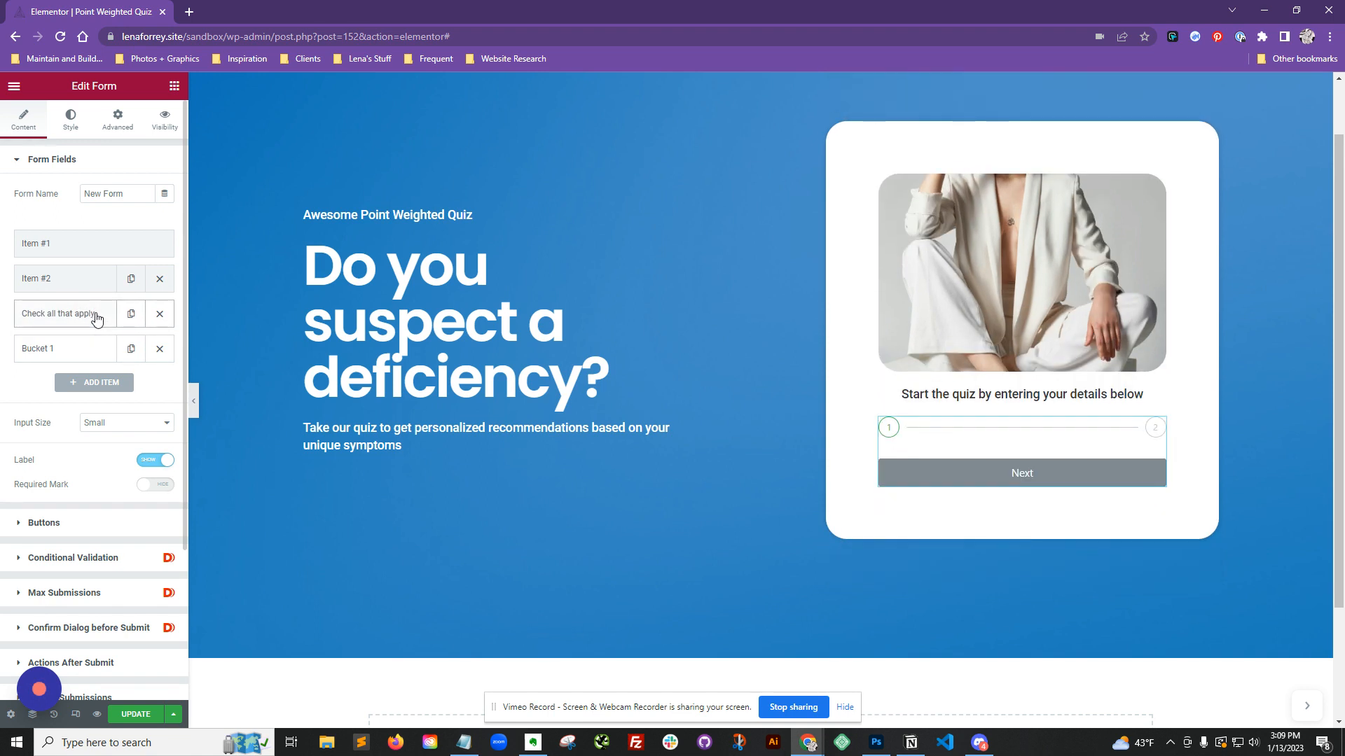
left_click(97, 316)
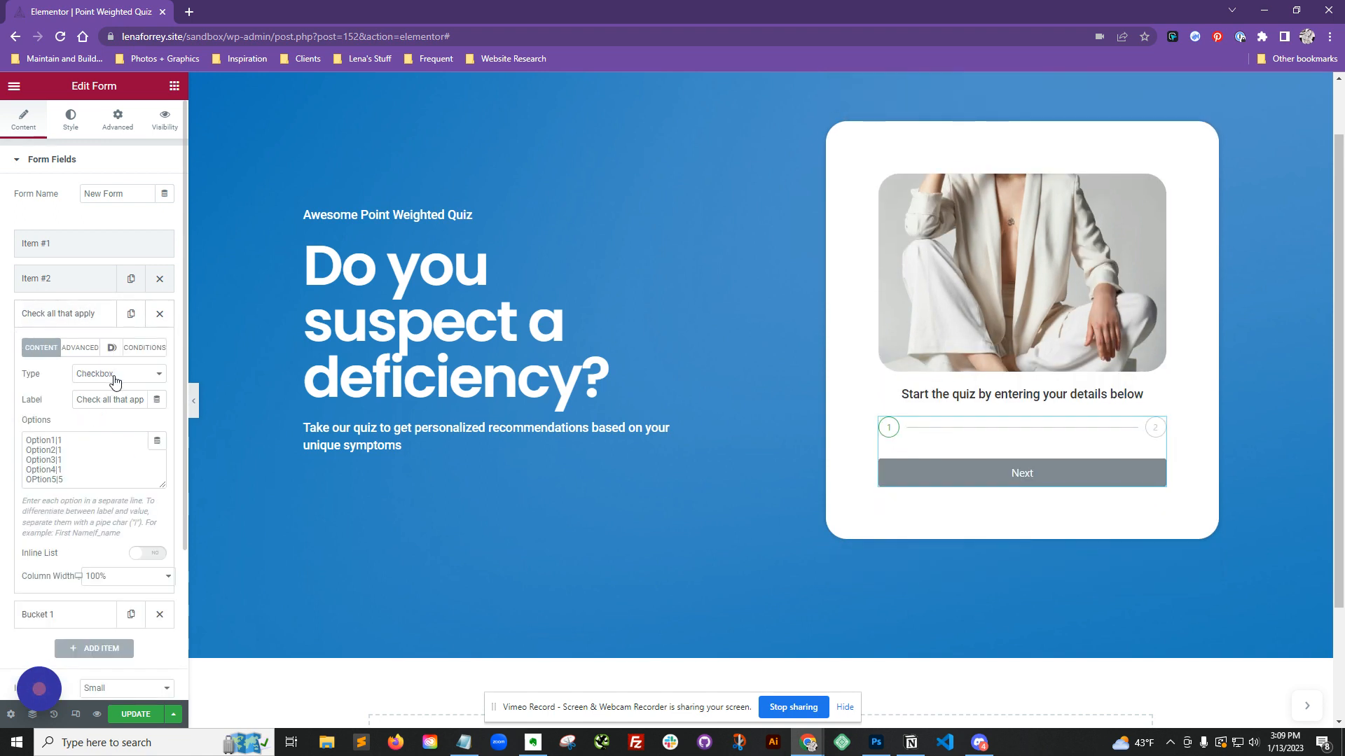
left_click(101, 316)
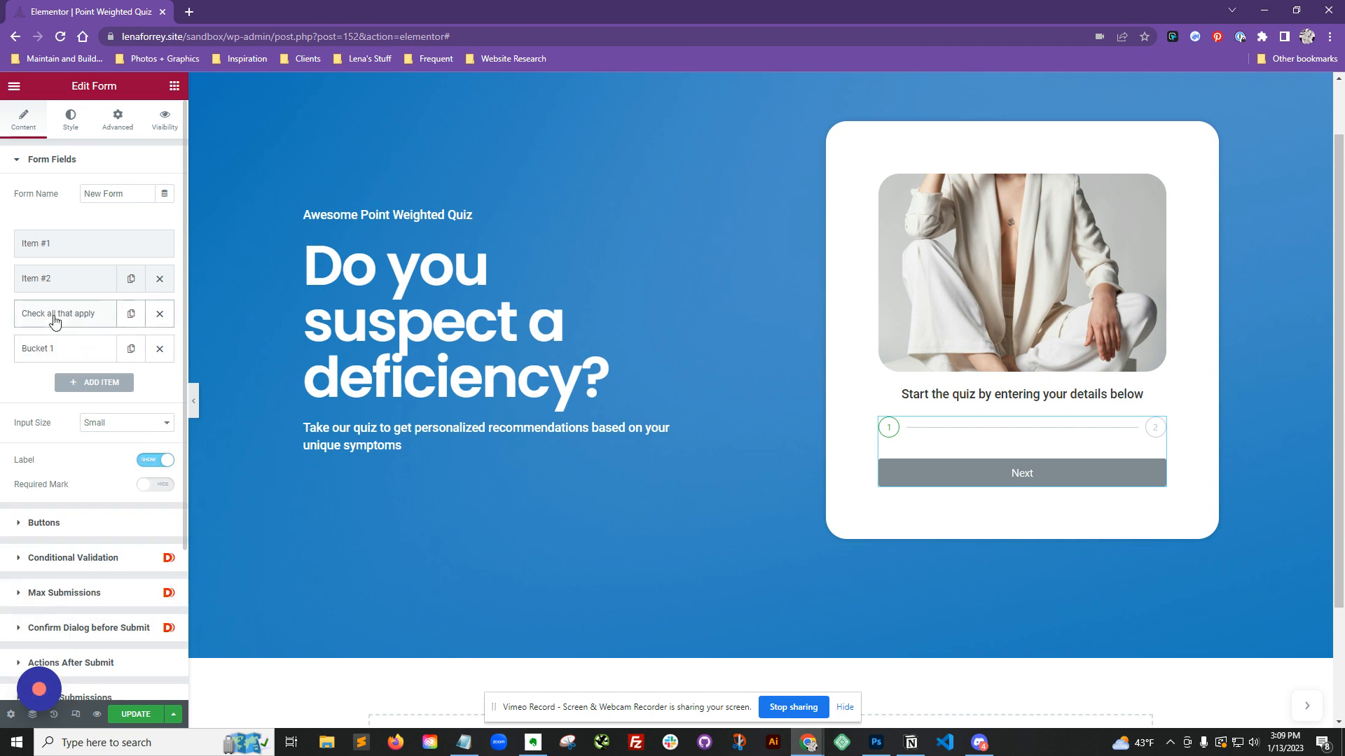
left_click_drag(55, 320, 58, 283)
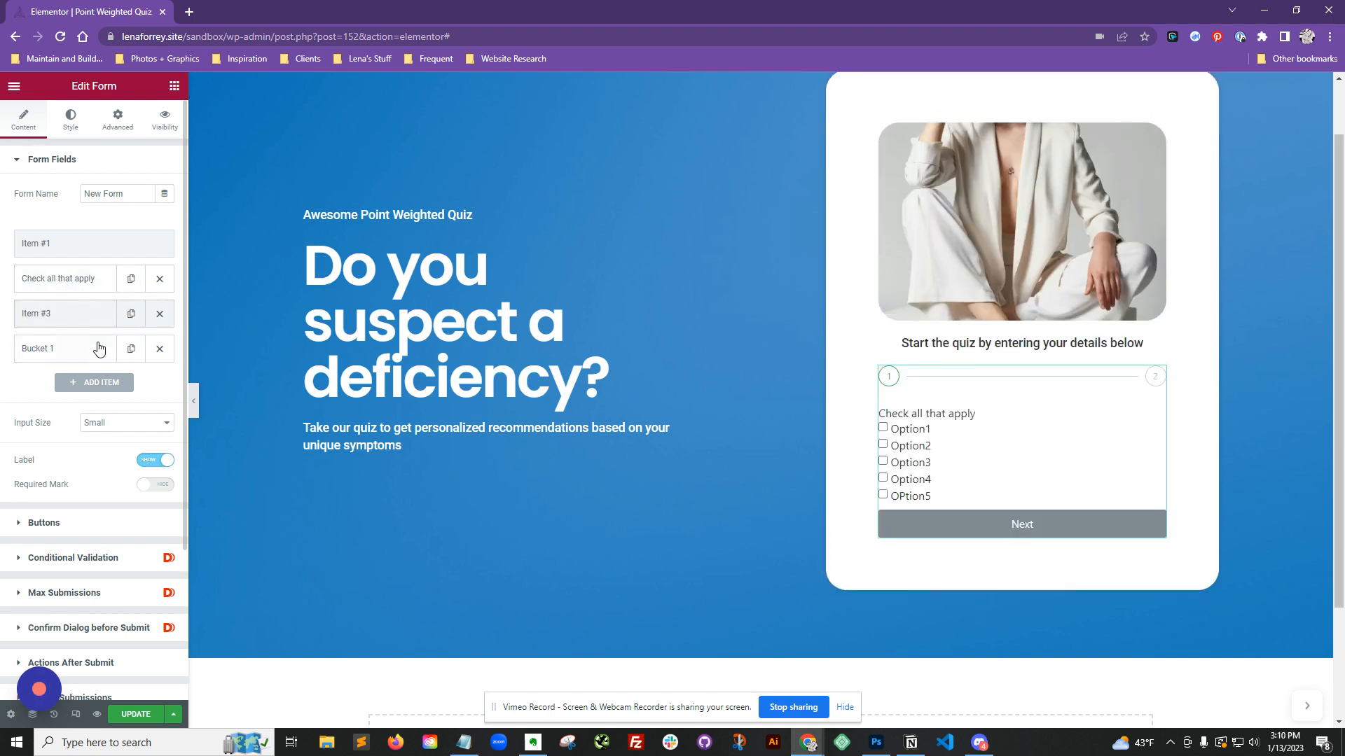
Step: Set the label of the Step field above Bucket 1 to Amount
left_click(82, 316)
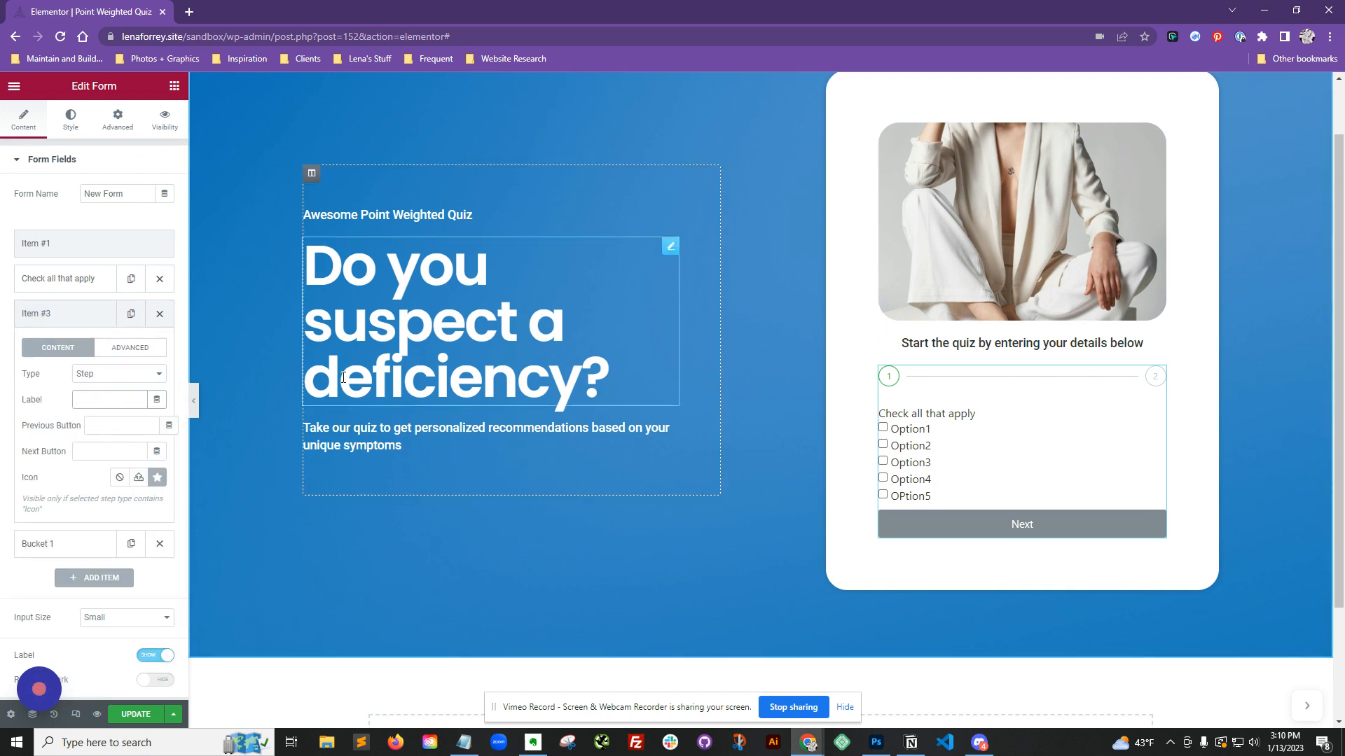
type("AMount")
key("BackSpace")
key("BackSpace")
type("moun")
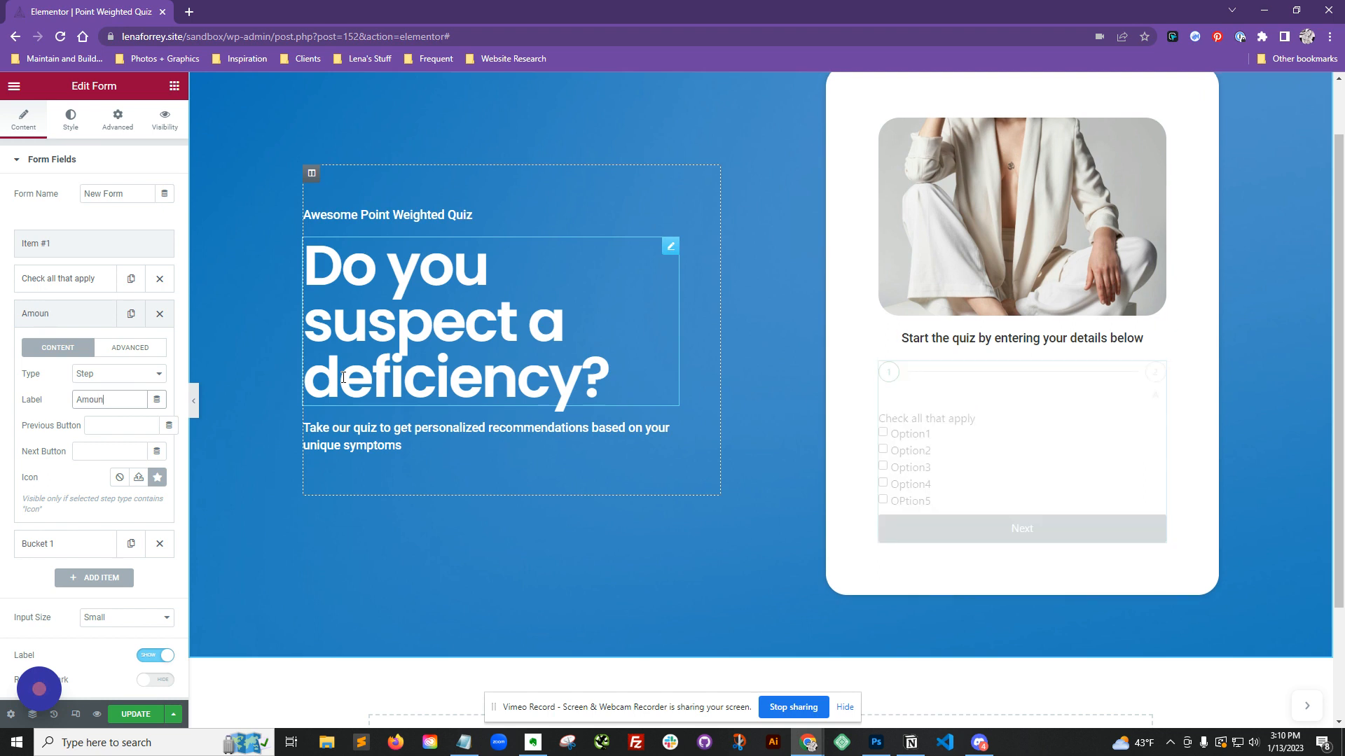
type("t")
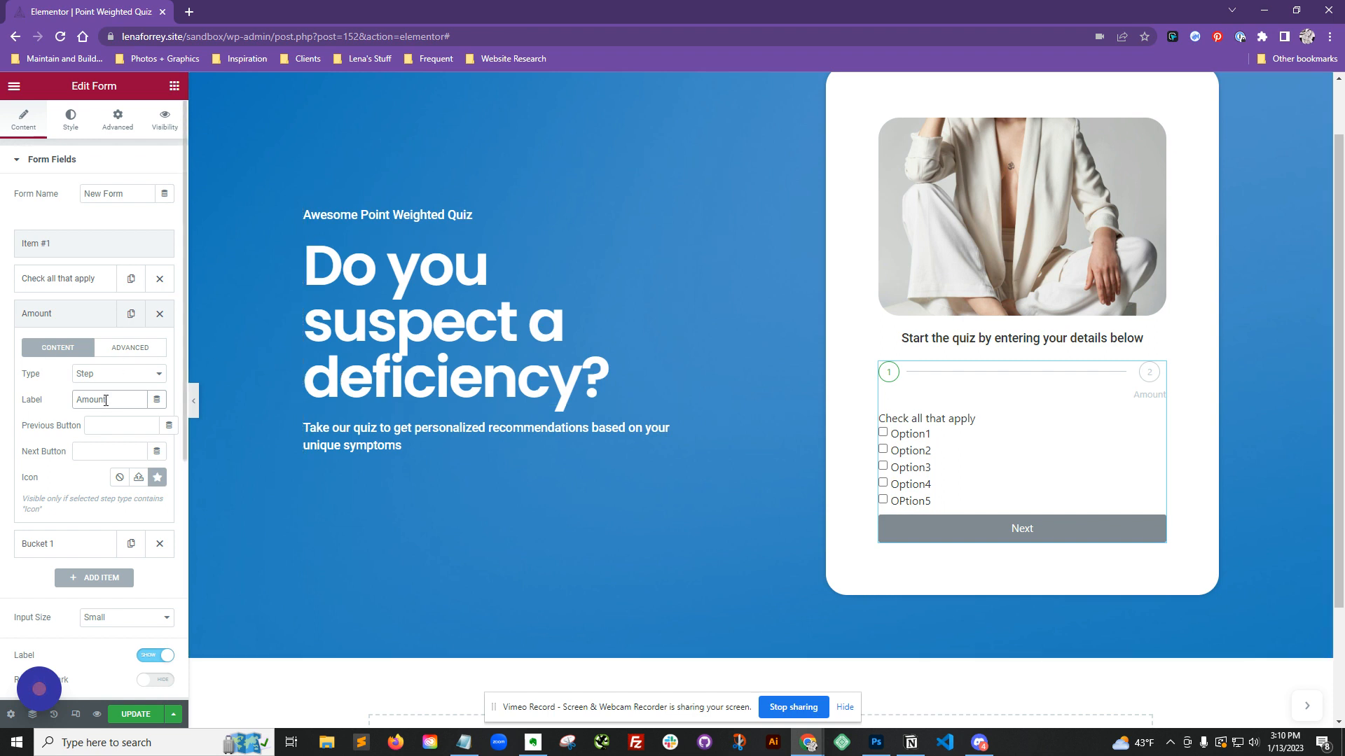
left_click_drag(113, 401, 59, 405)
left_click(39, 310)
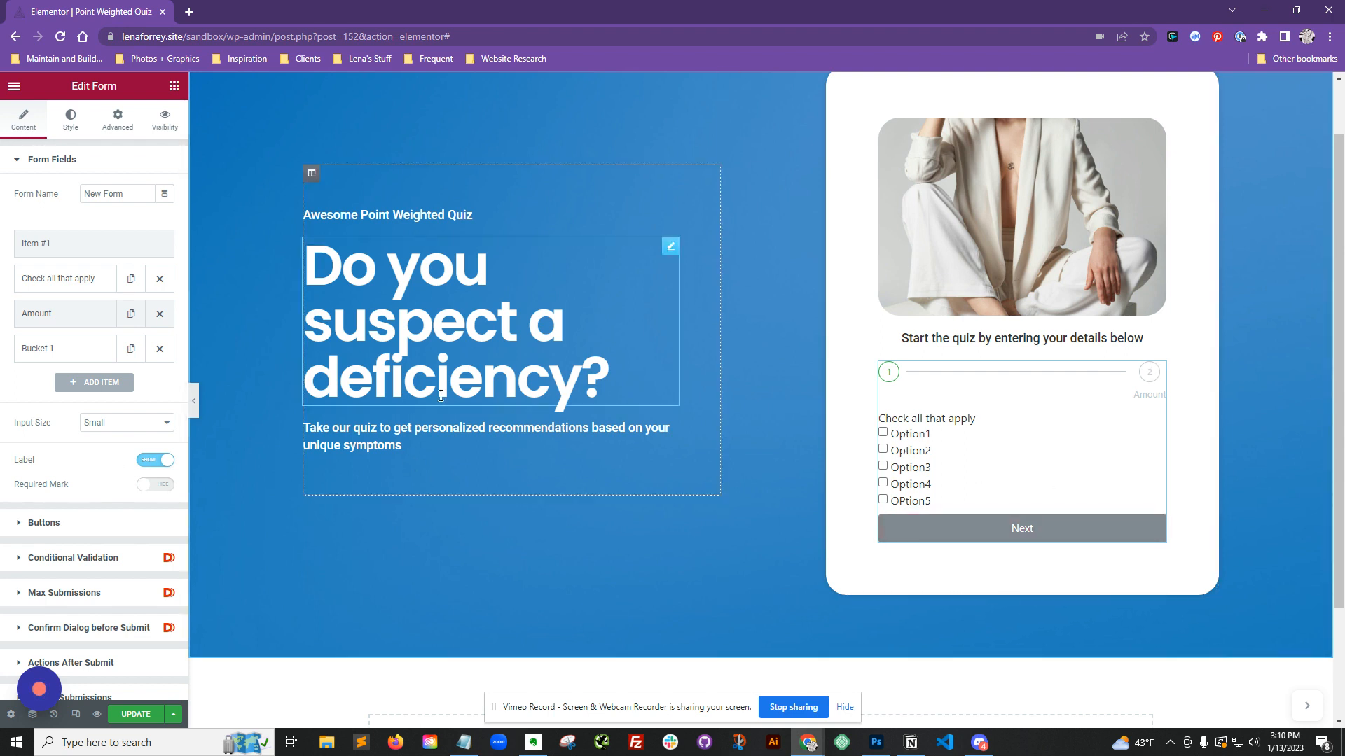
Step: Open Actions After Submit and remove the Collect Submissions and Email actions
scroll(105, 431, "down", 3)
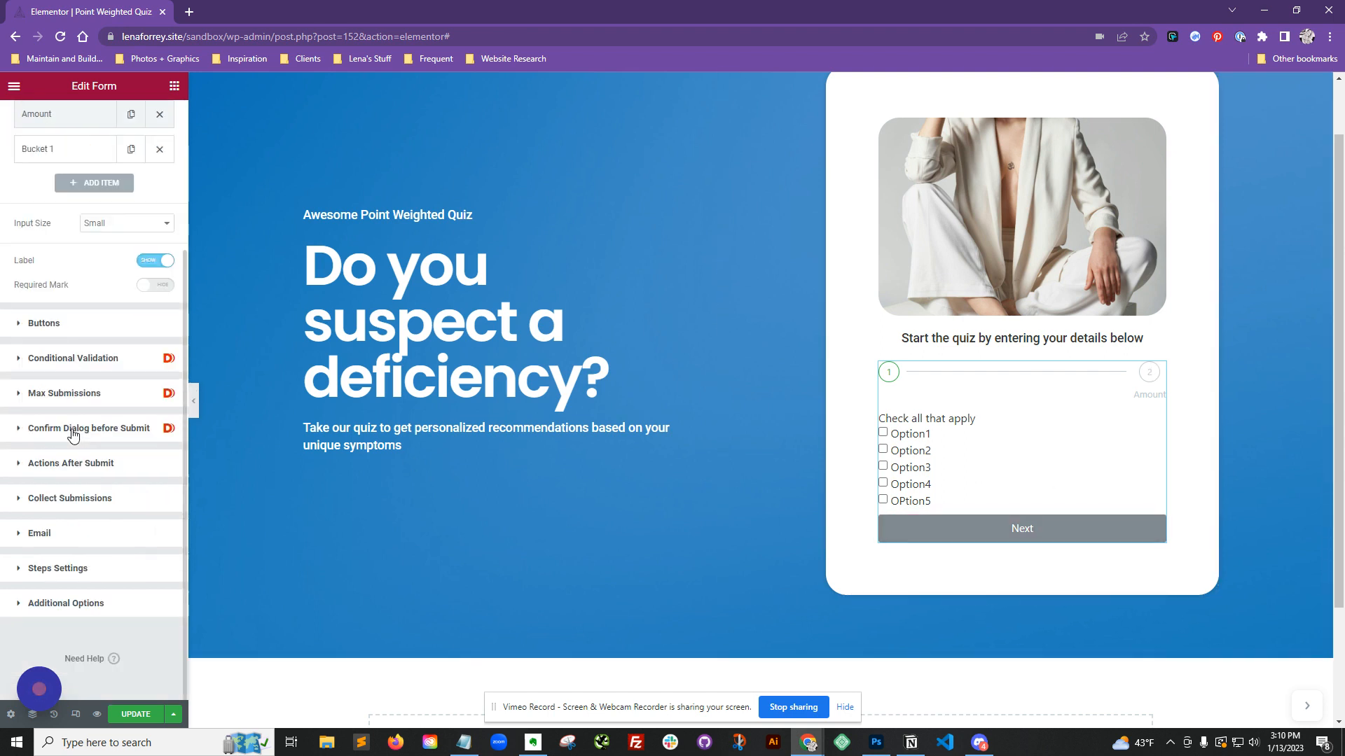
left_click(128, 464)
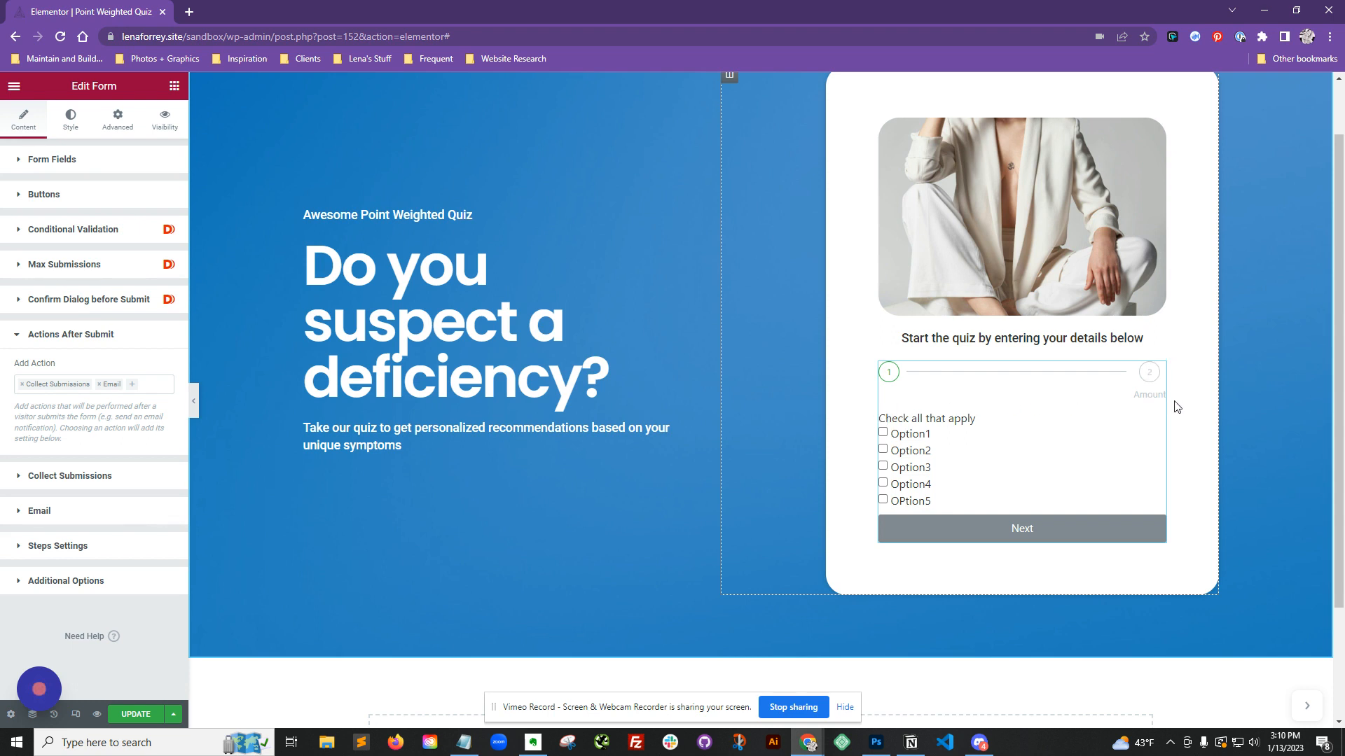
scroll(510, 456, "up", 1)
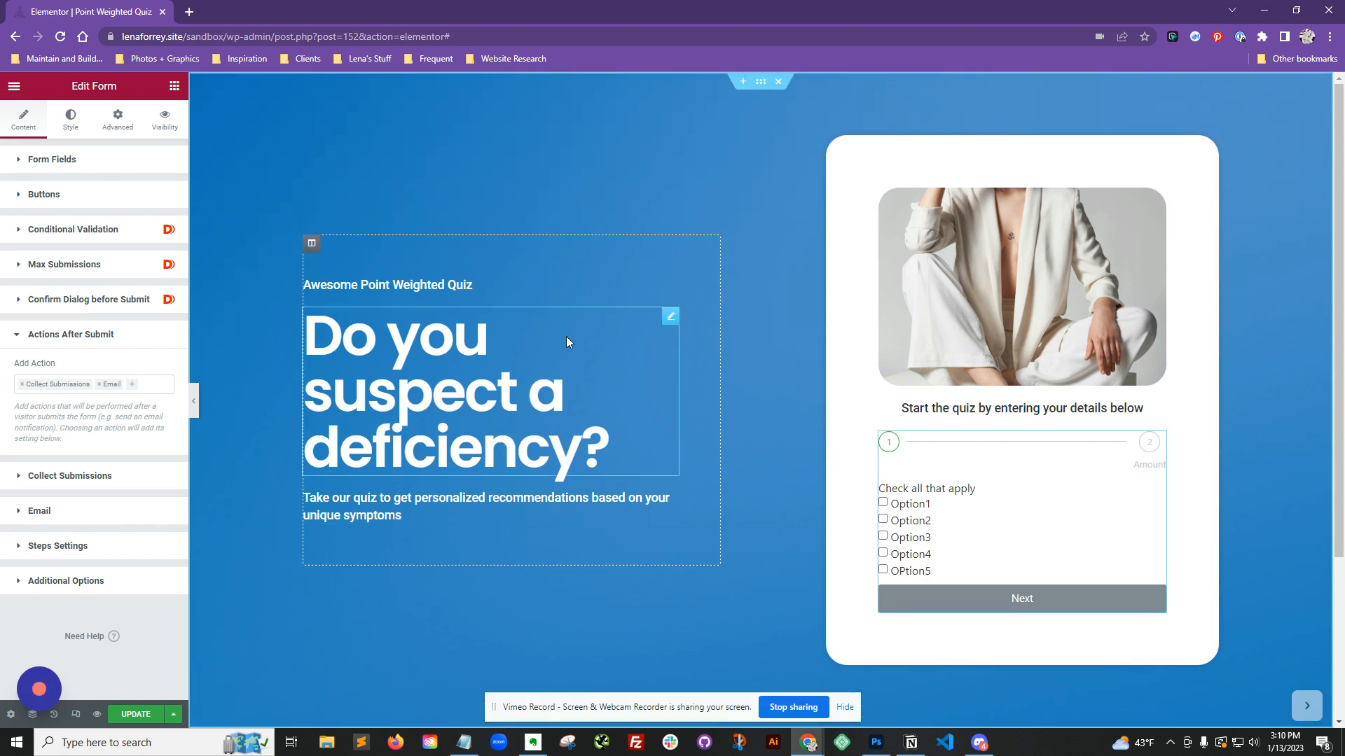
scroll(981, 568, "down", 4)
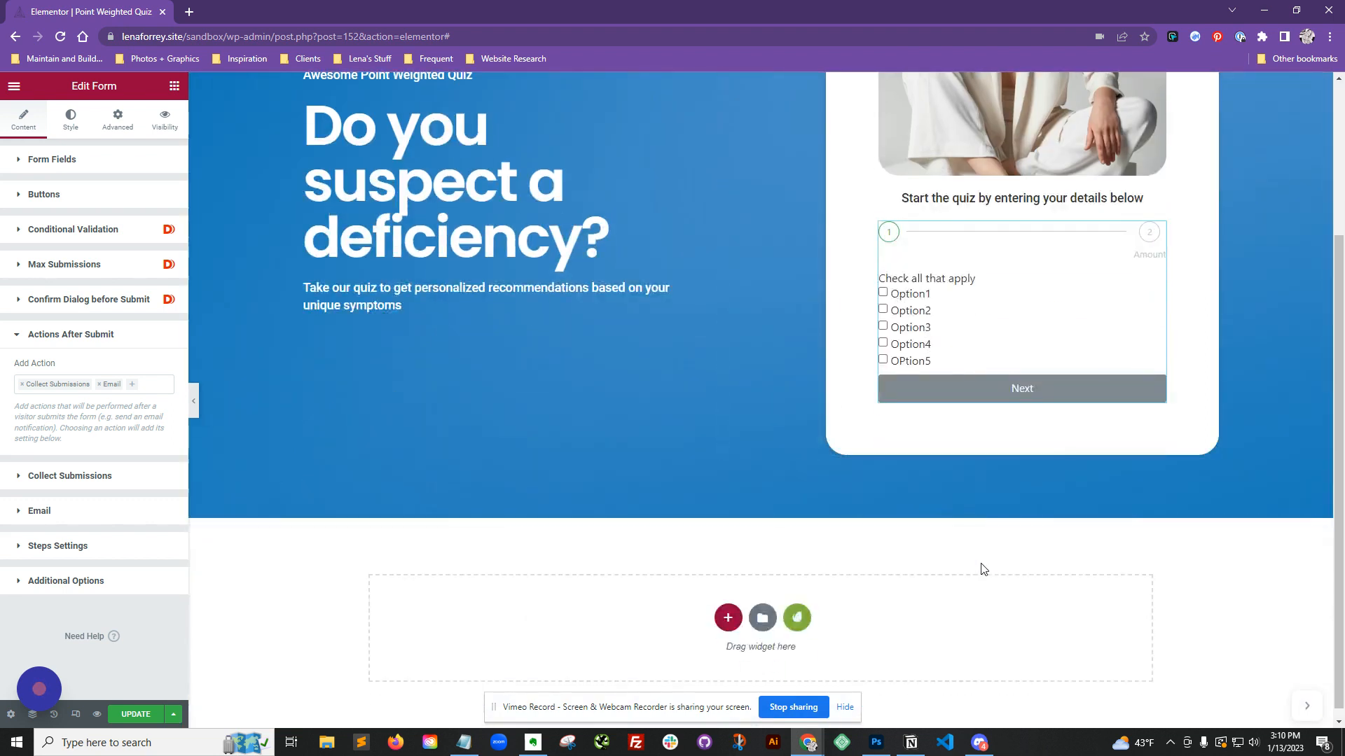
scroll(980, 566, "up", 4)
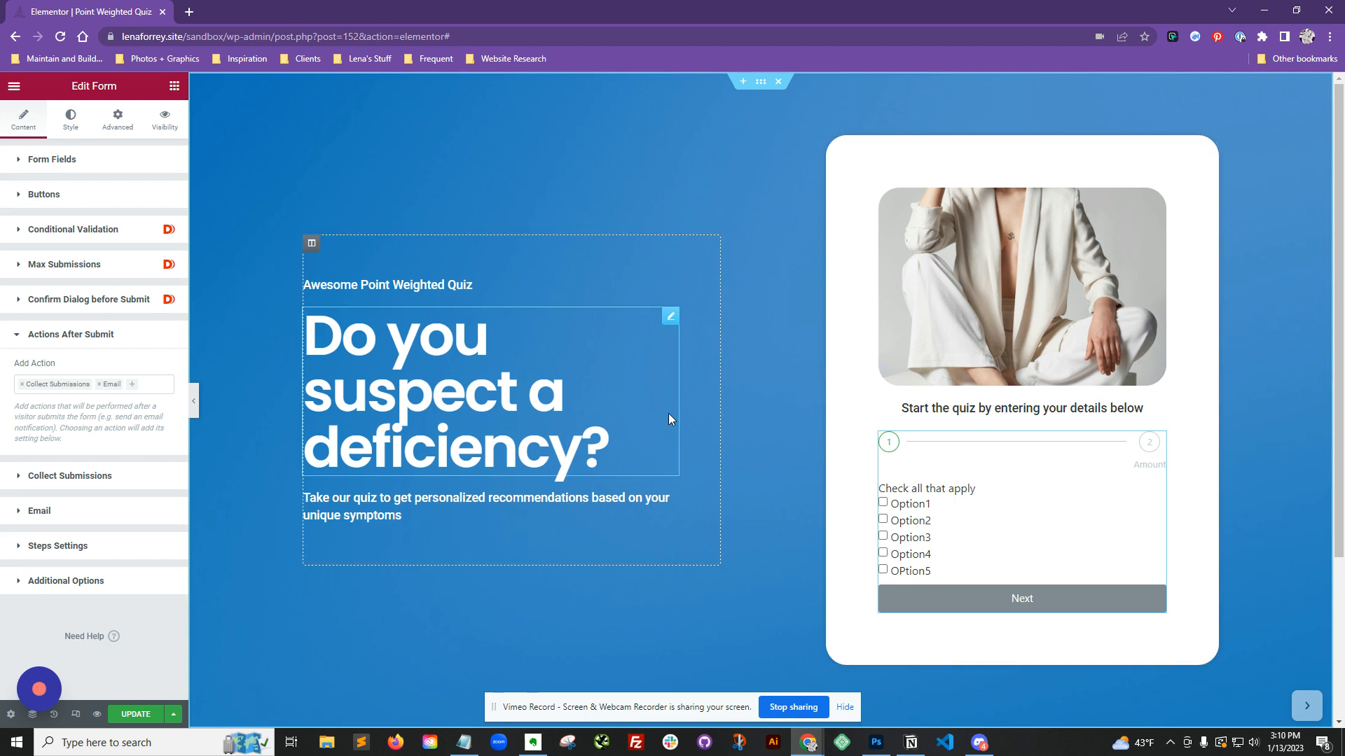
scroll(671, 416, "down", 2)
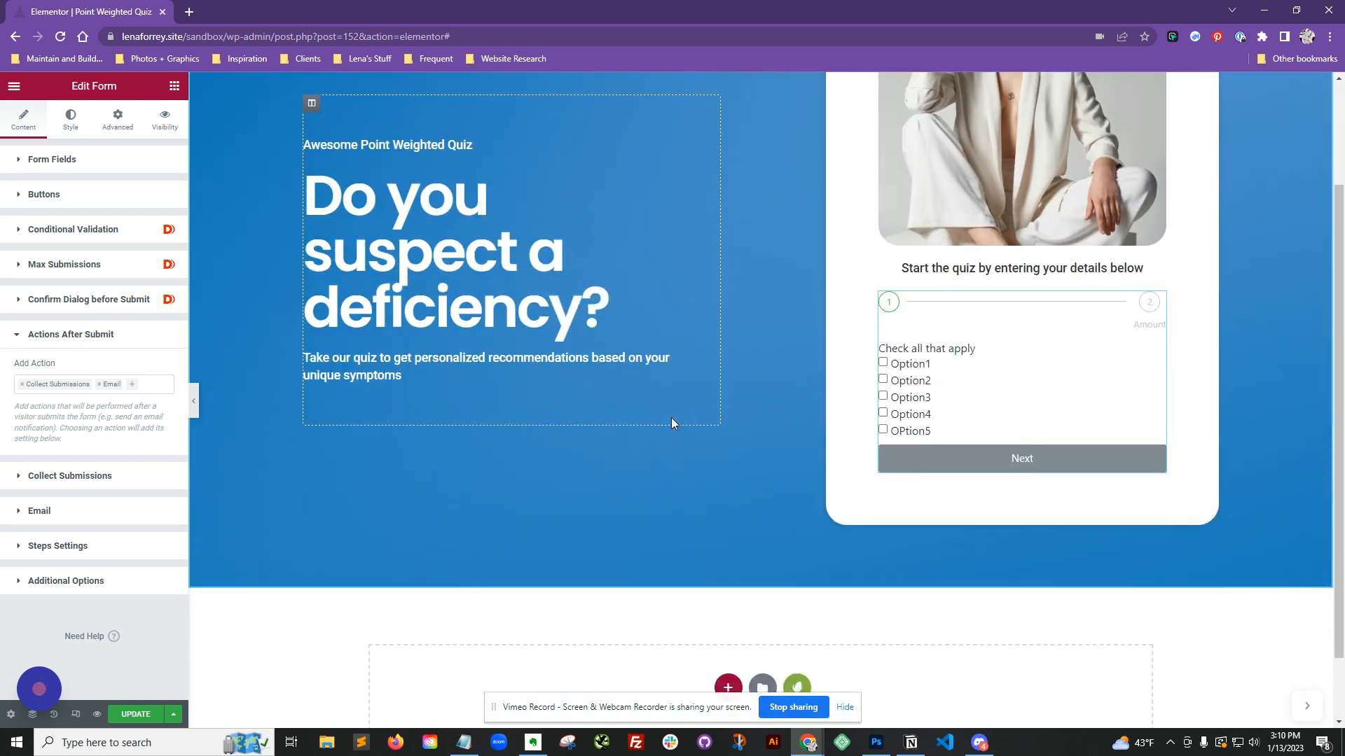
left_click(100, 384)
left_click(22, 384)
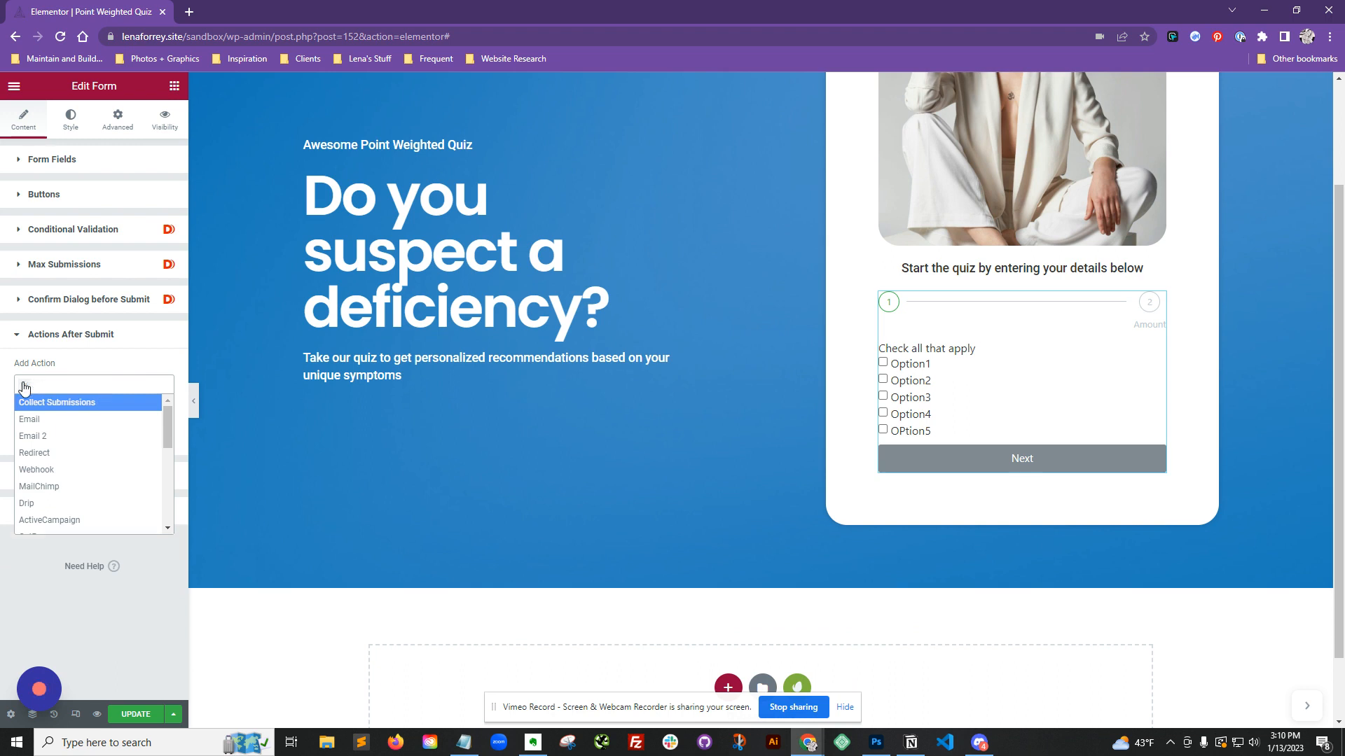
Step: Add the Message Generator action to the form's actions after submit
left_click(57, 384)
left_click(58, 384)
scroll(72, 443, "down", 10)
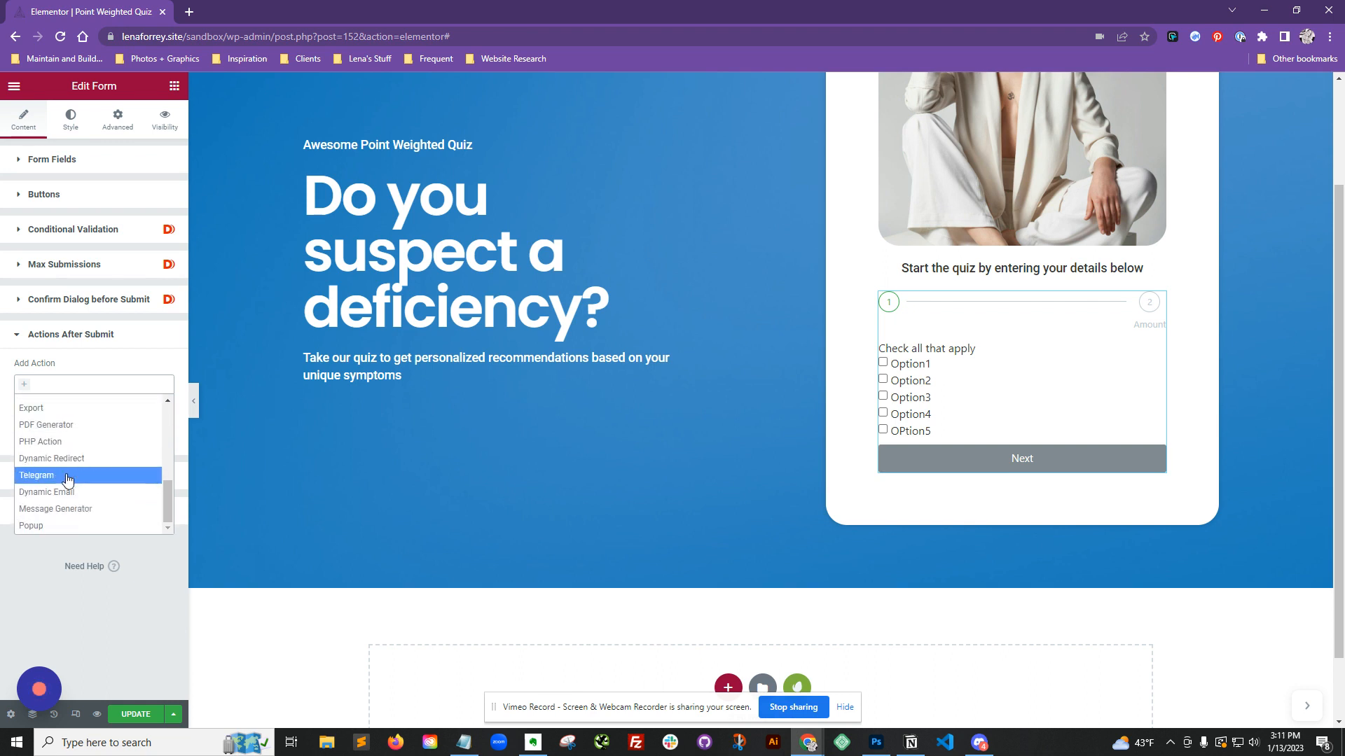
left_click(70, 509)
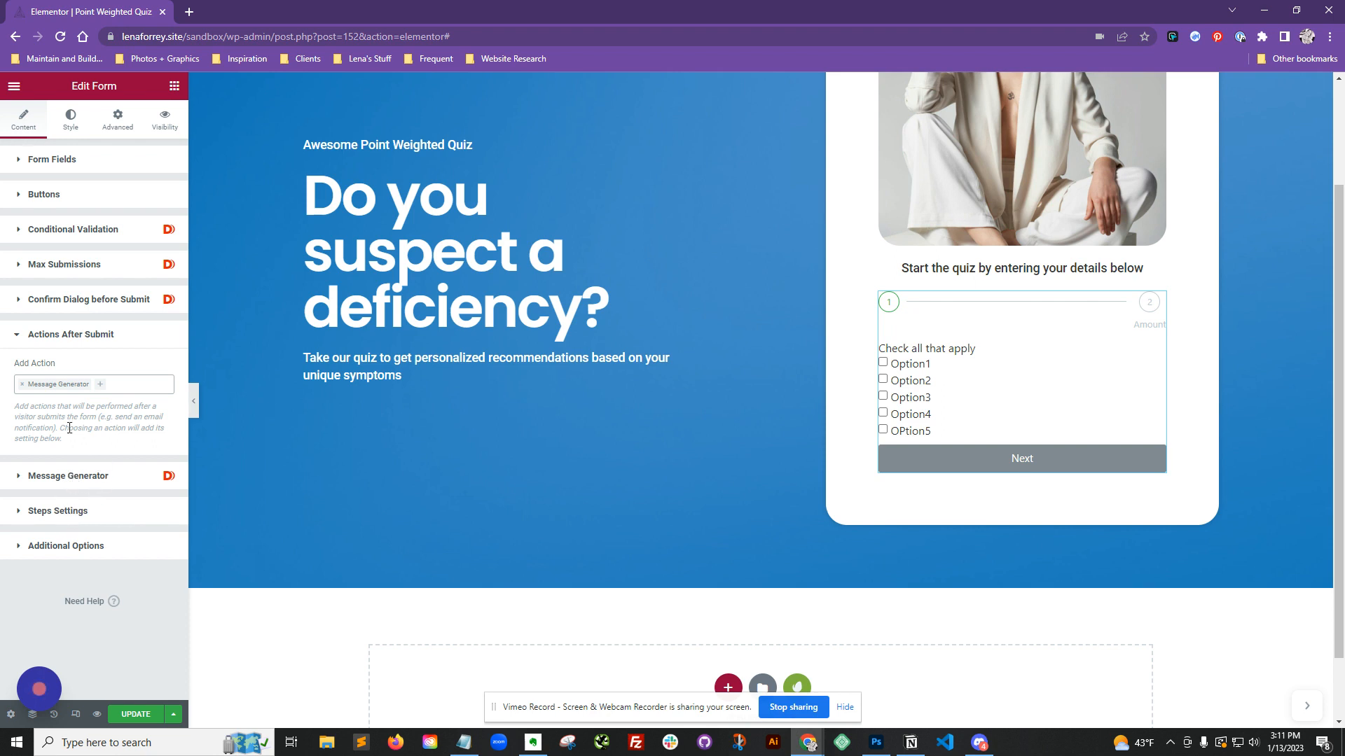
Step: Open the Message Generator settings and turn on Hide Form after submit
left_click(72, 475)
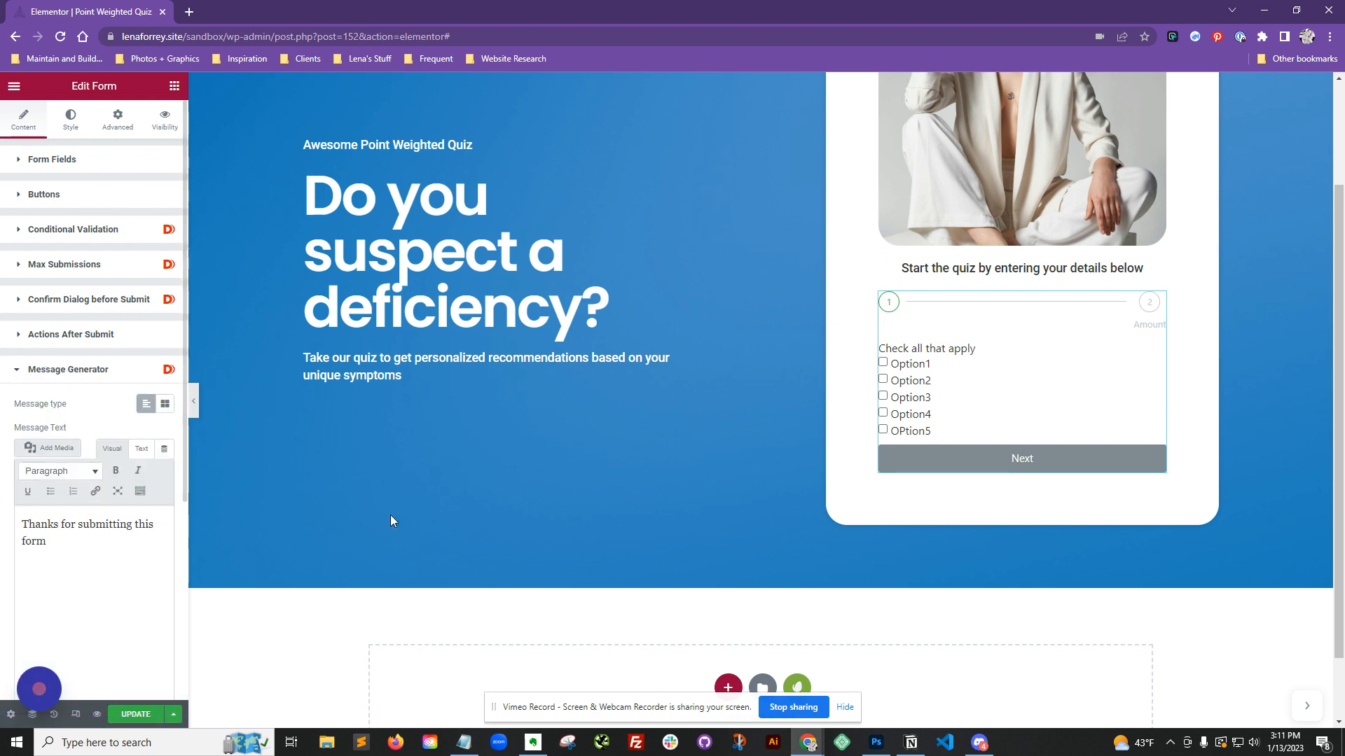
left_click_drag(110, 549, 8, 526)
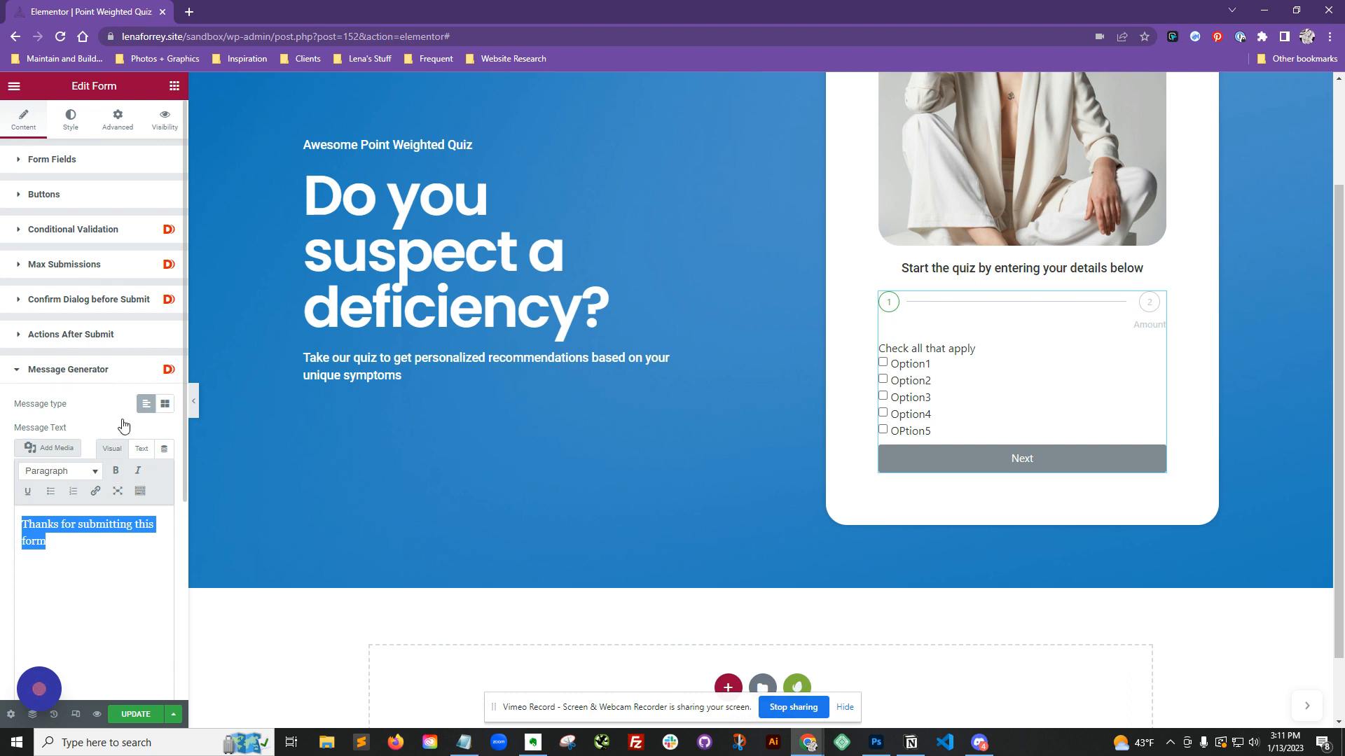
scroll(121, 424, "down", 2)
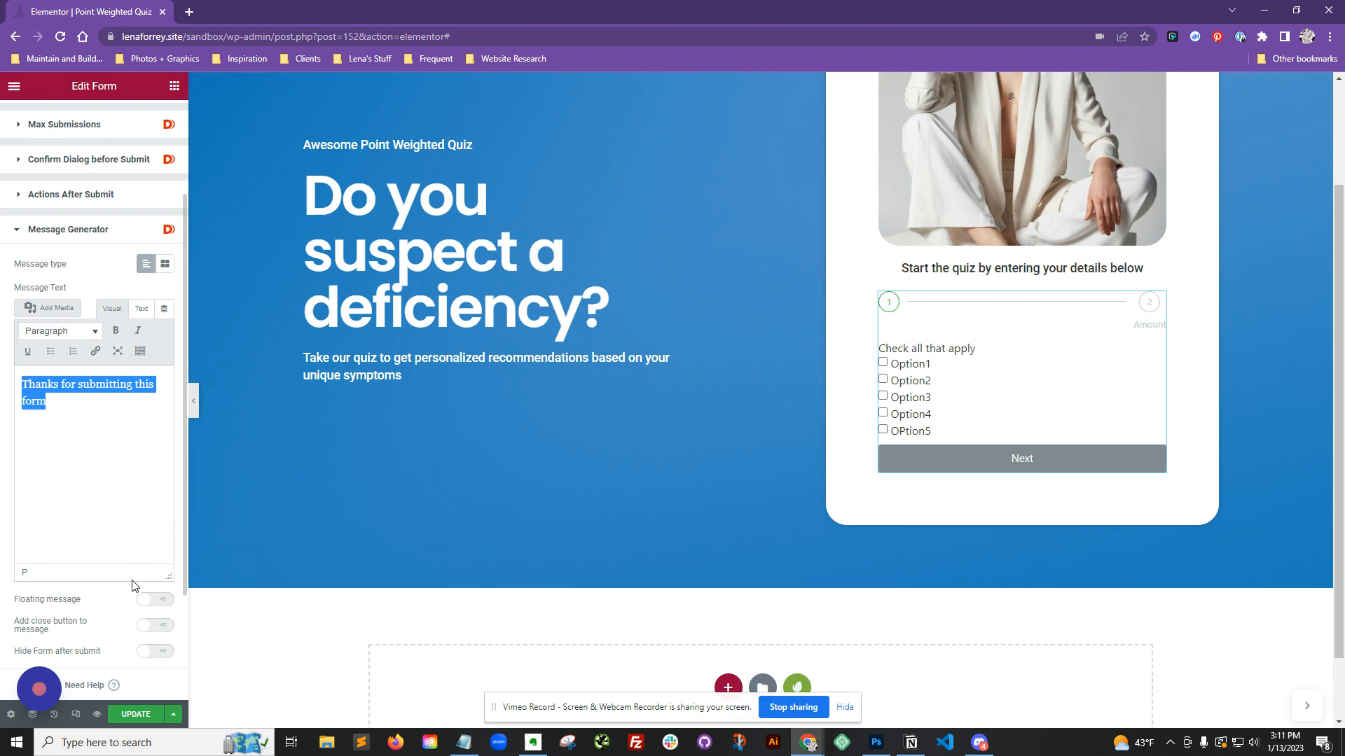
left_click(151, 652)
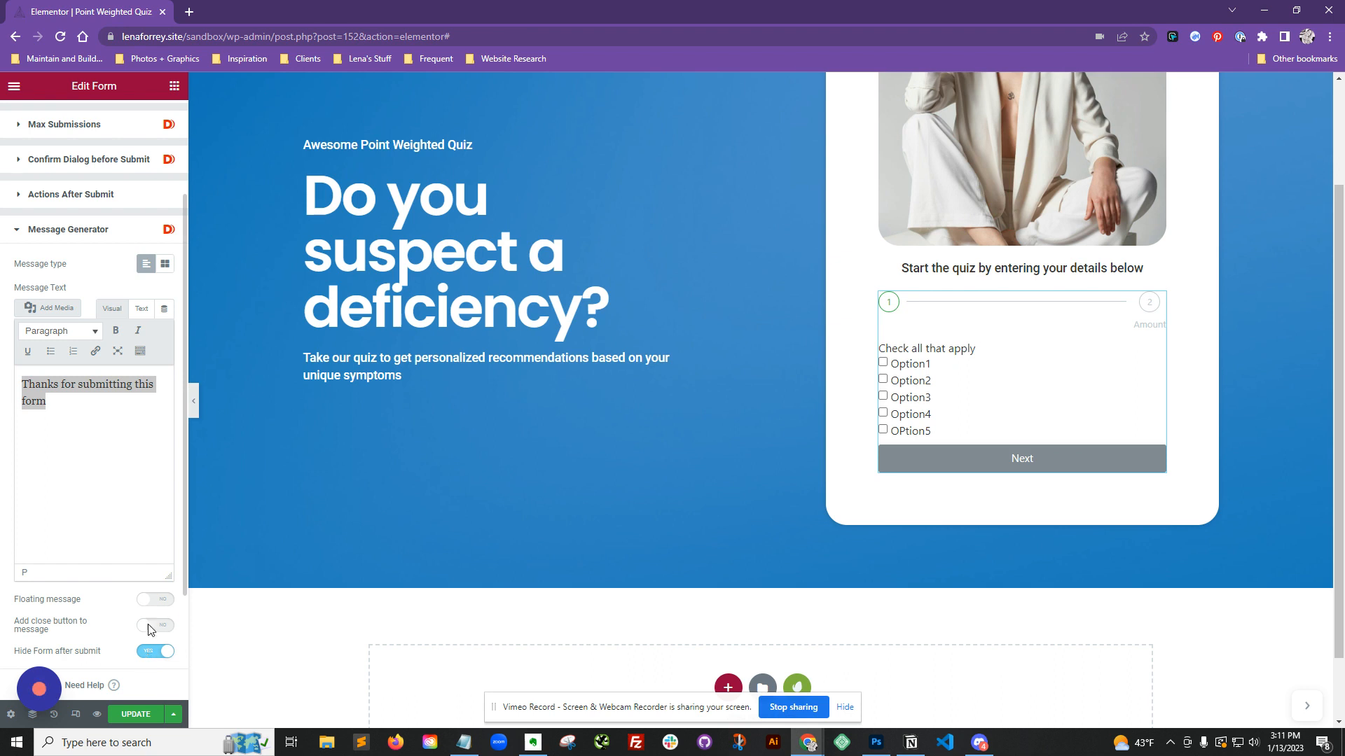
Step: Switch the message type to Template and start creating a new template
left_click(72, 404)
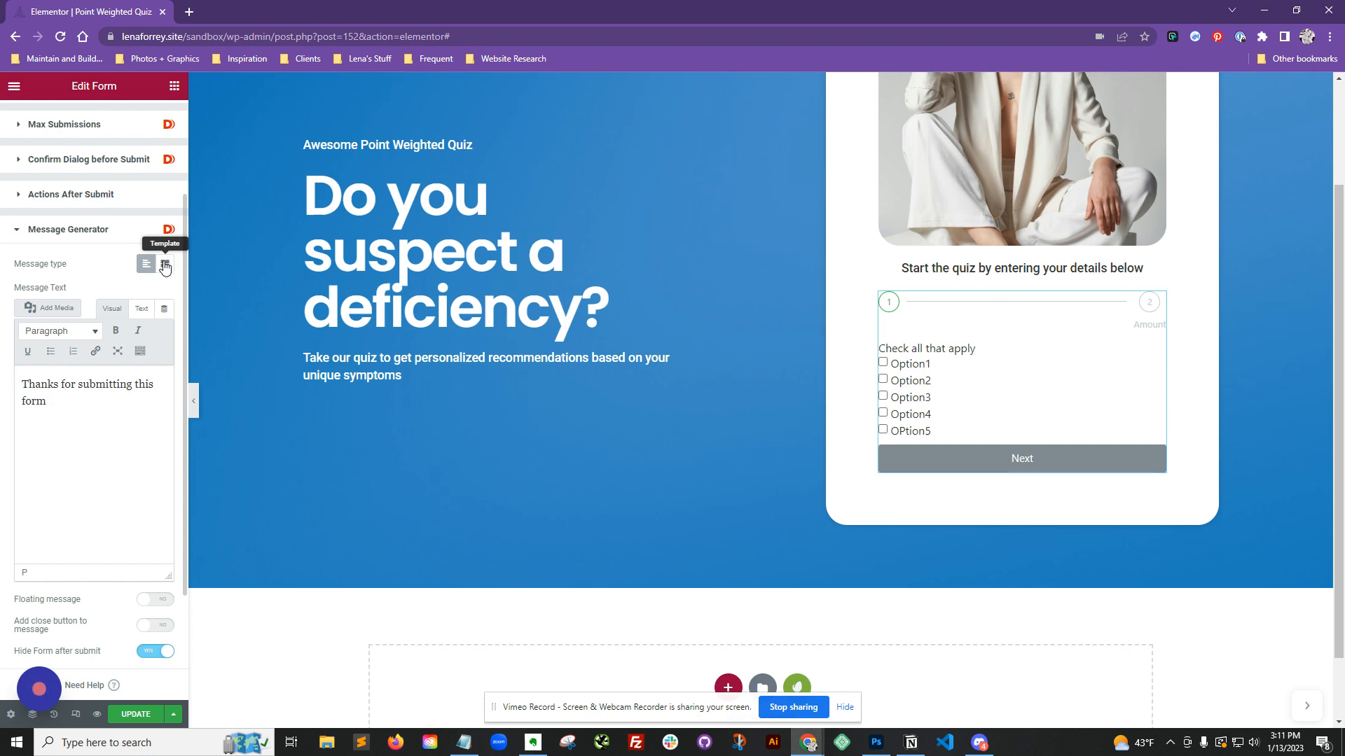
left_click(165, 265)
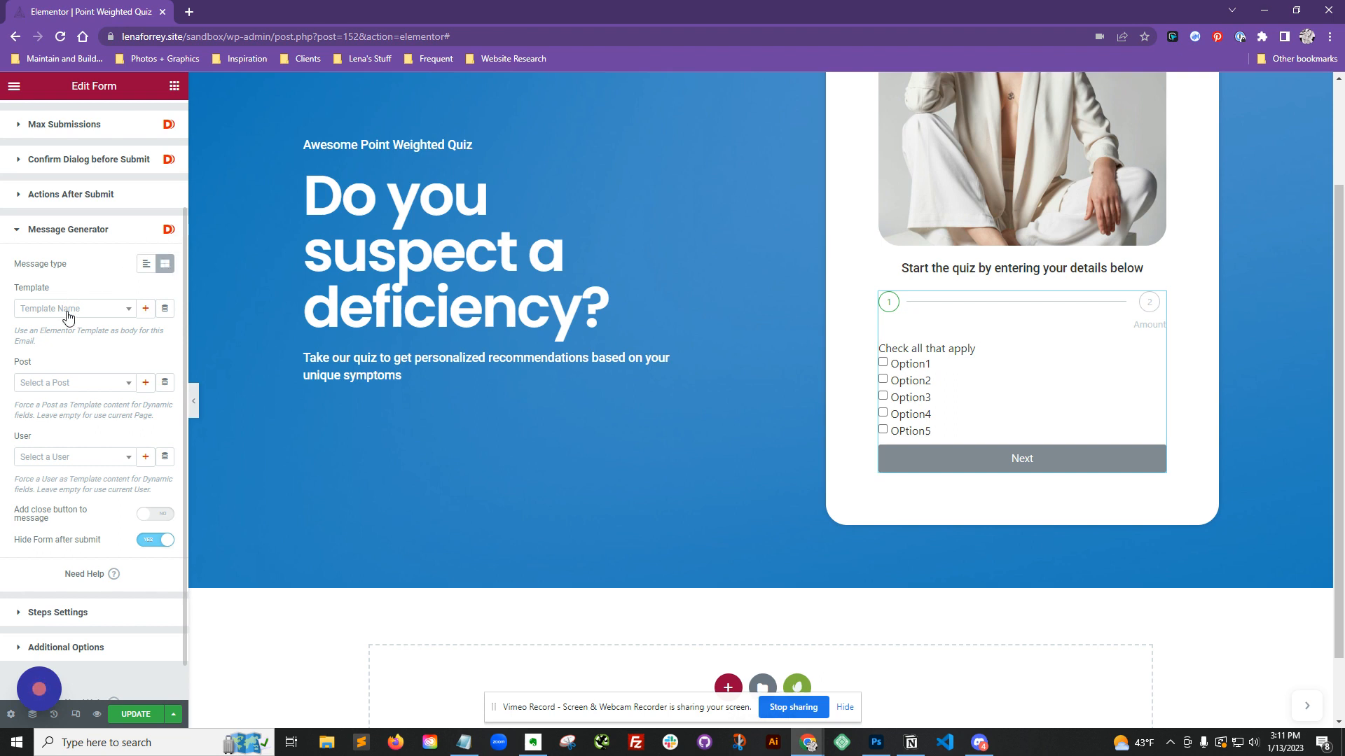
left_click(145, 309)
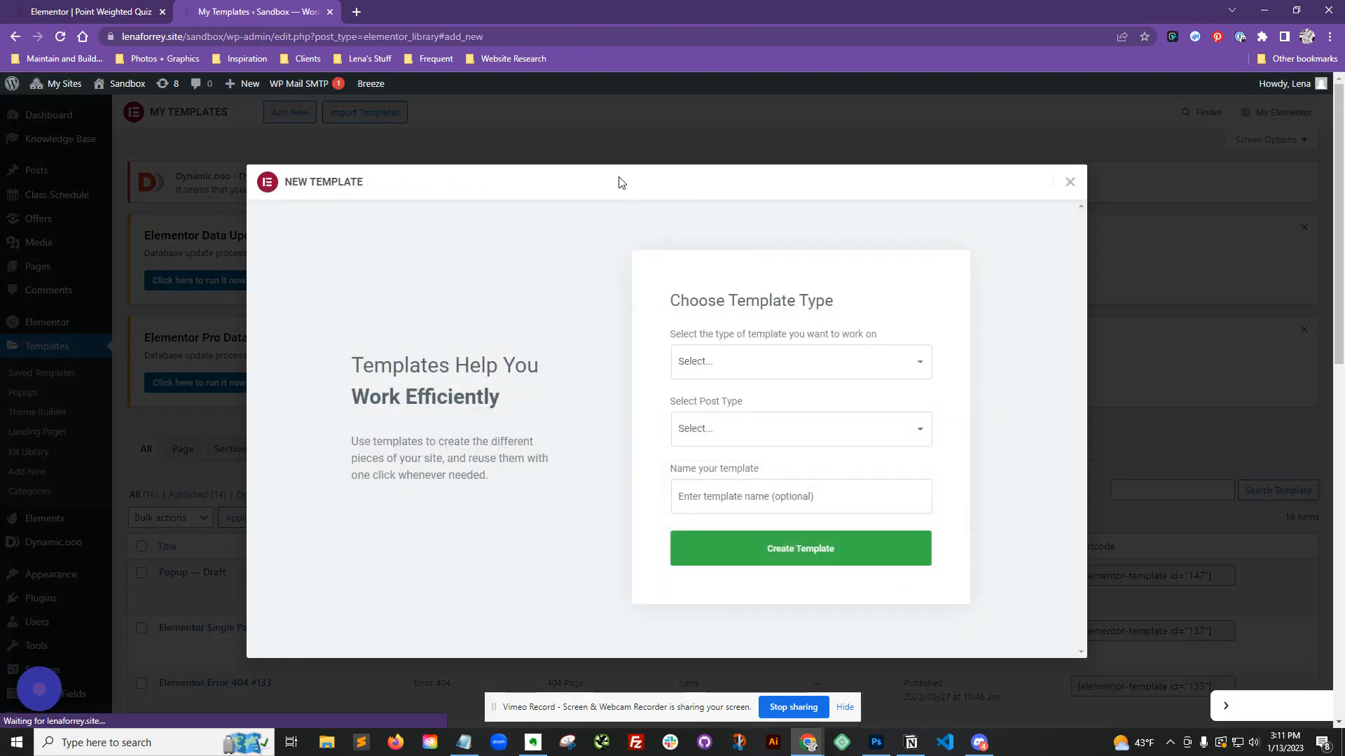
Step: Create a Single Post template named [Quiz] Weighted Quiz
left_click(828, 366)
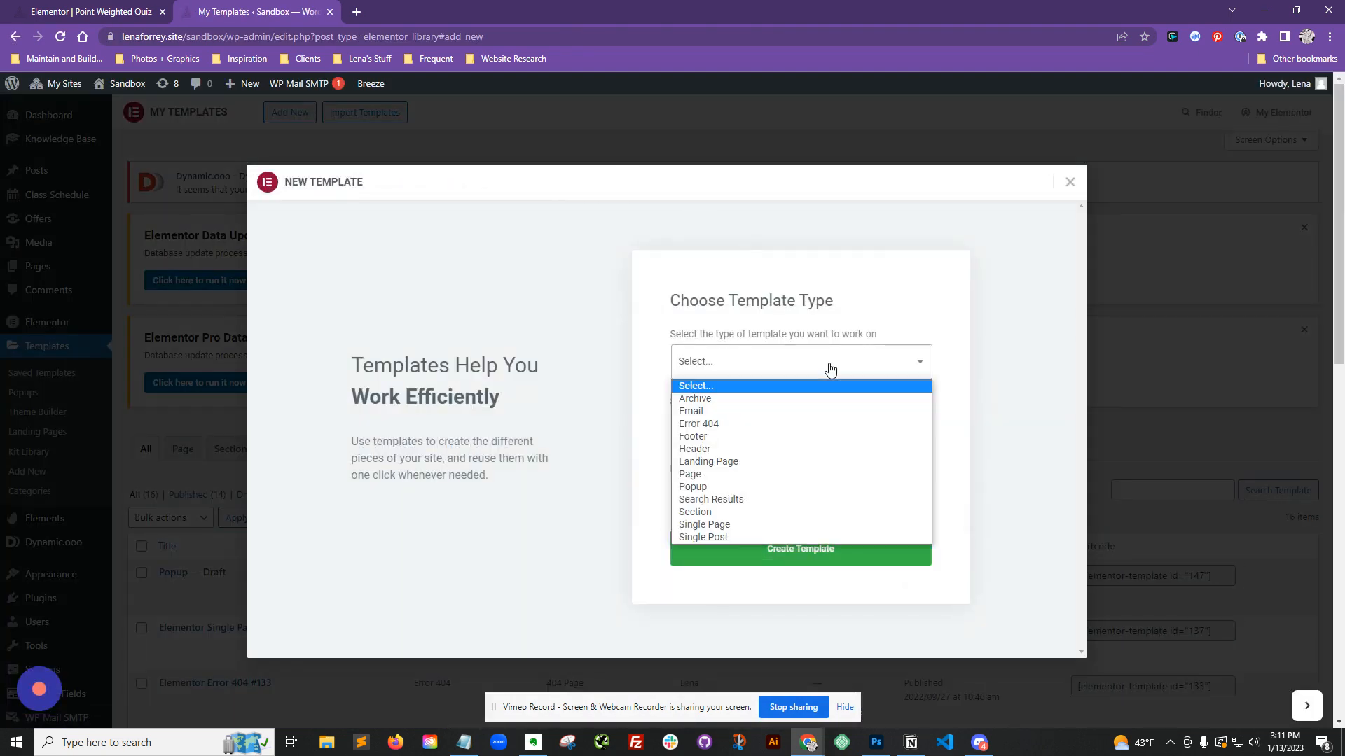
left_click(764, 536)
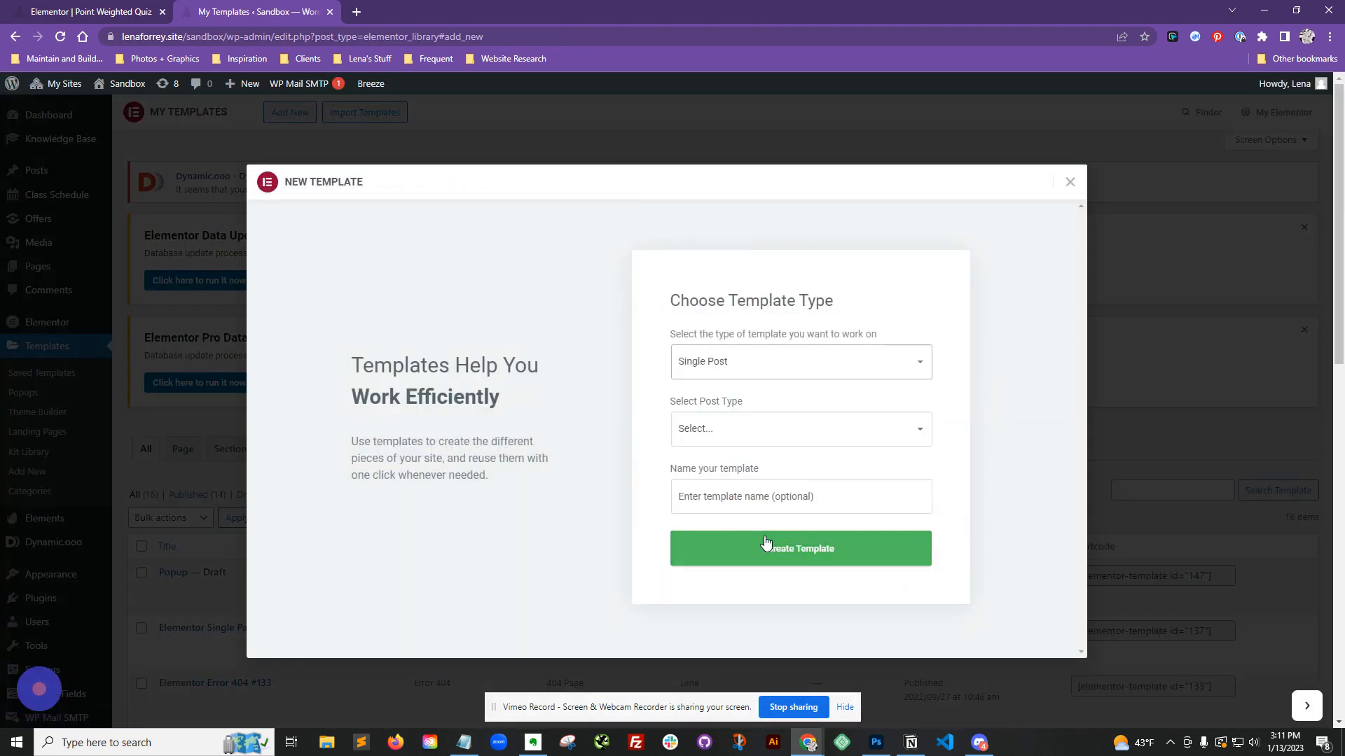
left_click(754, 495)
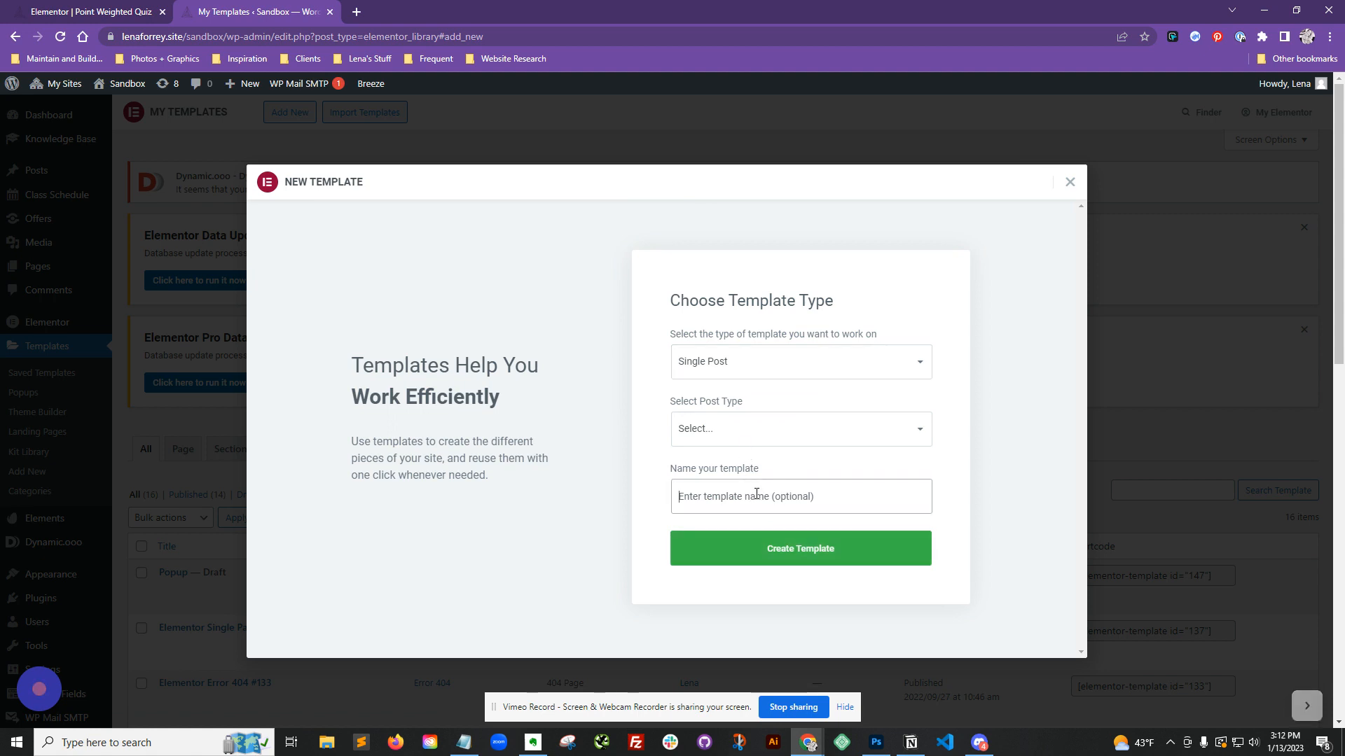
type("[Q")
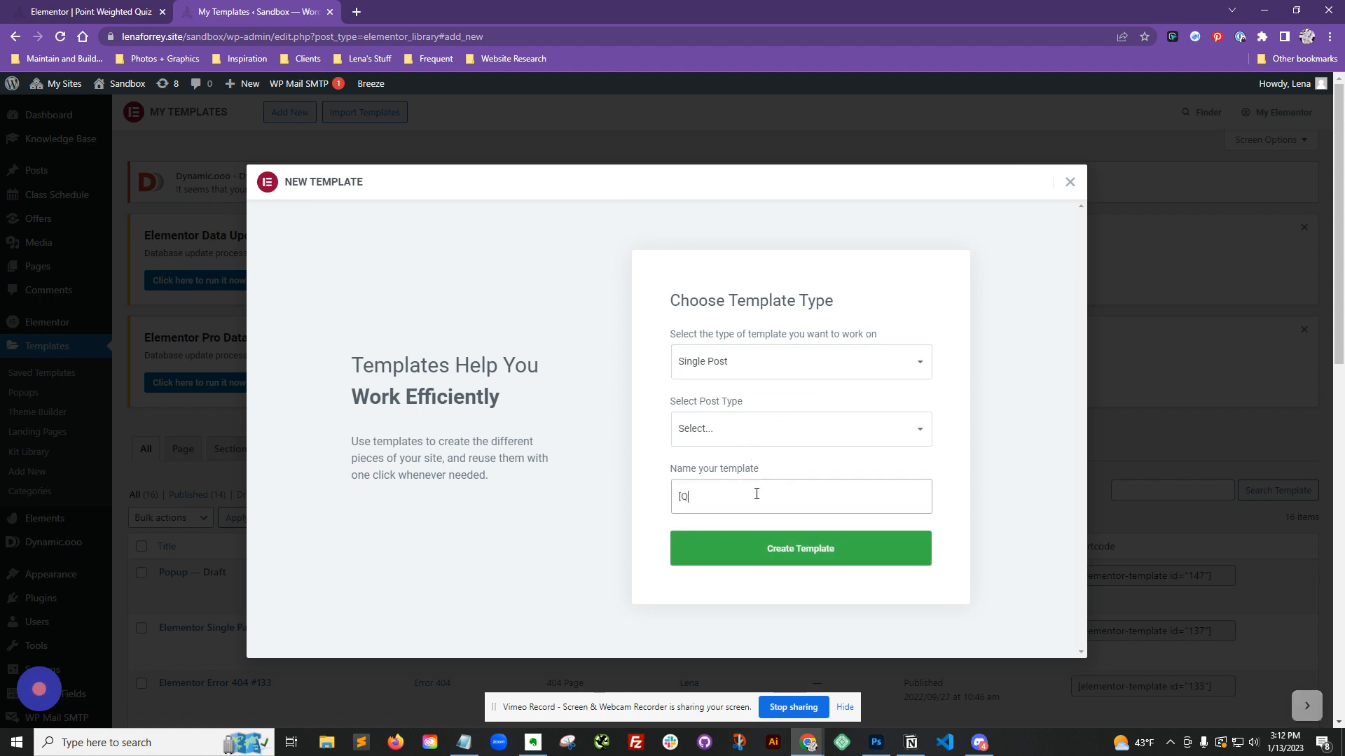
type("uiz] ")
type("e")
type("Weighted Qu")
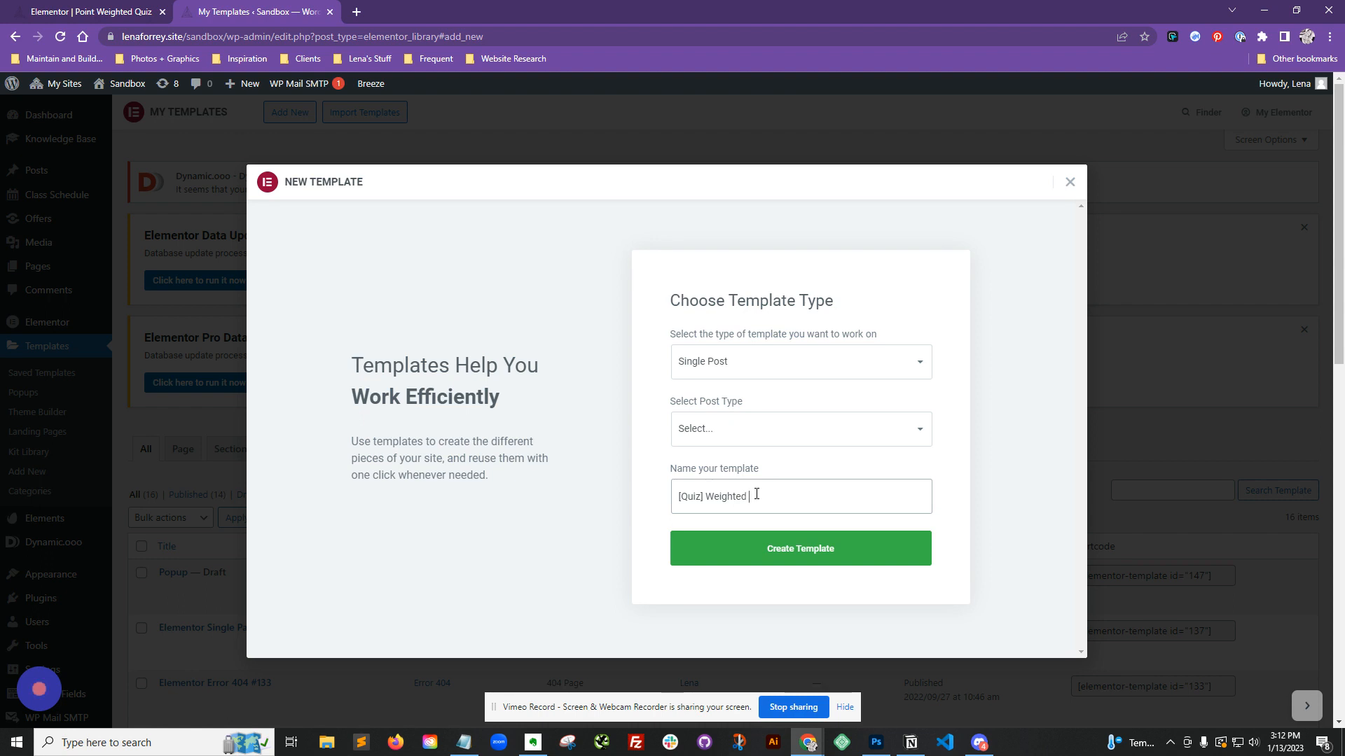
type("iz")
left_click(788, 549)
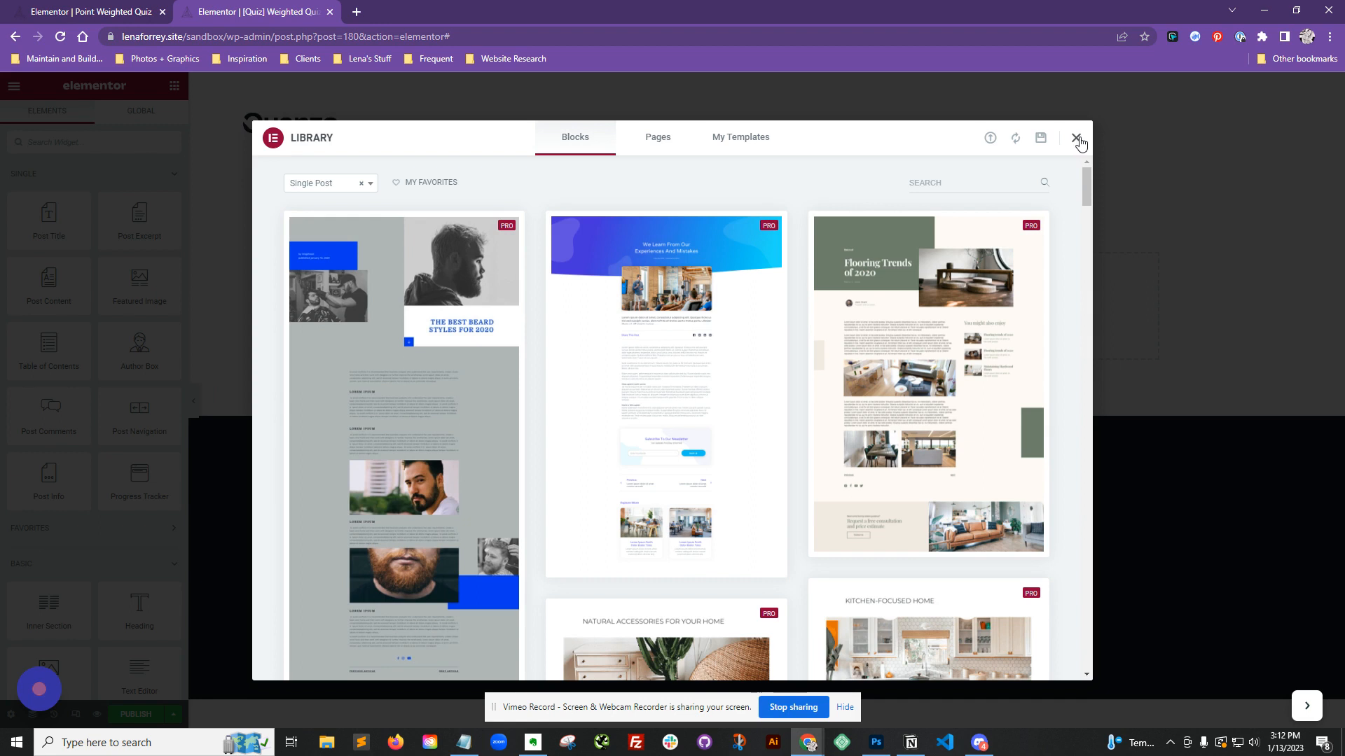
Step: Close the template library and paste the Bucket 1 [Points 0-1] heading and its text block into the template
left_click(1077, 139)
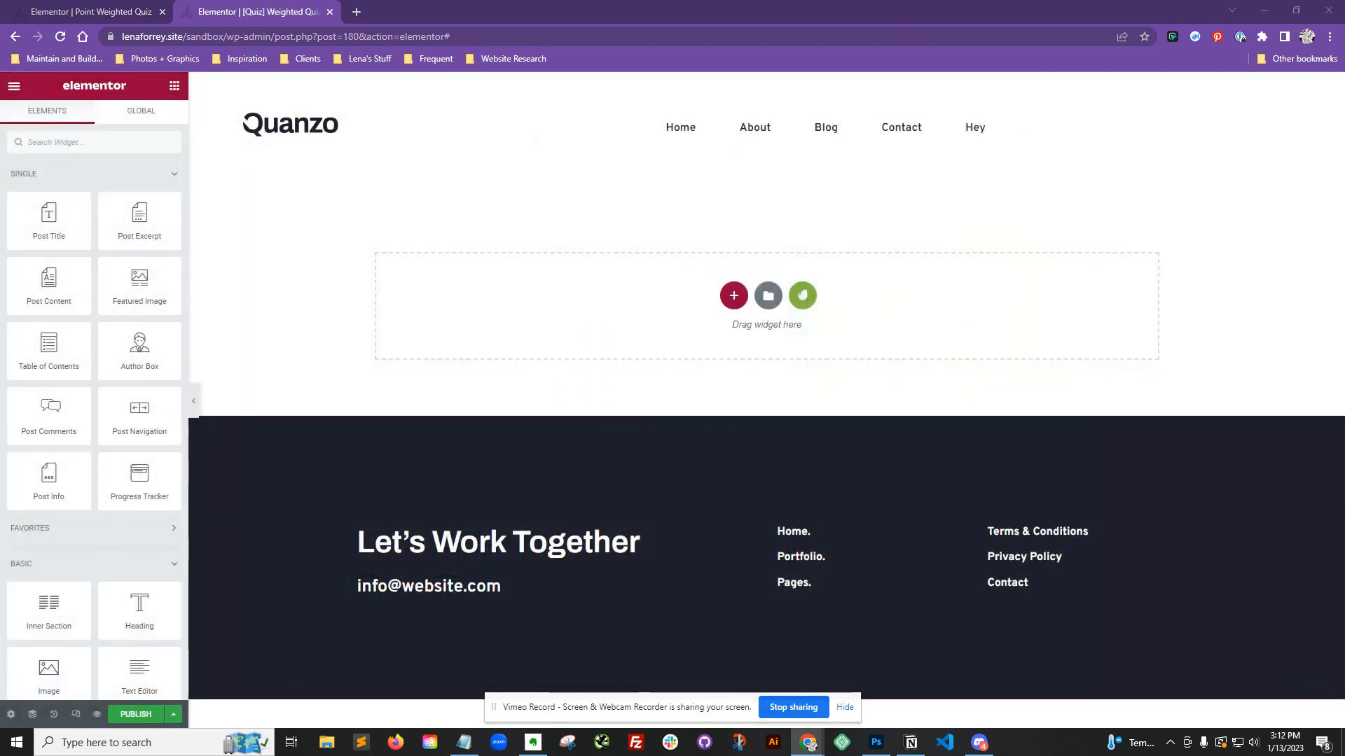
right_click(534, 281)
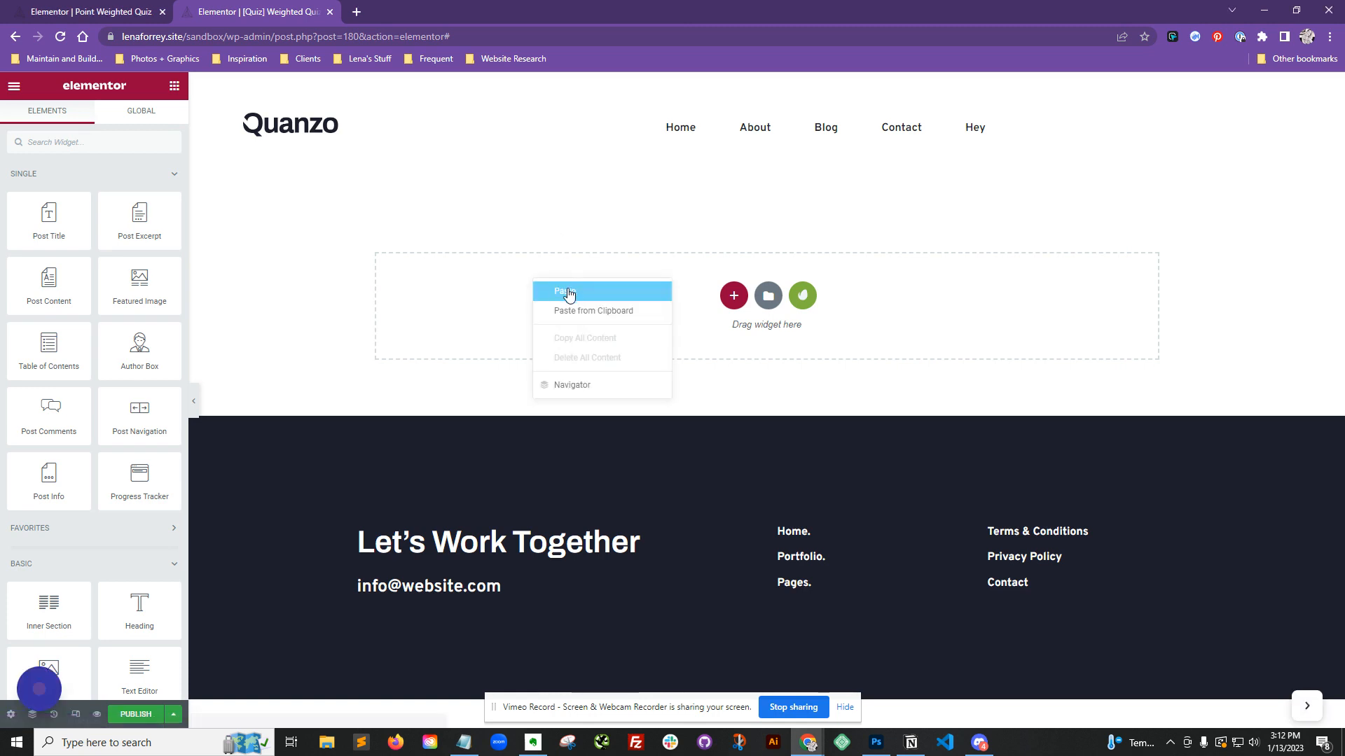
left_click(576, 300)
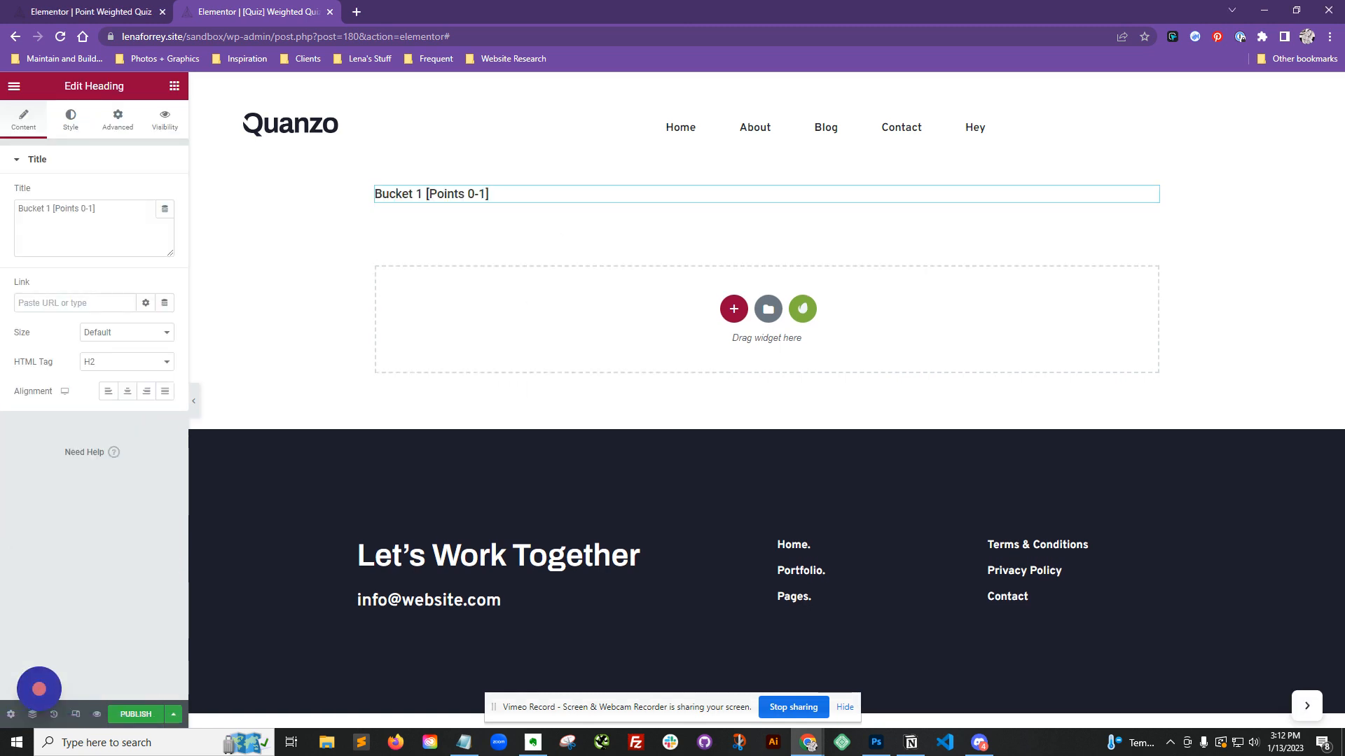
right_click(518, 196)
left_click(574, 271)
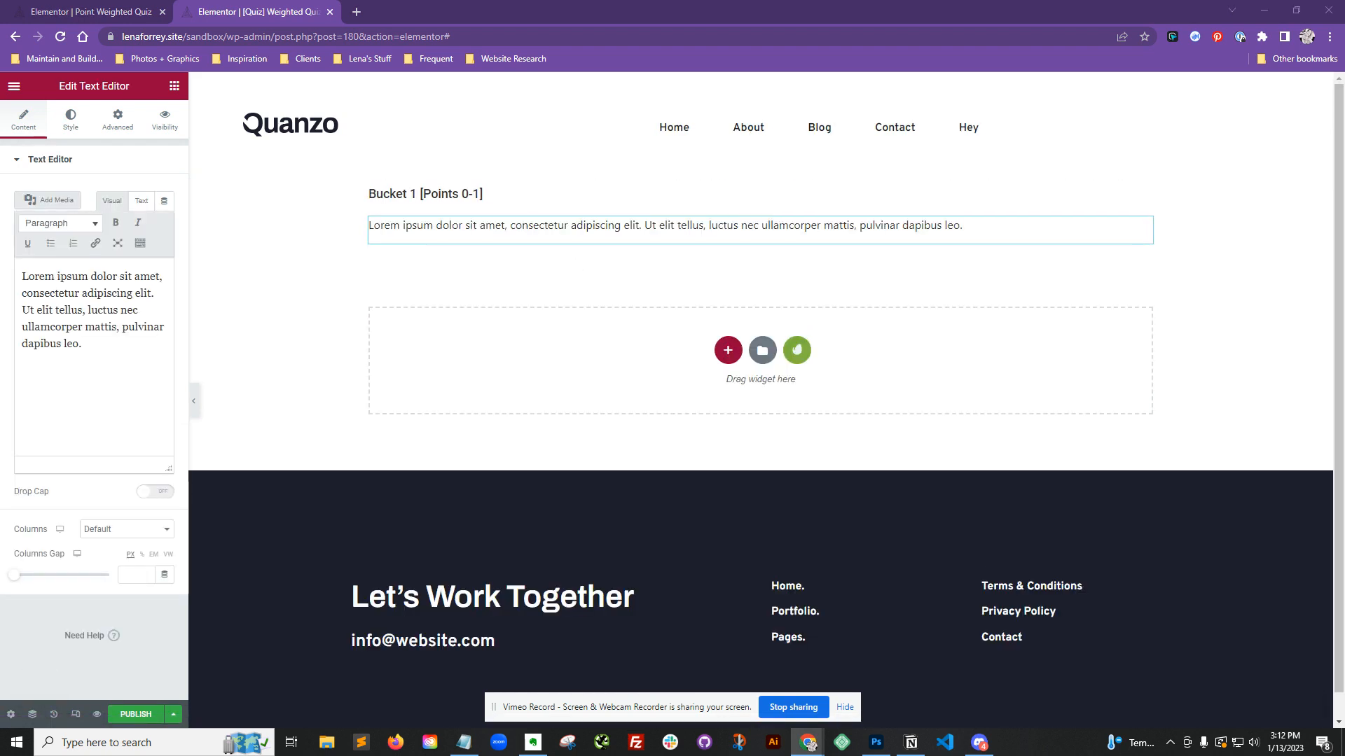
Step: Paste a second section with the Bucket 1 [Points 2-5] heading and its text block below
right_click(432, 335)
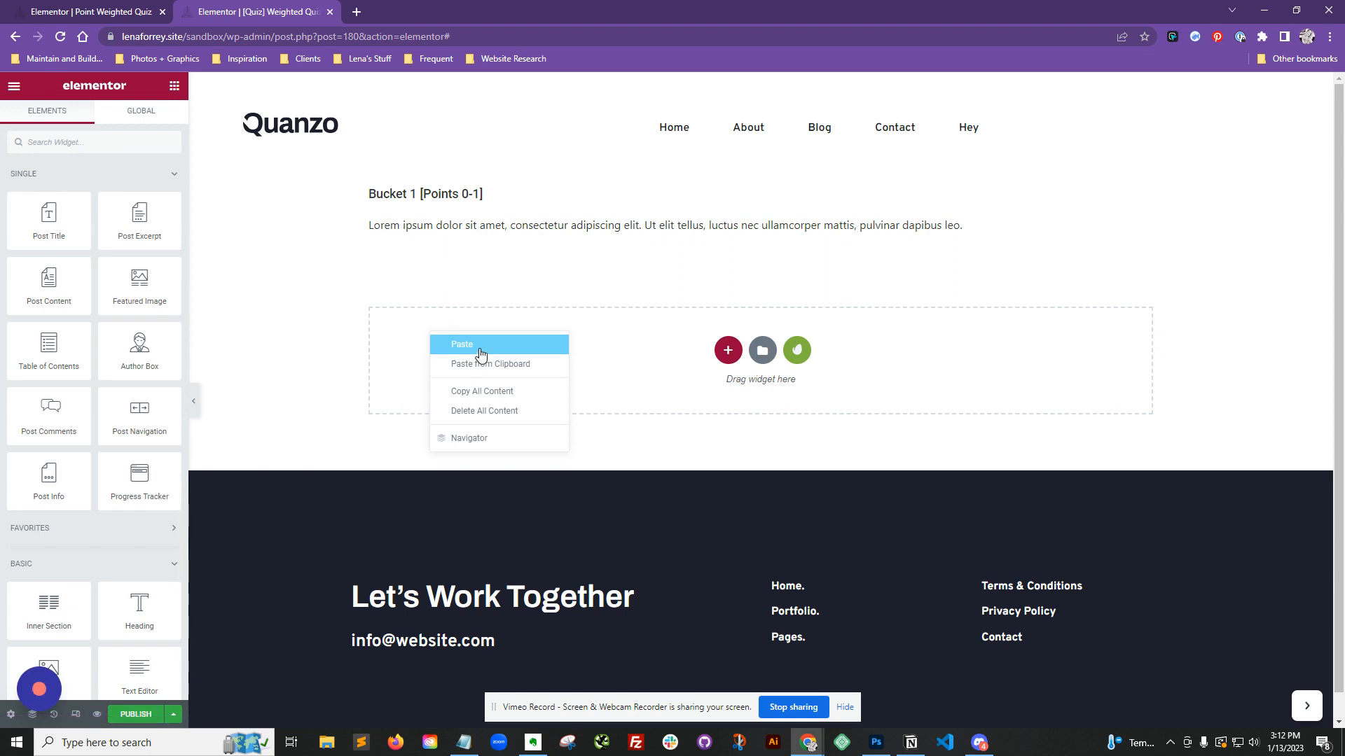
left_click(480, 354)
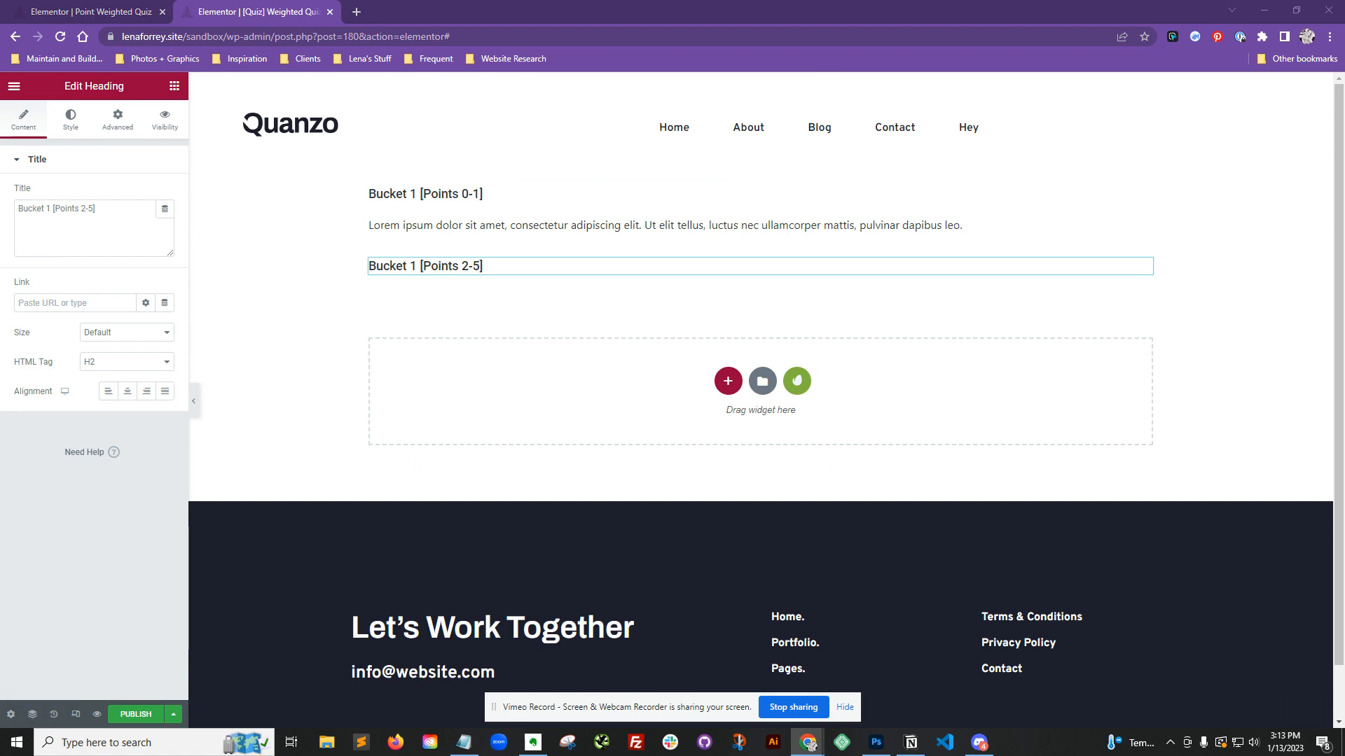
right_click(452, 266)
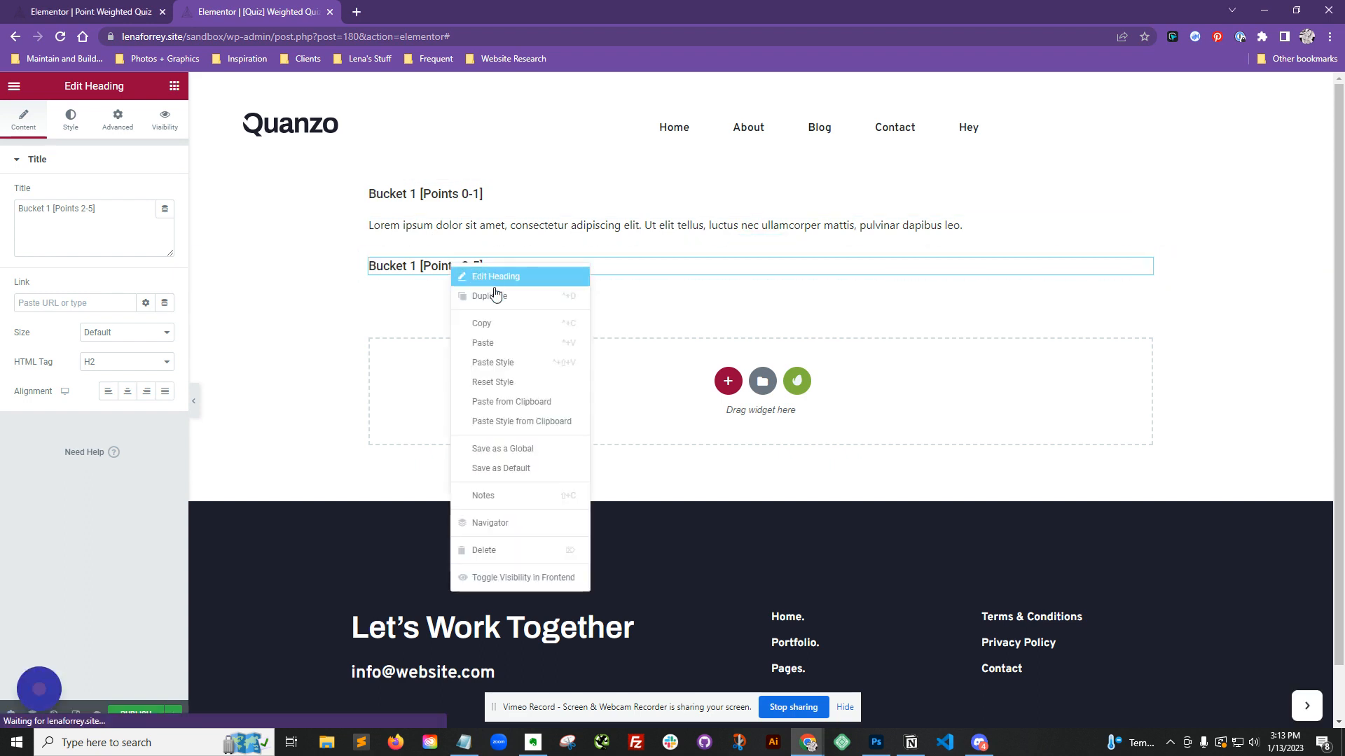
left_click(501, 343)
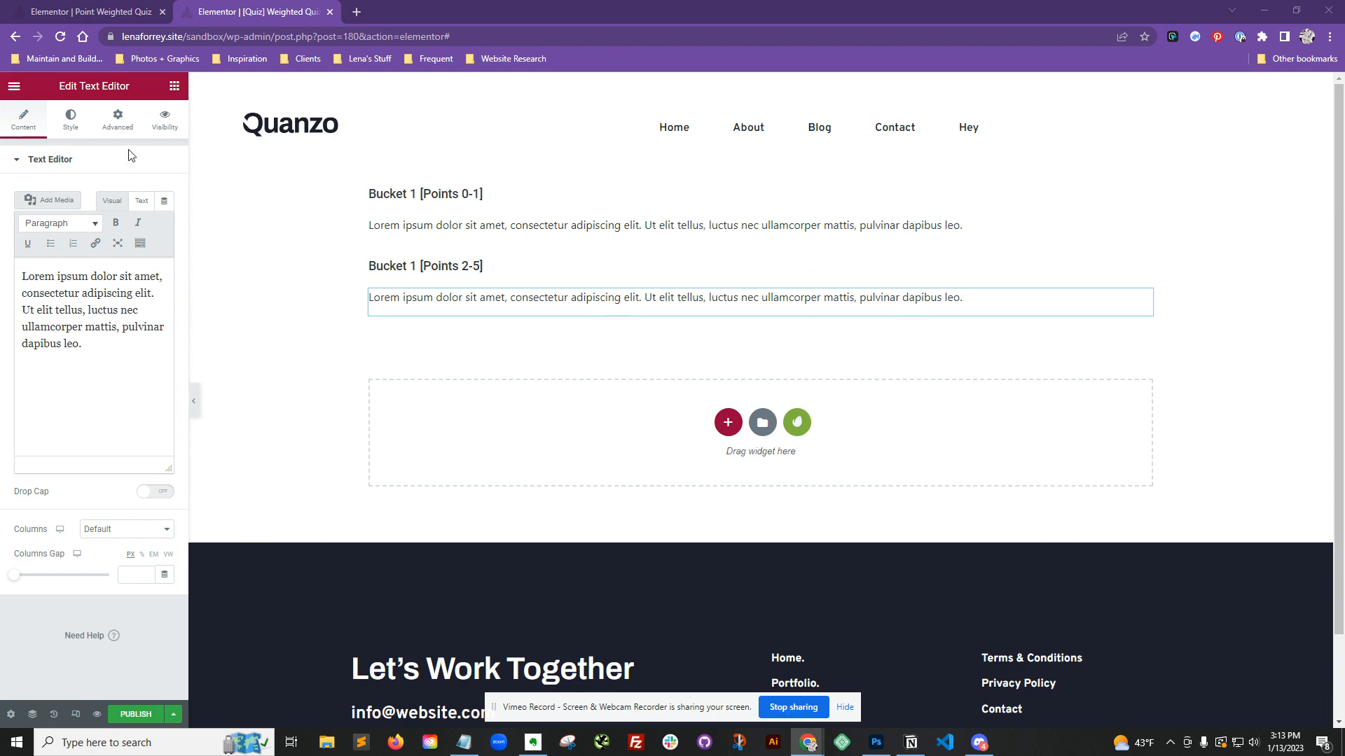
Step: Select the Points 0-1 section and turn on its Dynamic Visibility
left_click(165, 123)
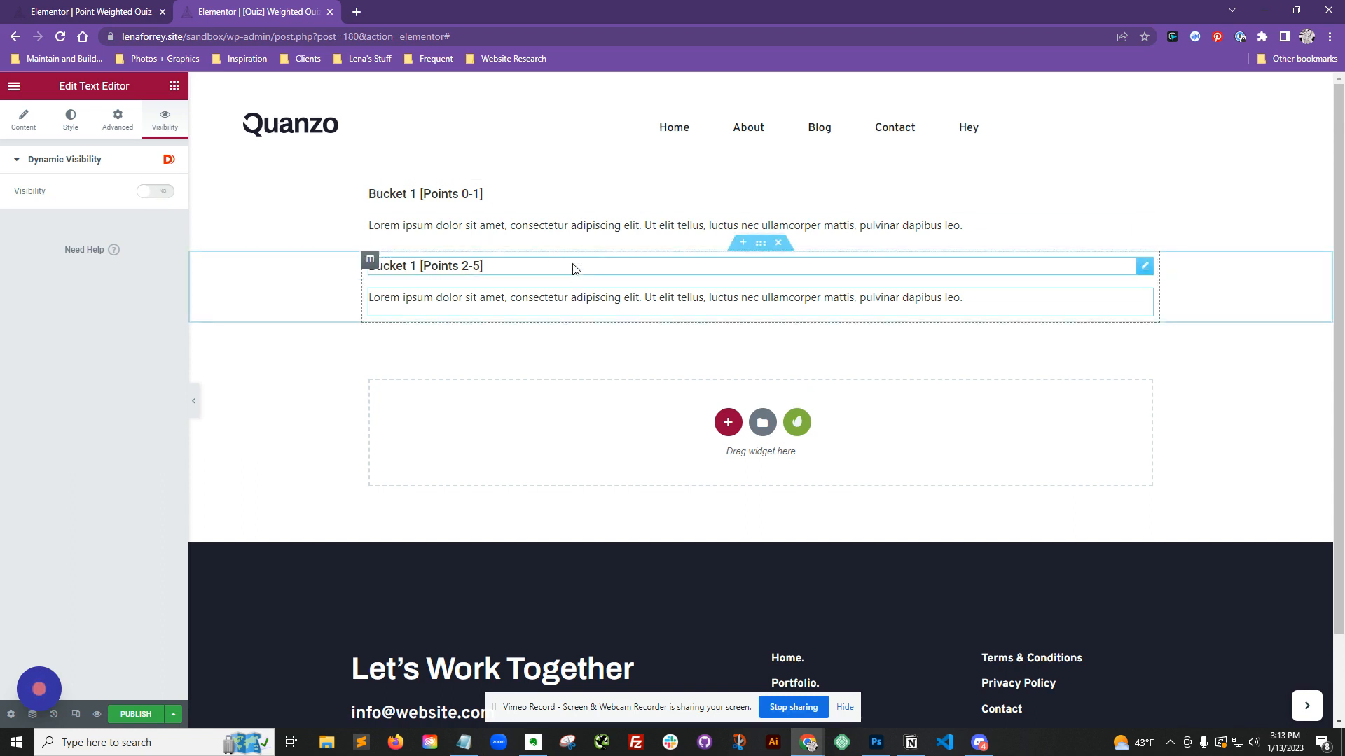
left_click(762, 172)
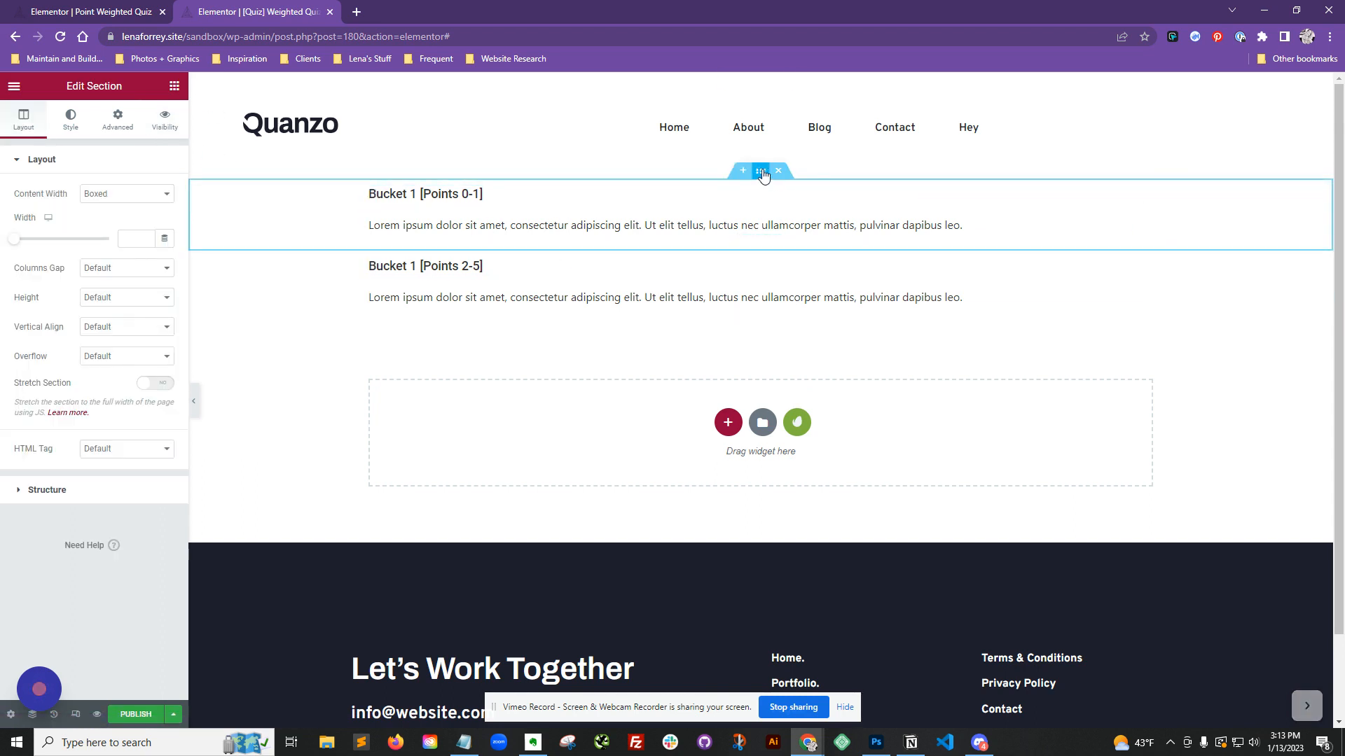
left_click(165, 121)
left_click(153, 191)
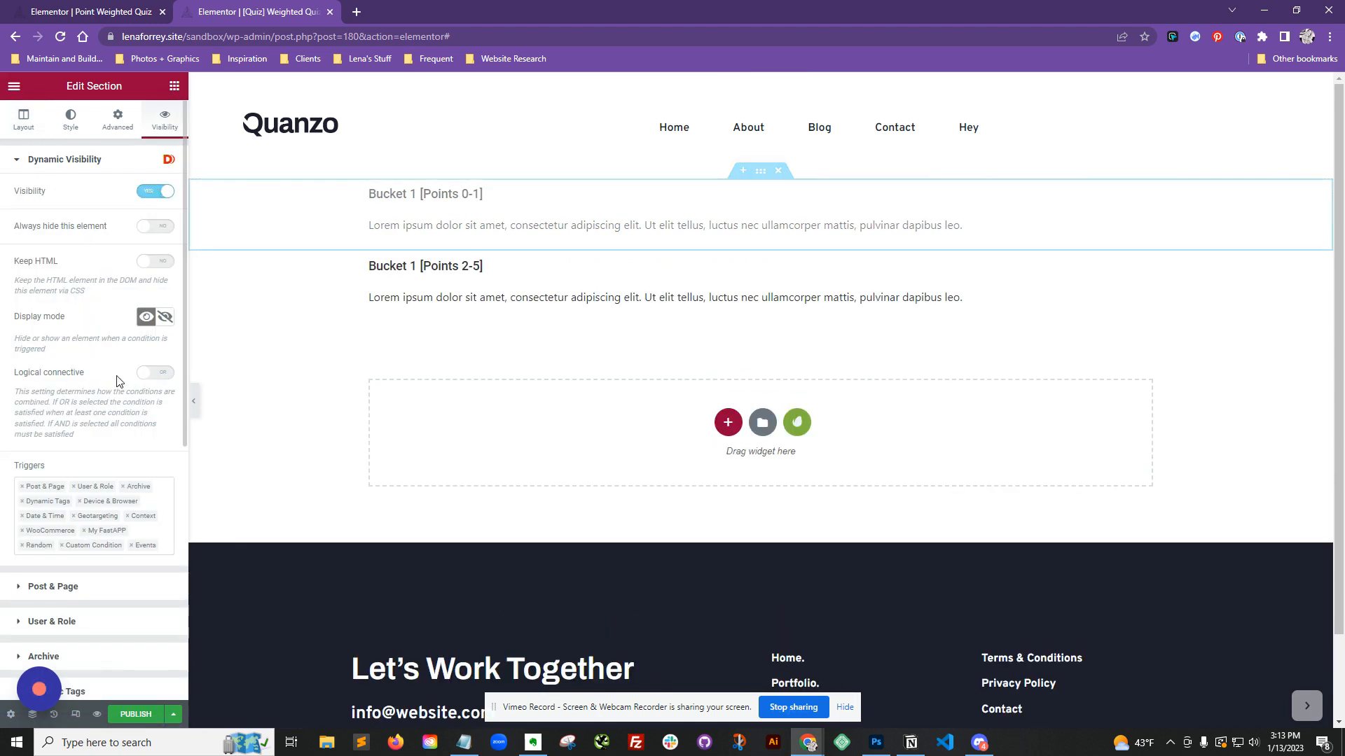
Step: Set the section's Dynamic Tags visibility condition to use the Token dynamic tag
scroll(117, 376, "down", 1)
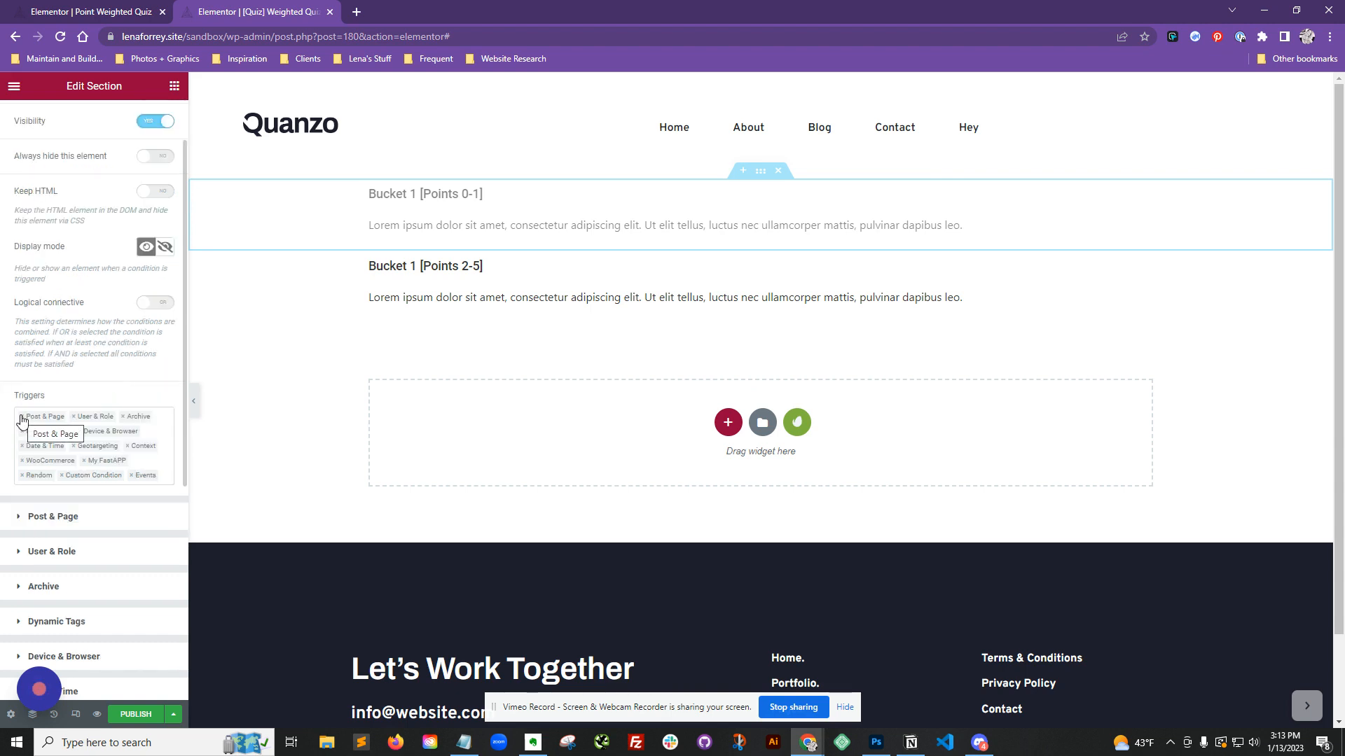
scroll(42, 413, "down", 3)
scroll(90, 399, "down", 2)
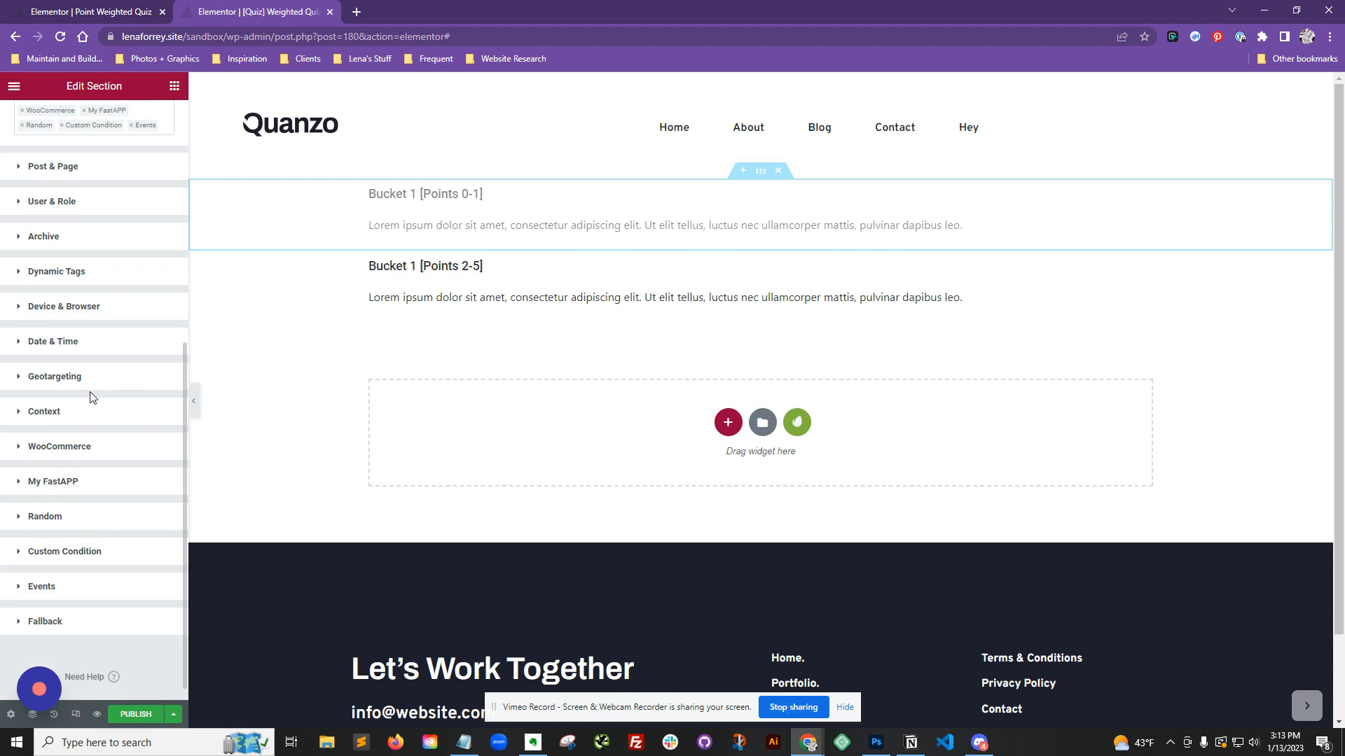
left_click(102, 271)
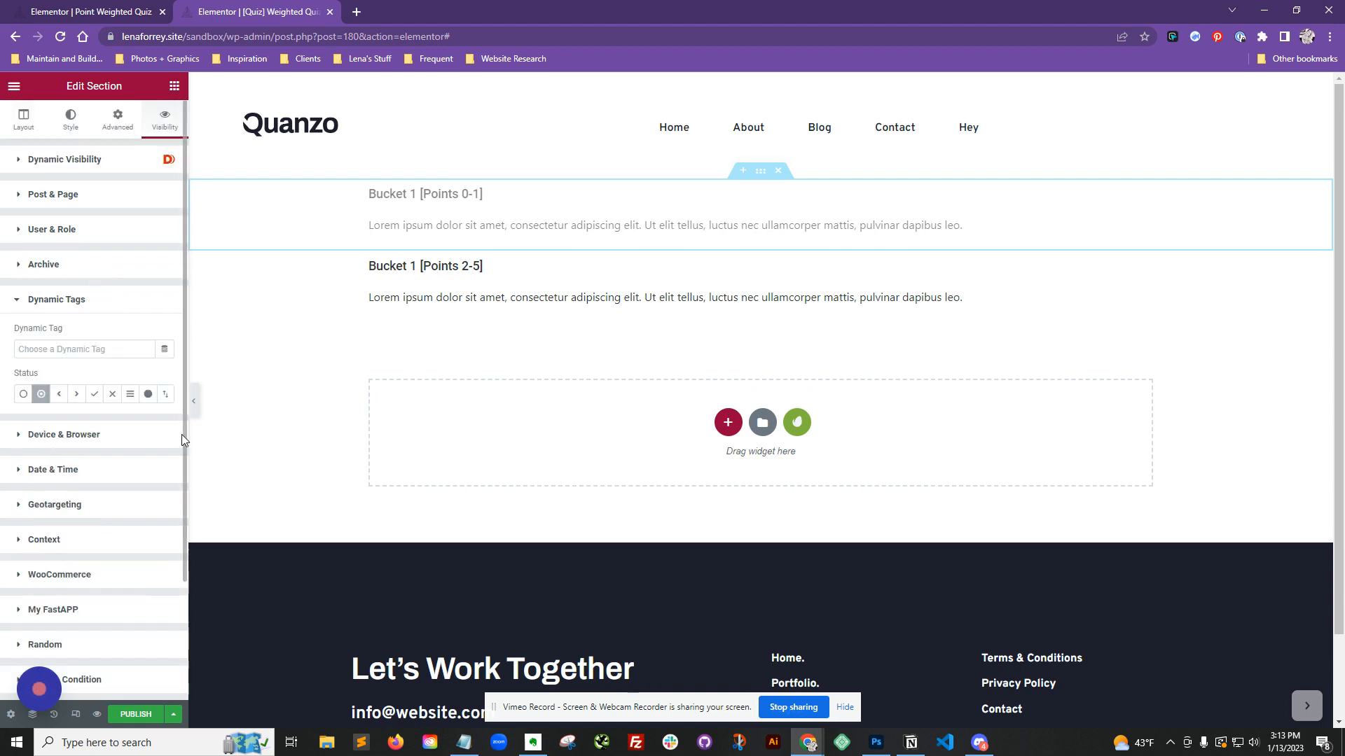
left_click(168, 350)
scroll(238, 459, "down", 10)
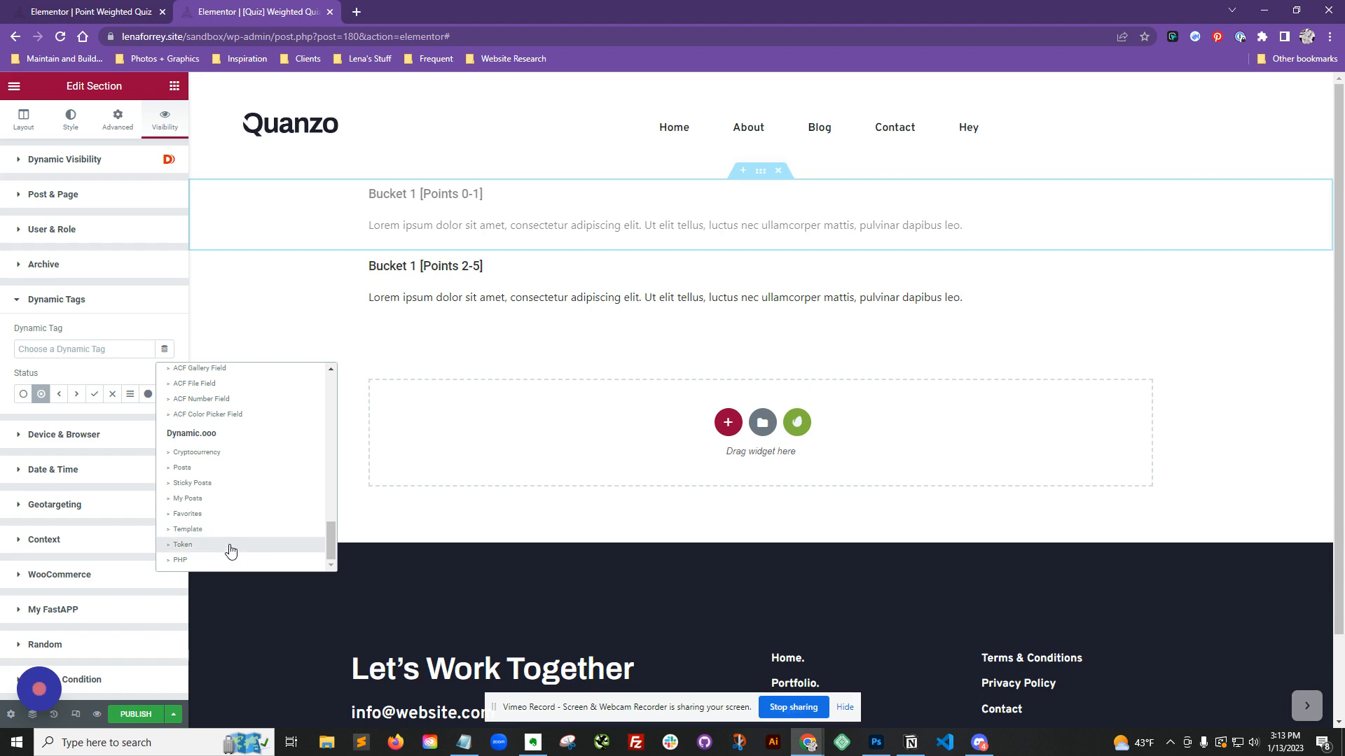
left_click(229, 544)
left_click(105, 350)
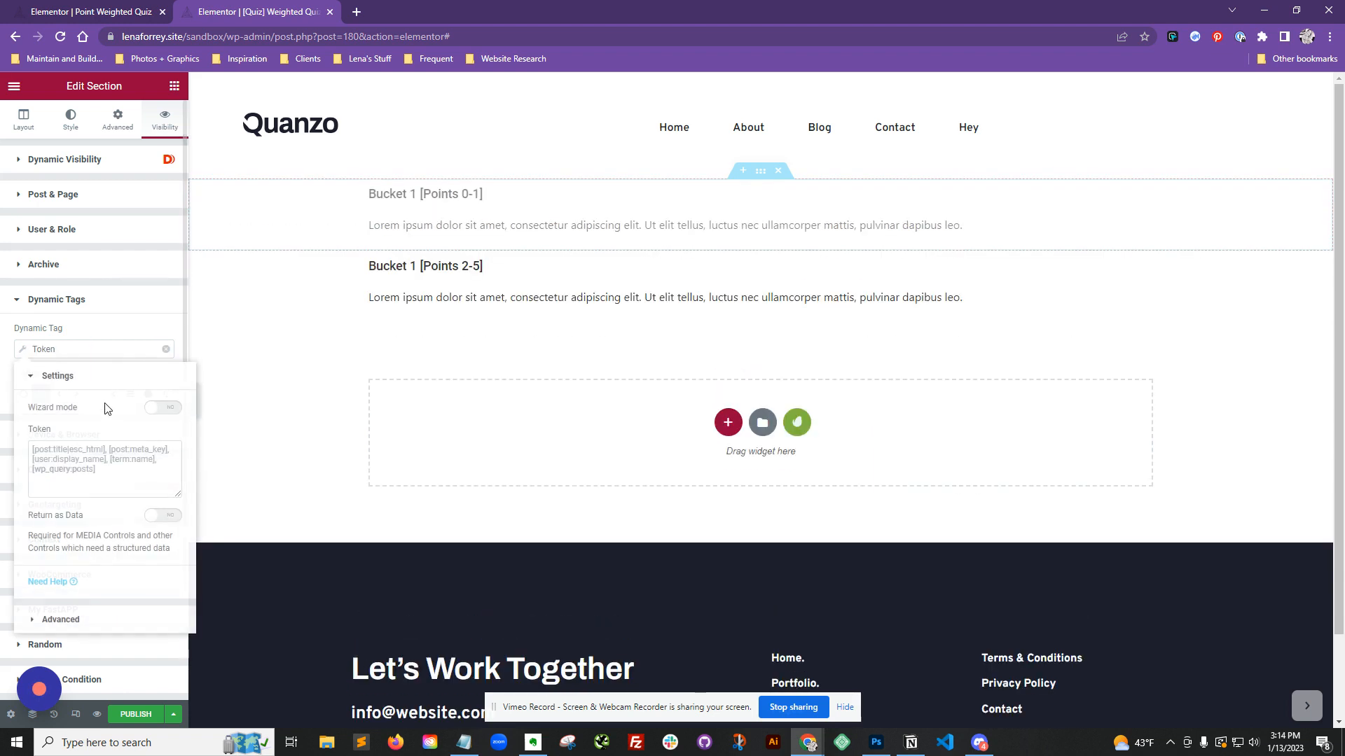
Step: Enter [form:b1] as the Token value for the visibility condition
left_click(98, 457)
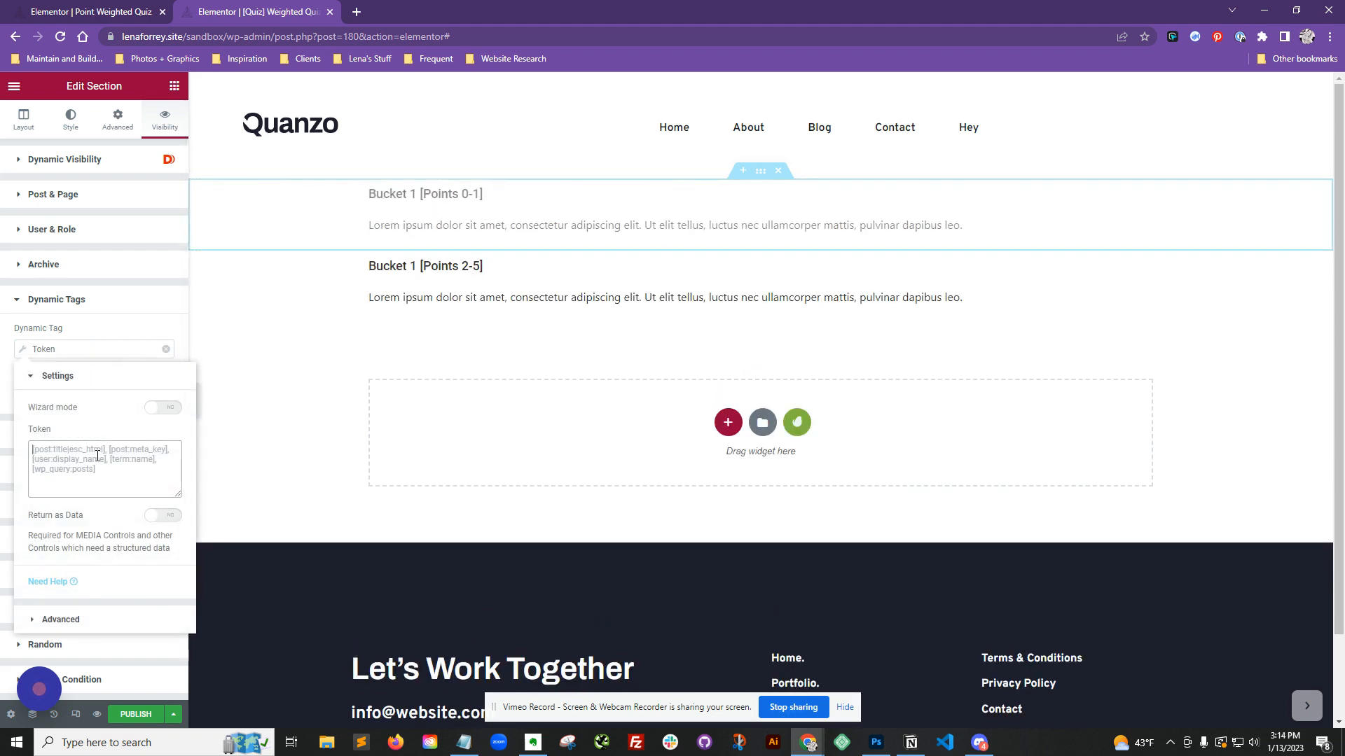
type("[")
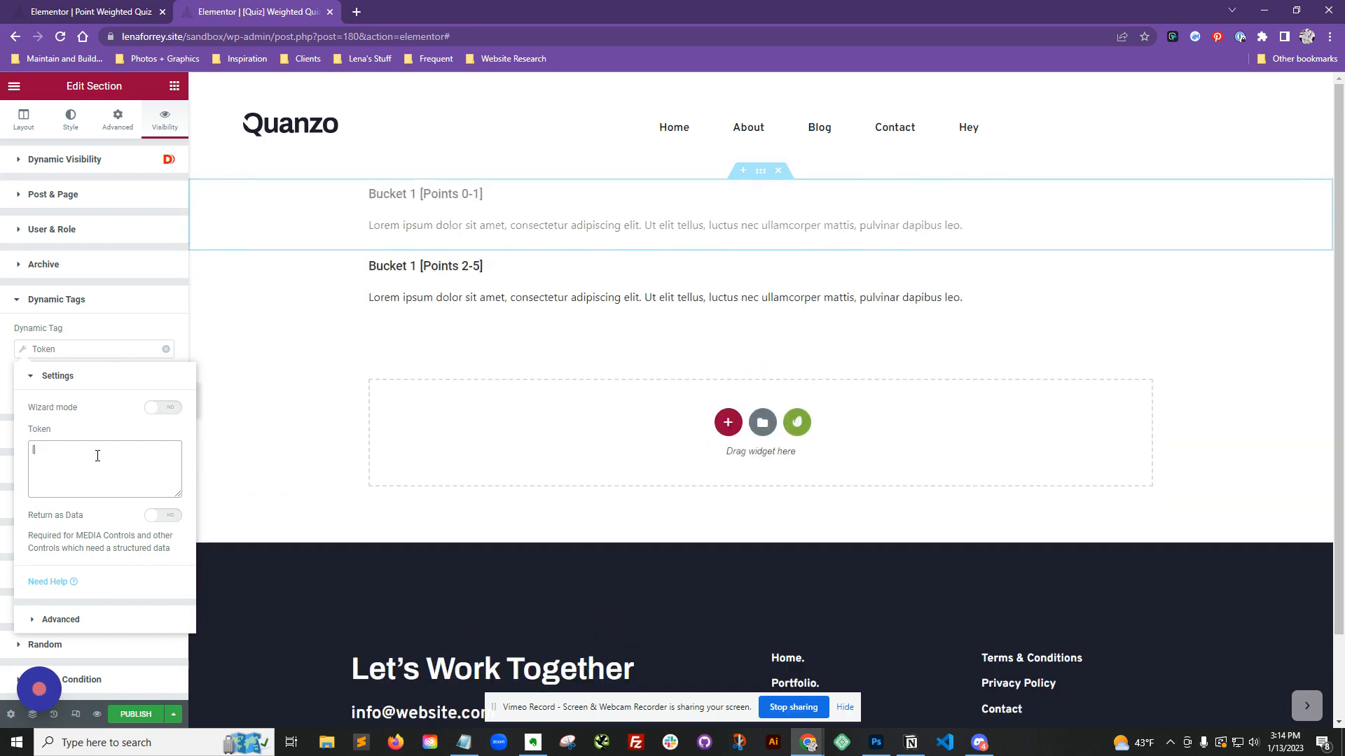
type("form:")
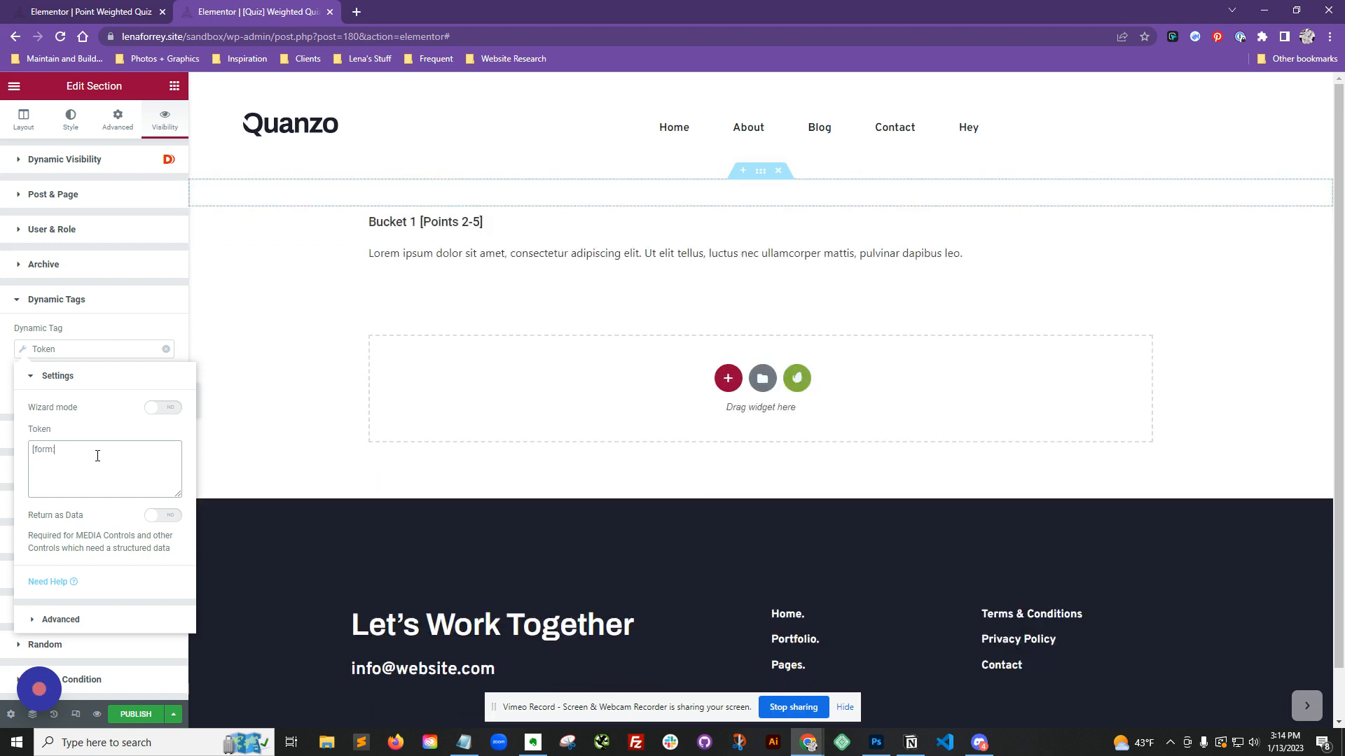
type("b1")
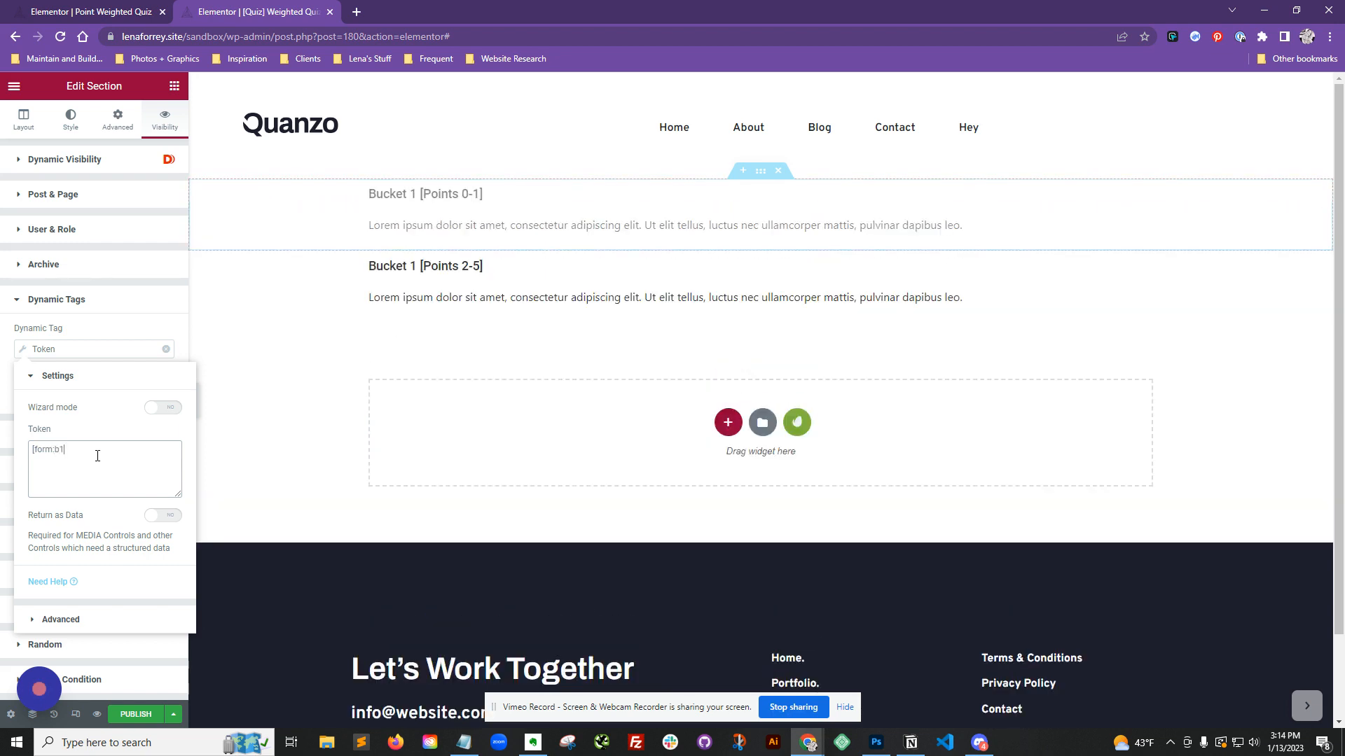
type("_total")
Step: In the quiz form, set the Bucket 1 field's ID to b1_total
left_click(92, 15)
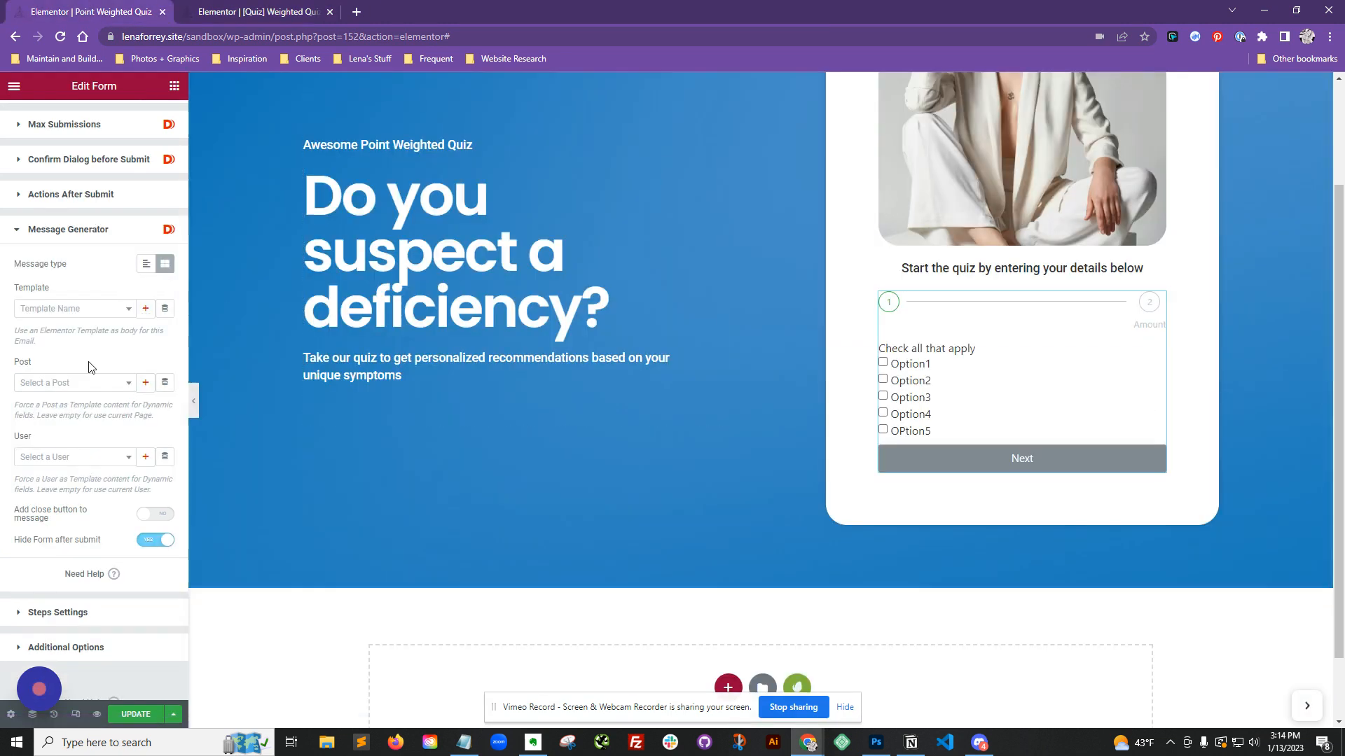
scroll(91, 367, "up", 2)
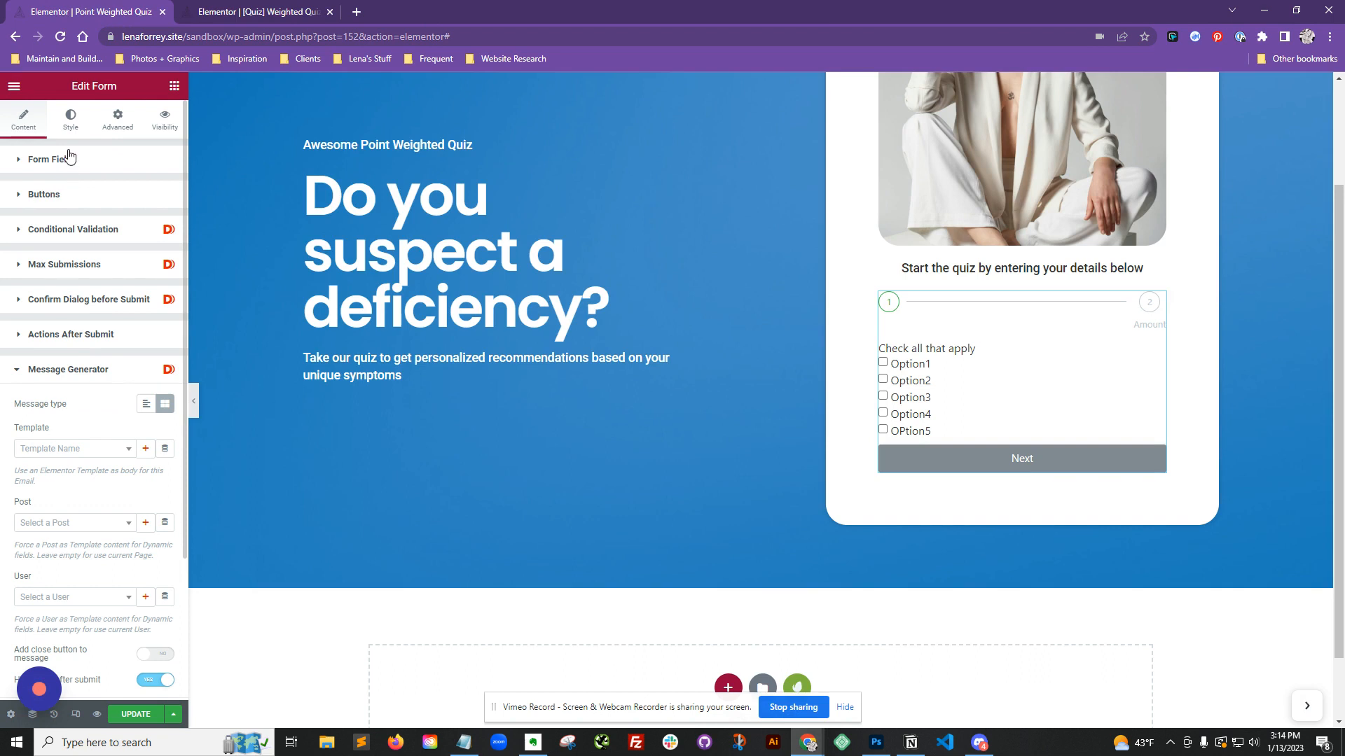
left_click(55, 168)
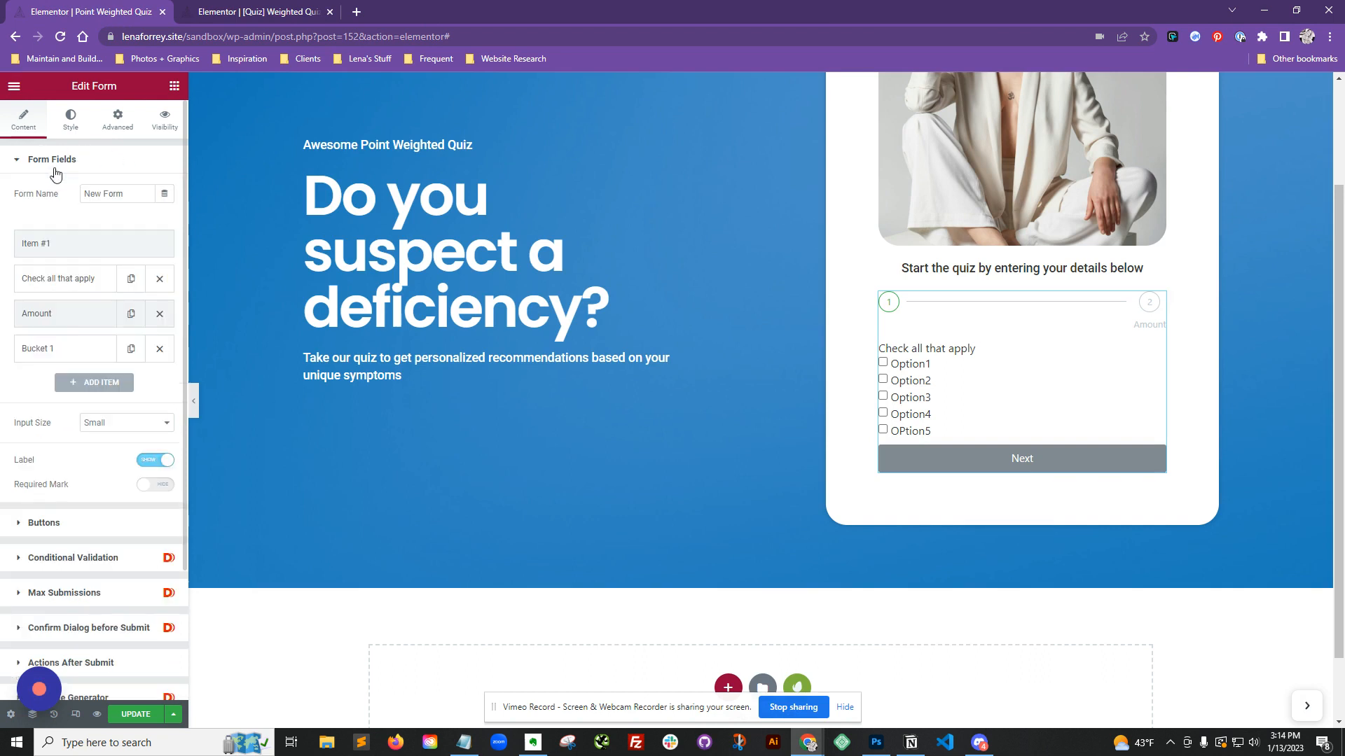
left_click(71, 358)
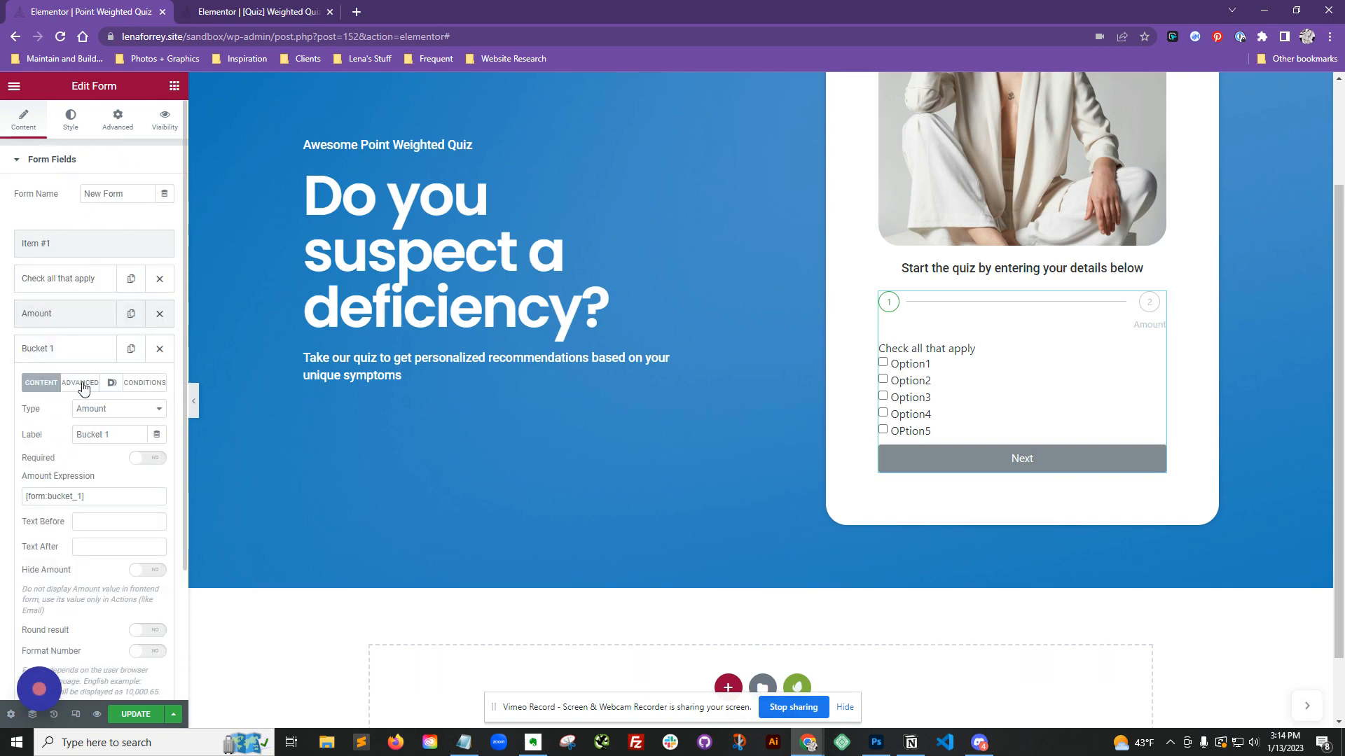
left_click(79, 382)
left_click_drag(133, 408, 60, 407)
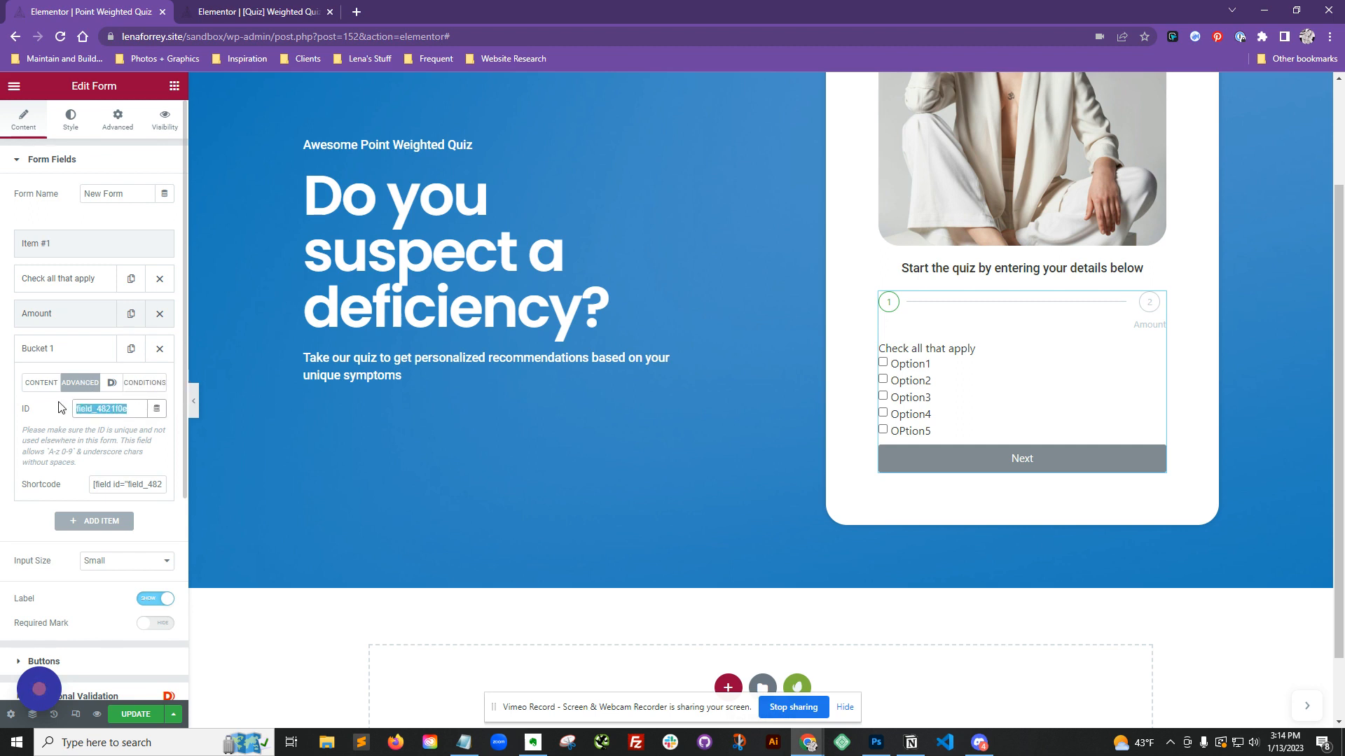
type("b1_total")
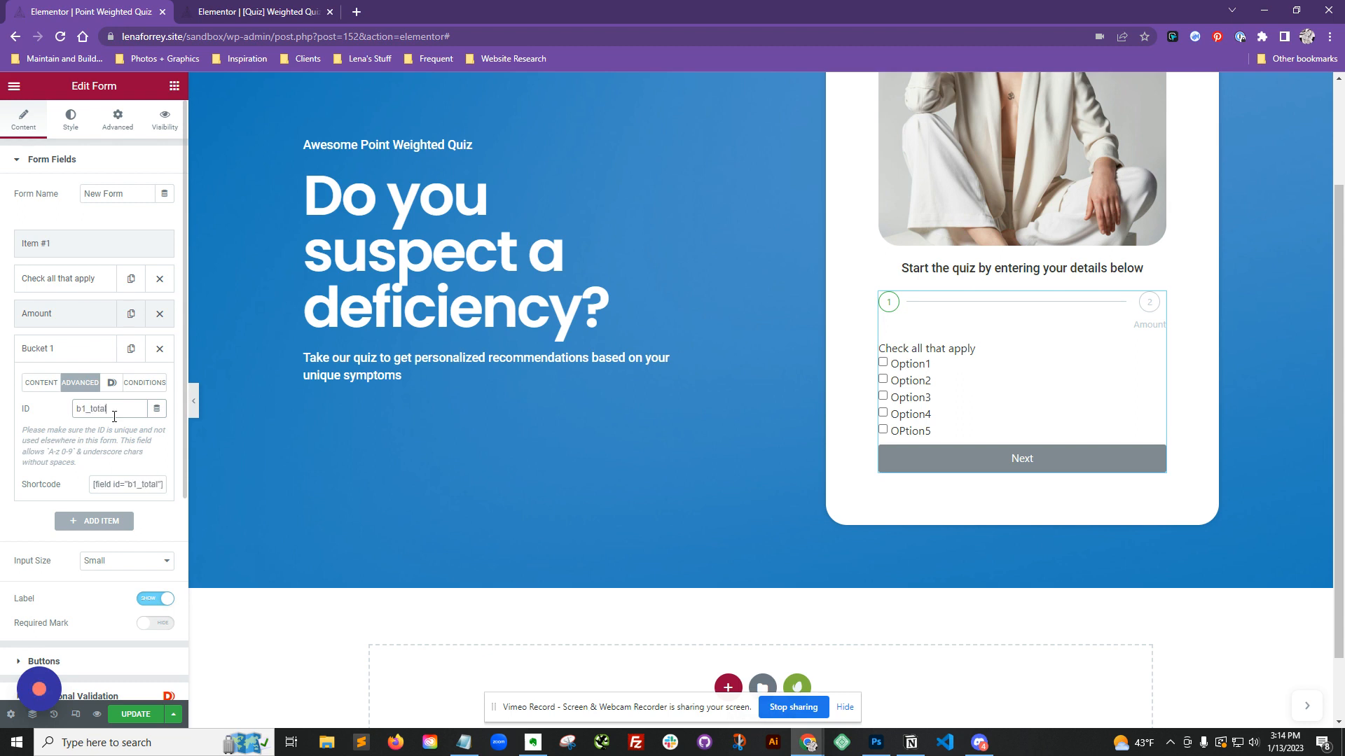
Step: Set the Points 0-1 section's visibility condition status to Less than with value 1.1
left_click(191, 5)
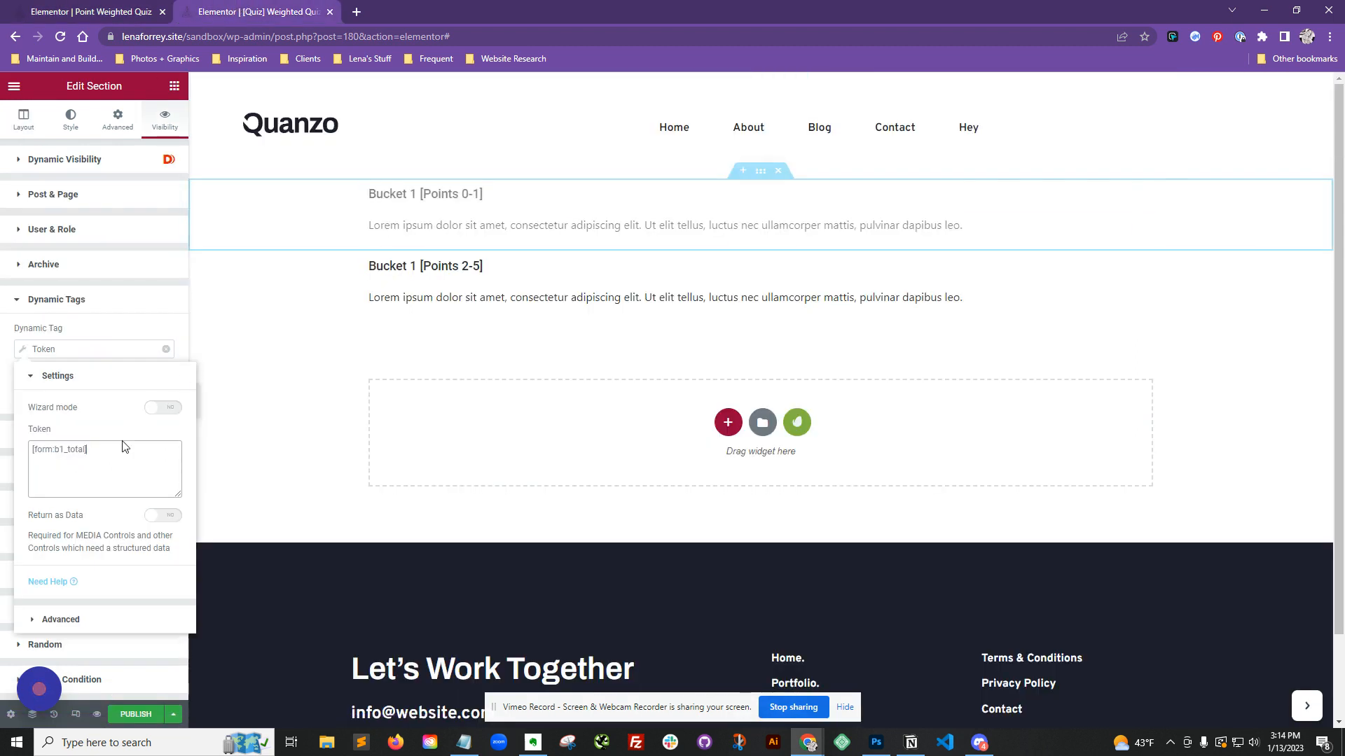
left_click(122, 334)
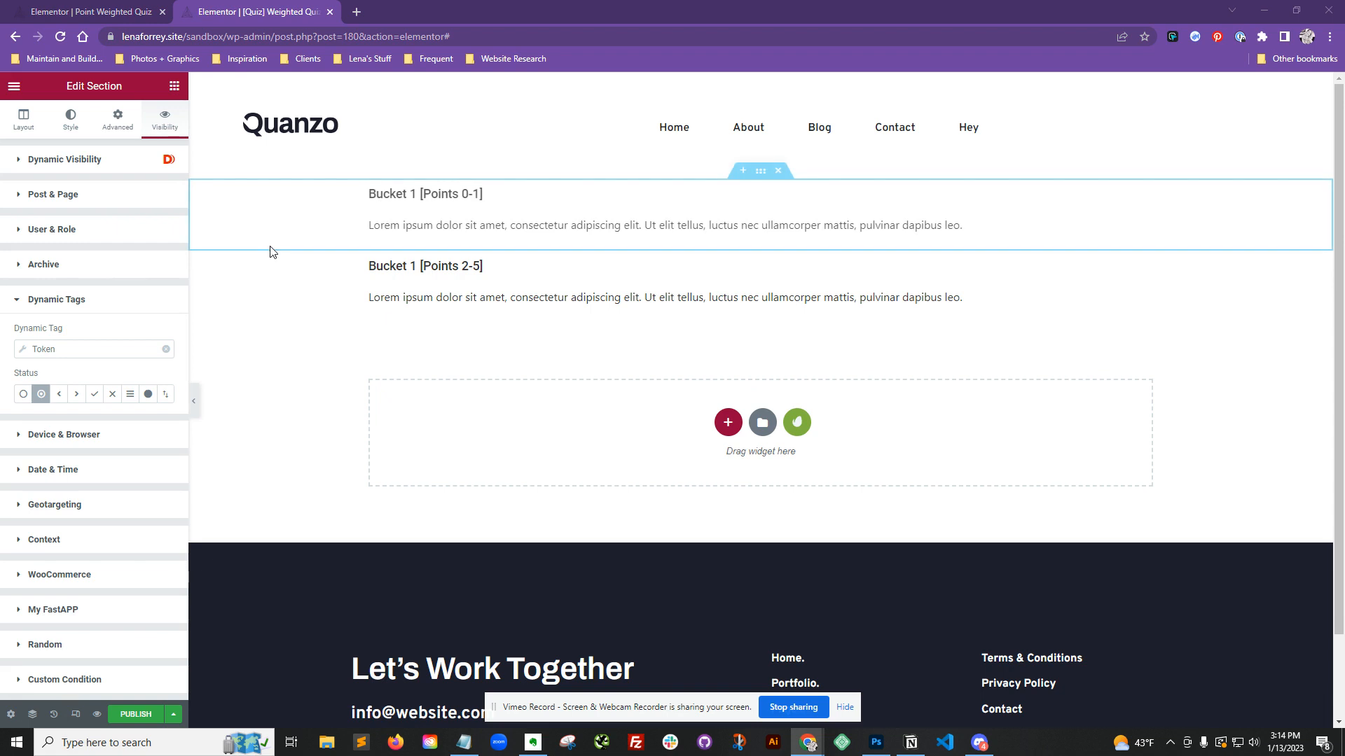
left_click(58, 395)
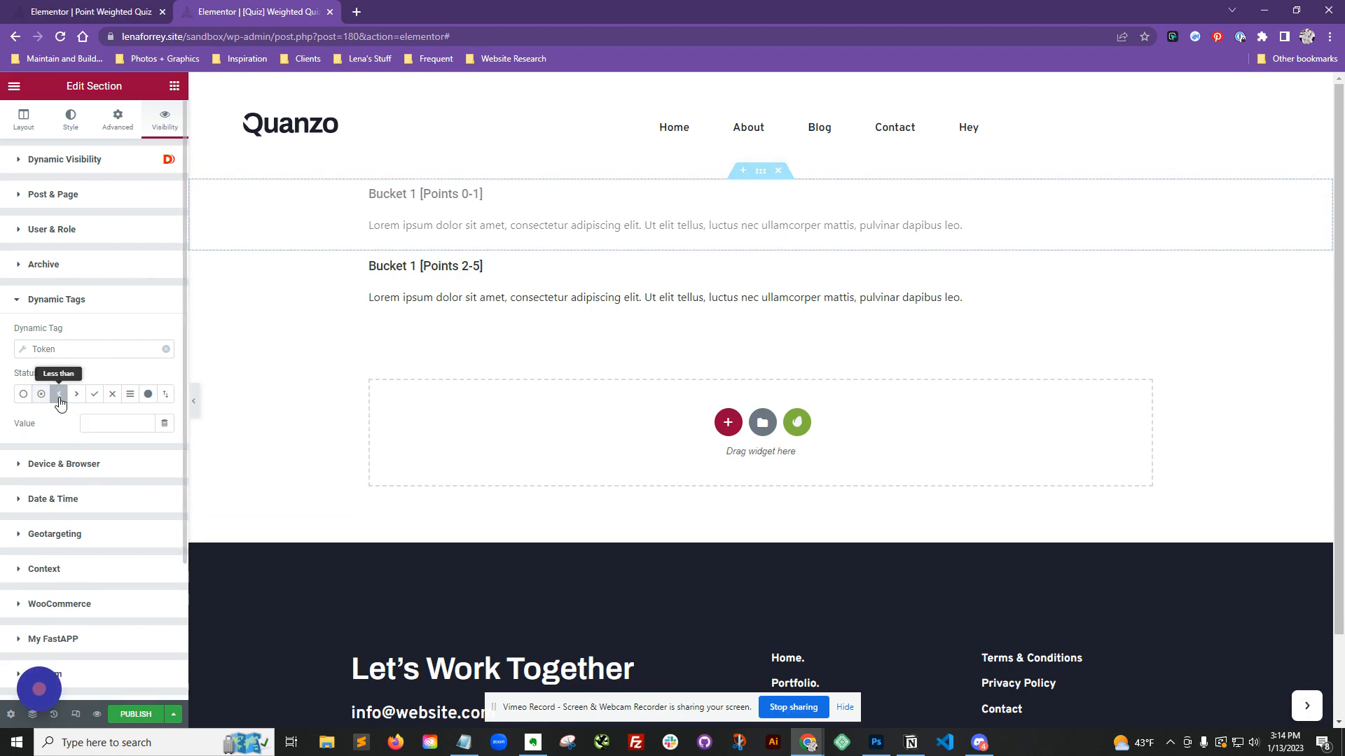
left_click(118, 425)
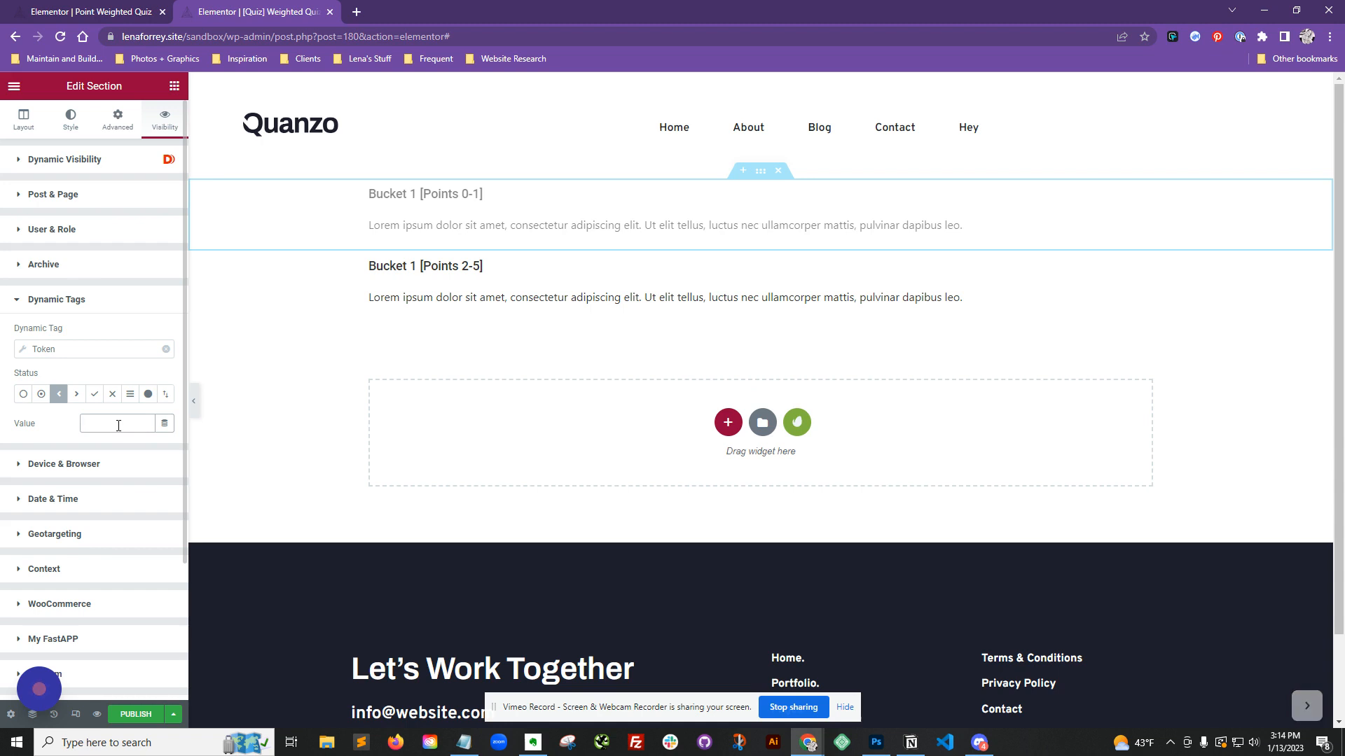
type("1.1")
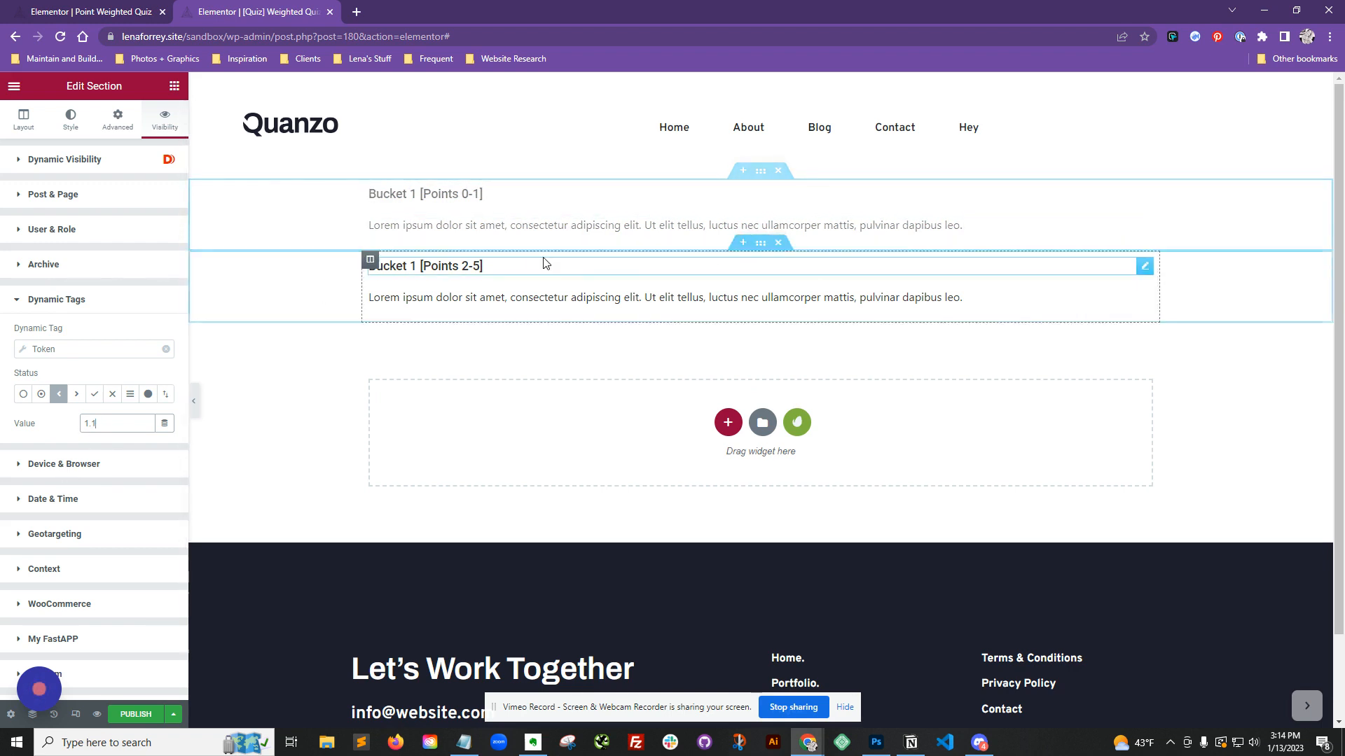
Step: Copy the [form:b1_total] token expression from the Token settings
left_click(123, 349)
left_click(98, 460)
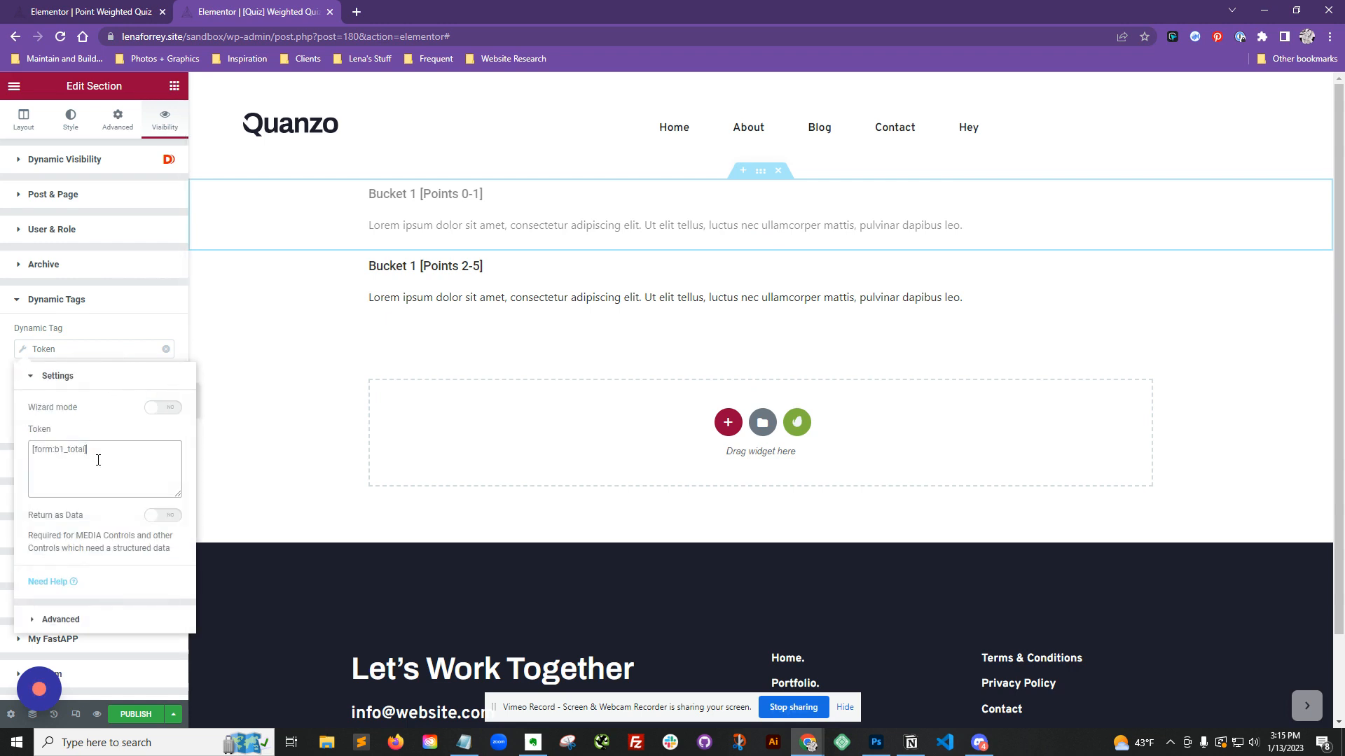
key("ctrl+a")
key("ctrl+c")
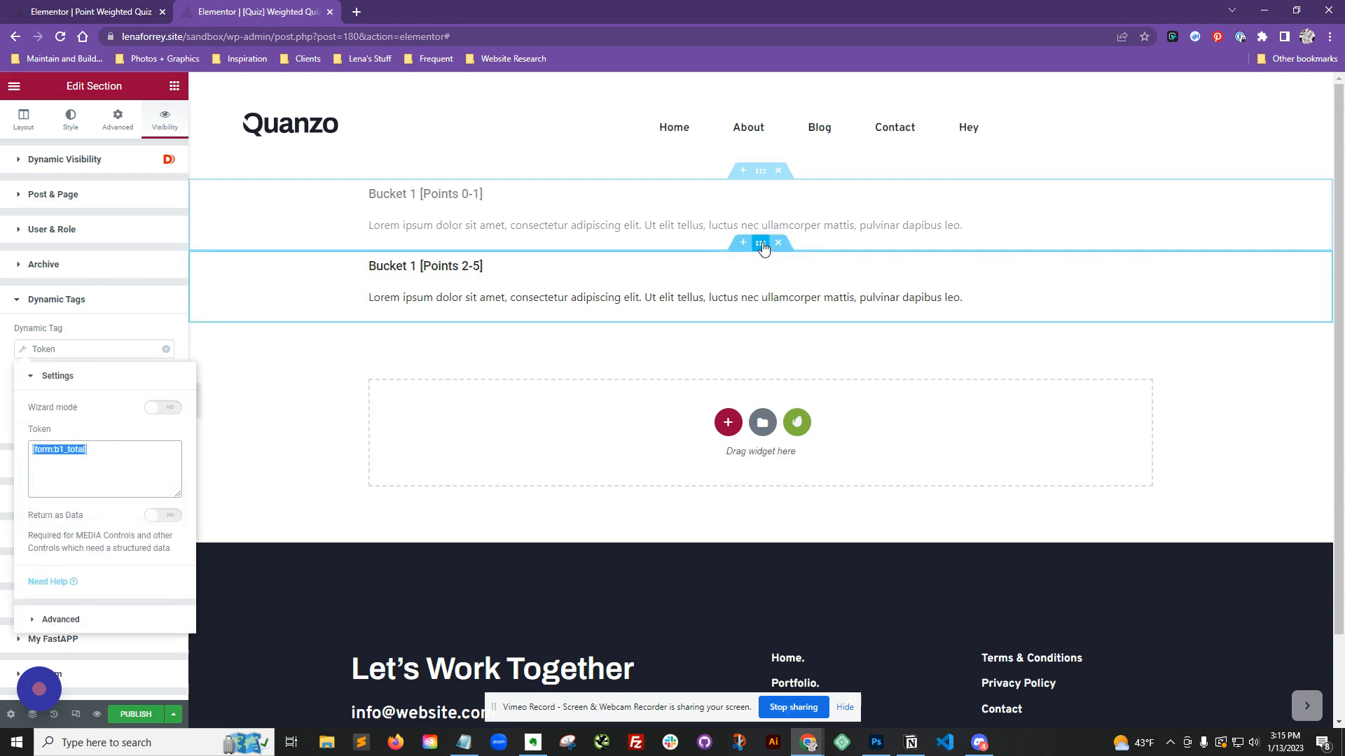
Step: Select the Points 2-5 section and turn on its Dynamic Visibility
left_click(760, 245)
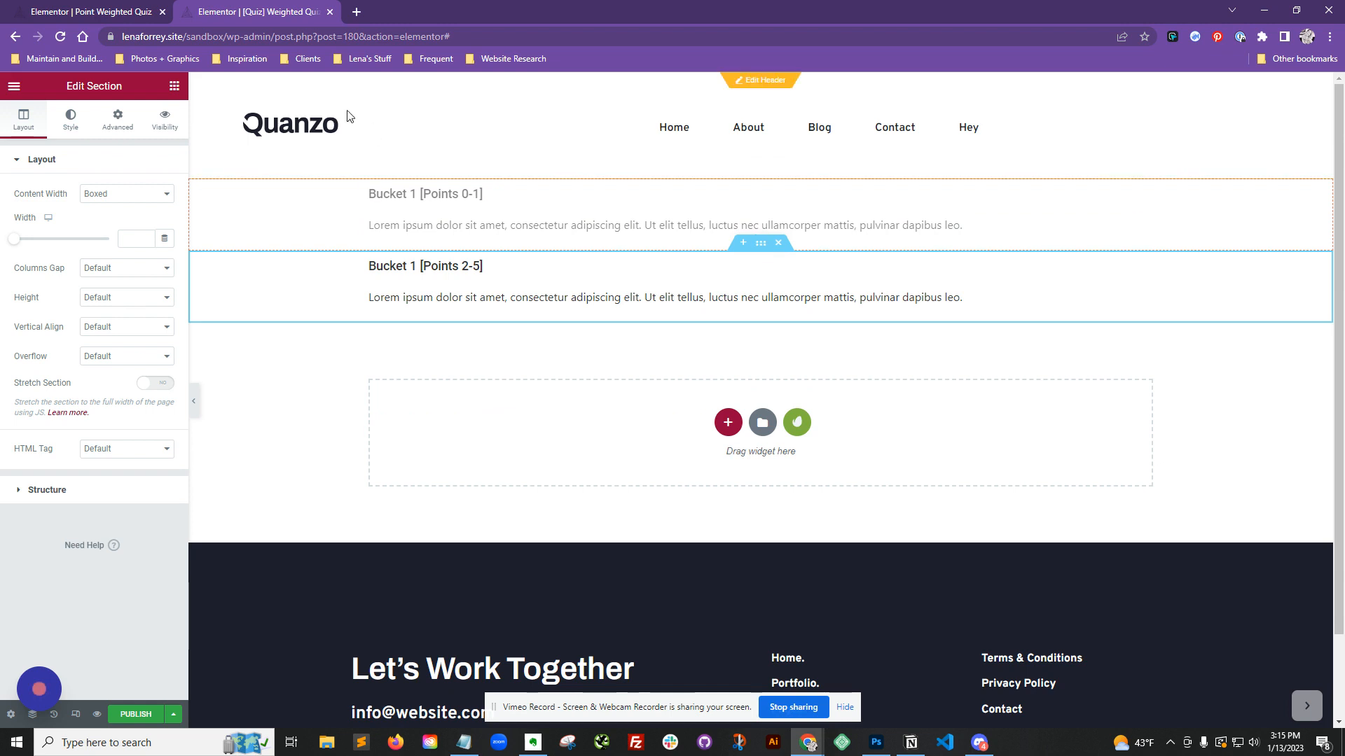
left_click(165, 120)
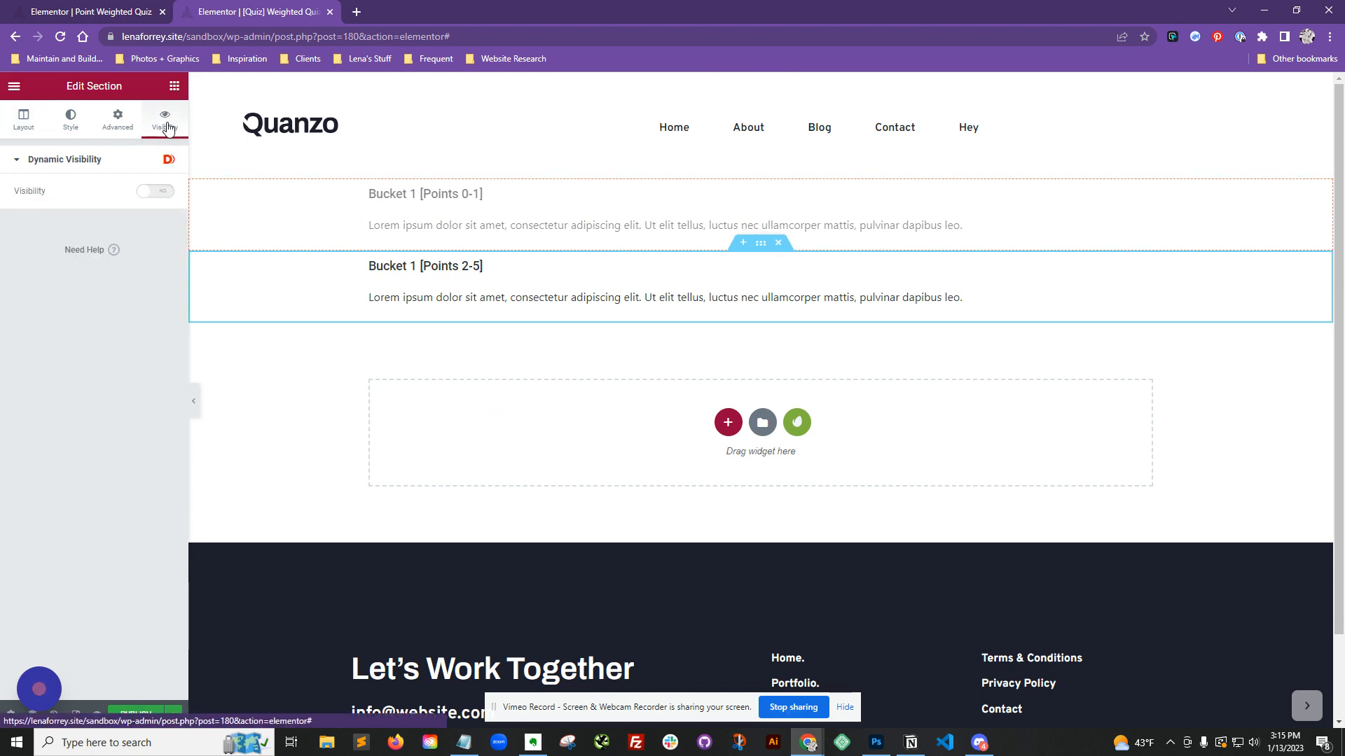
left_click(155, 191)
Step: Set the Points 2-5 section's Dynamic Tags visibility condition to use the Token dynamic tag
scroll(98, 406, "down", 5)
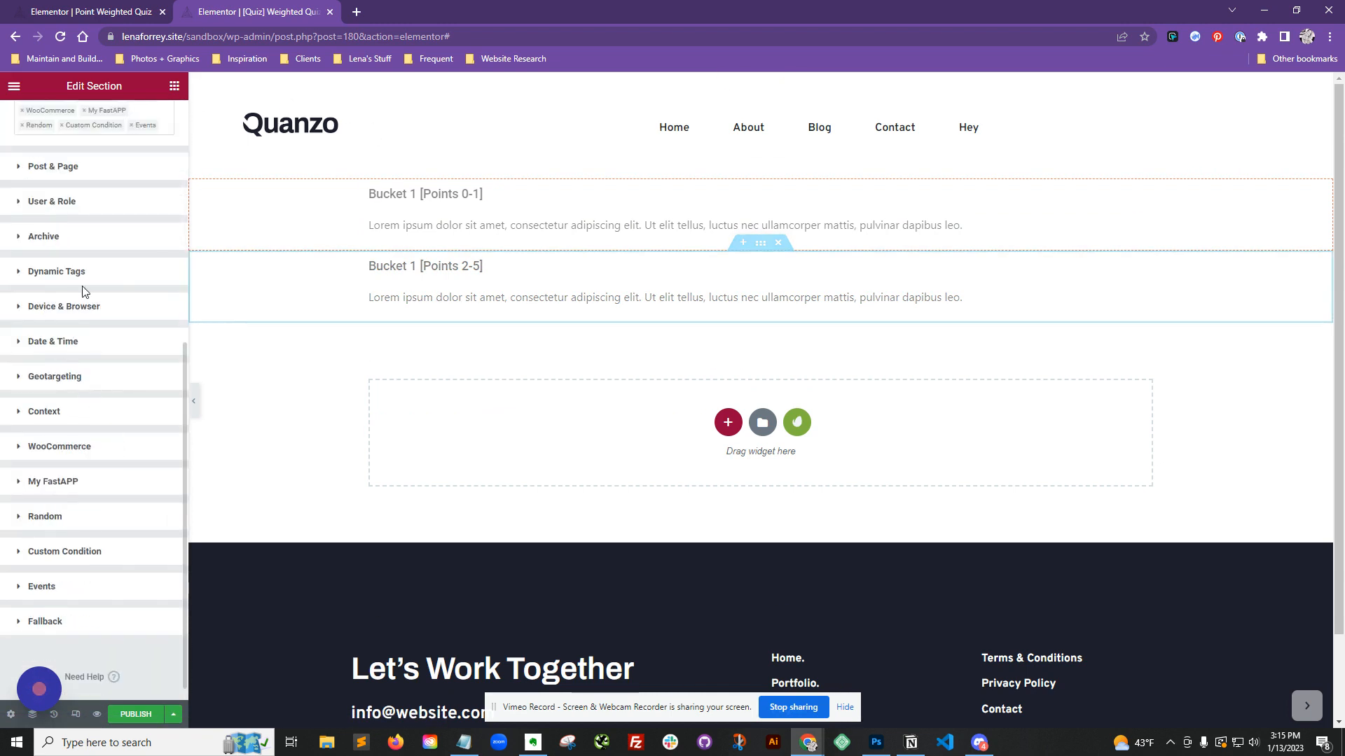
left_click(70, 272)
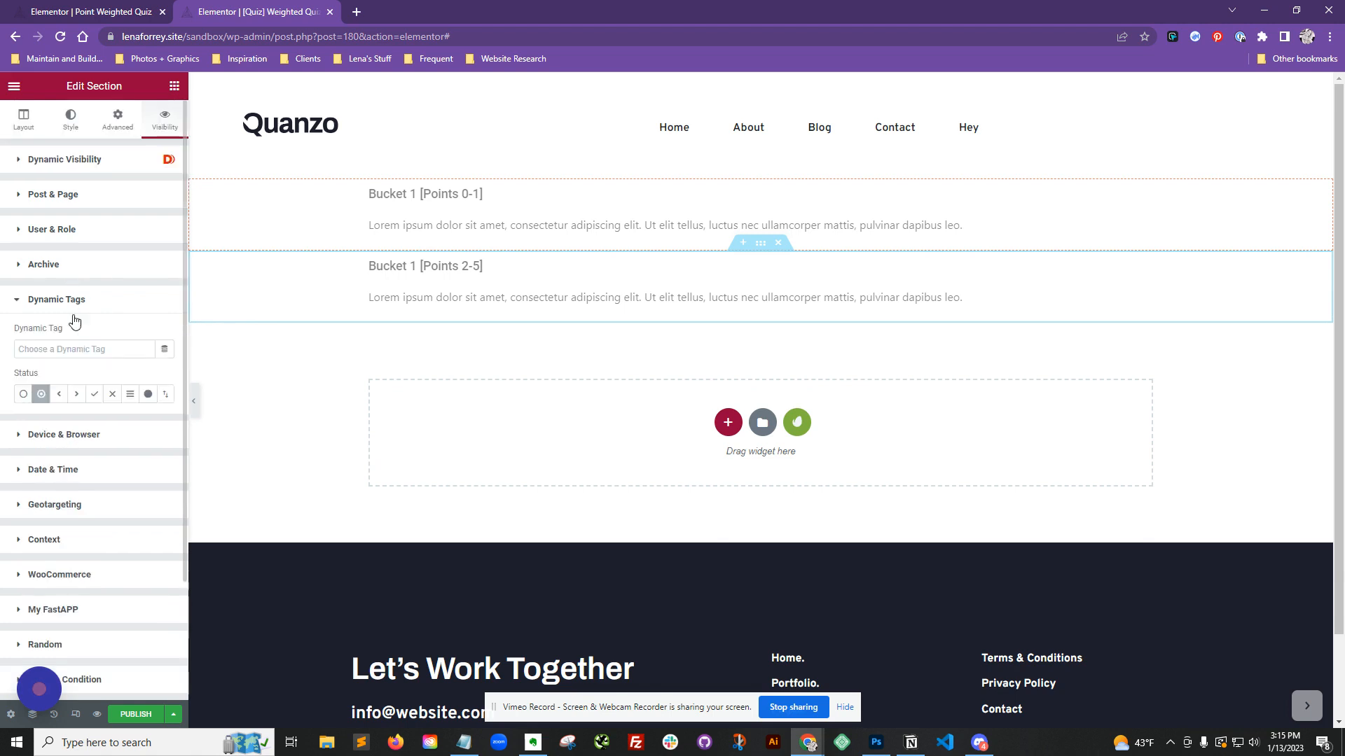
left_click(164, 349)
scroll(243, 475, "down", 3)
scroll(242, 484, "down", 5)
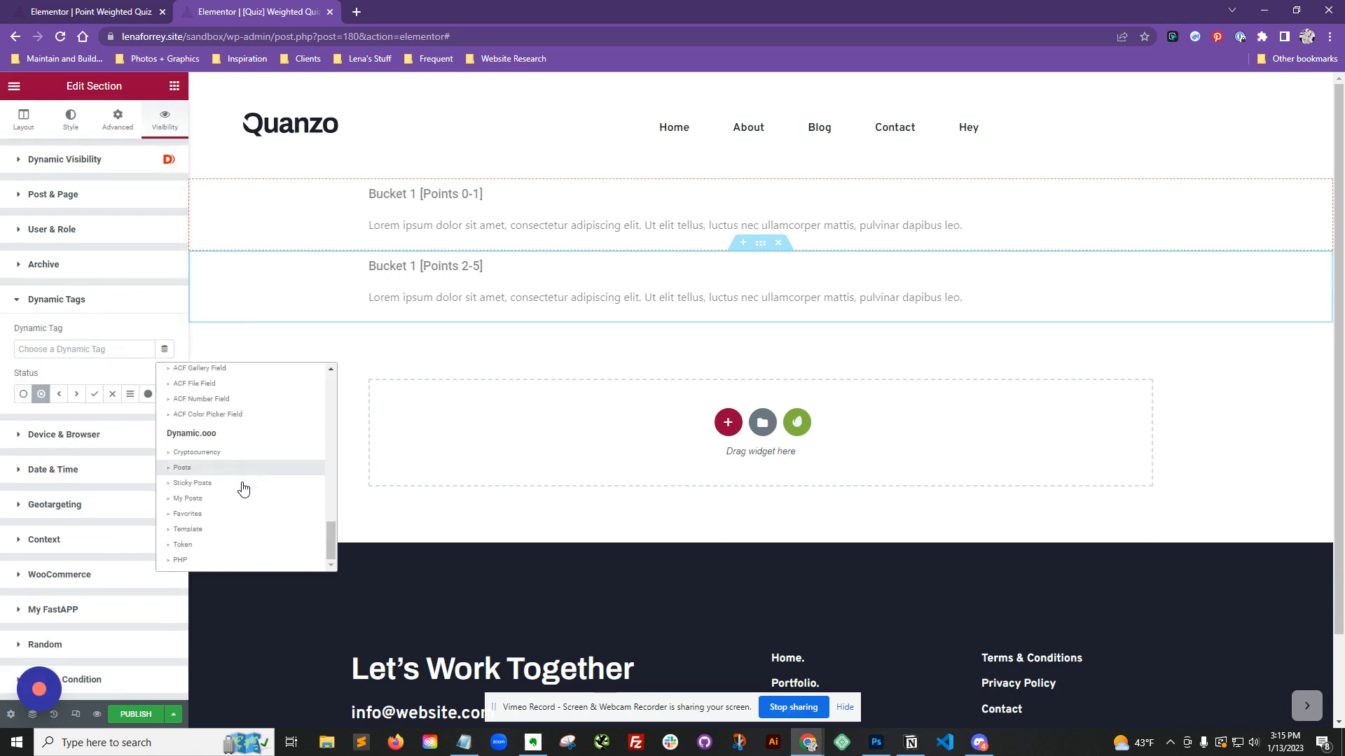
left_click(235, 546)
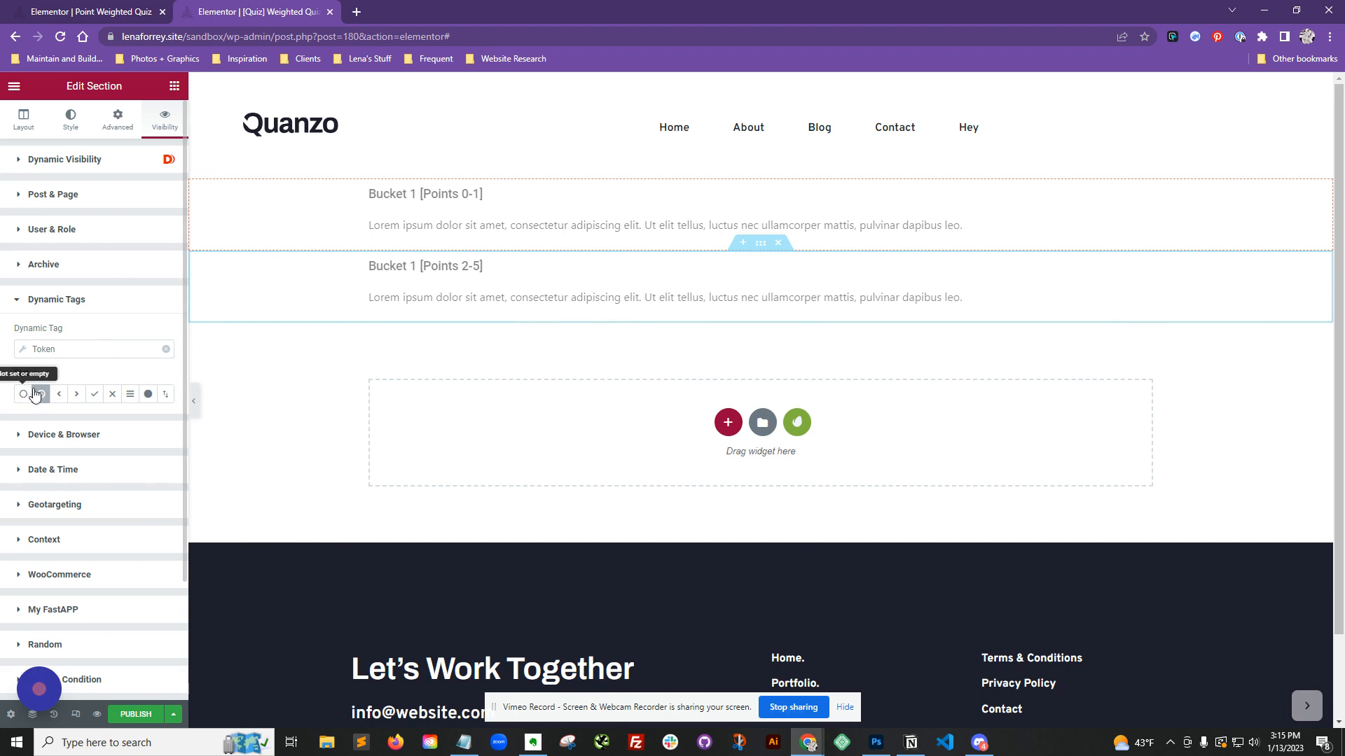
Step: Set the condition status to Greater than with value 1.1
left_click(77, 396)
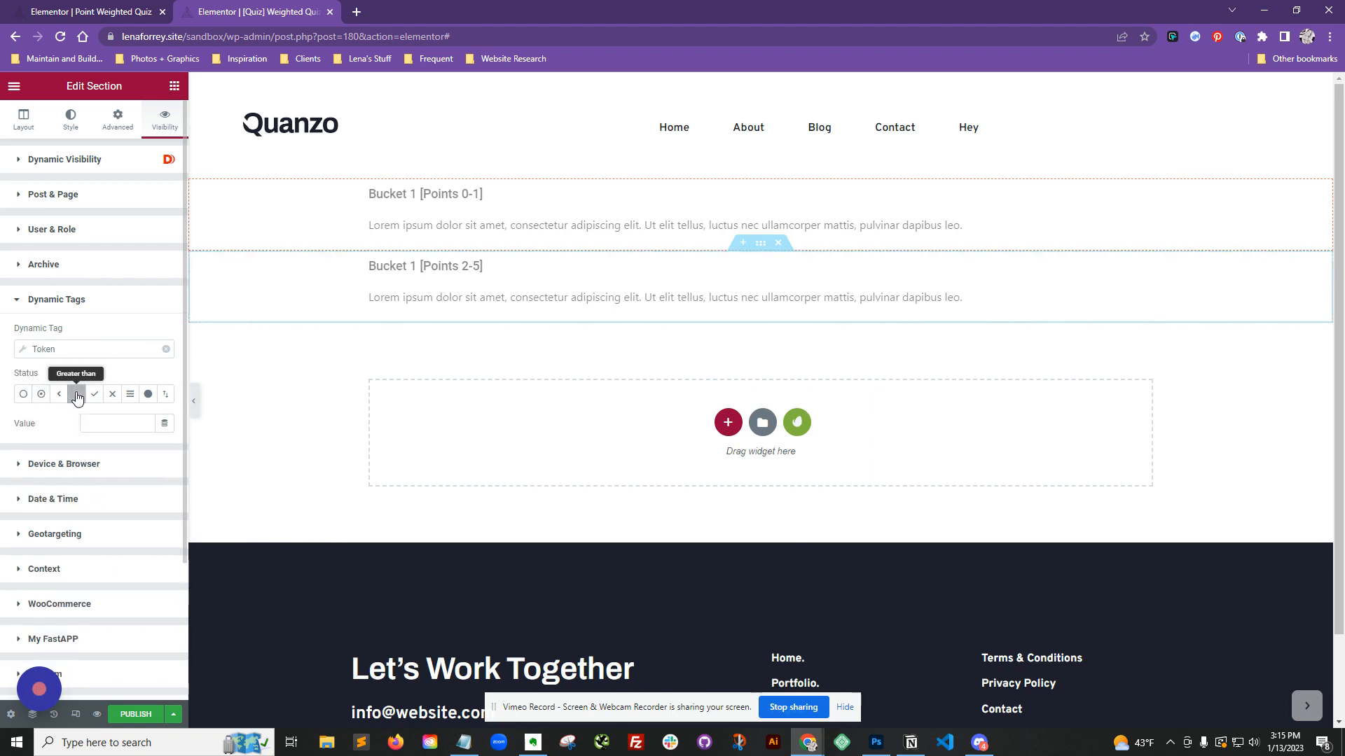
left_click(105, 421)
type("[form_01_total]")
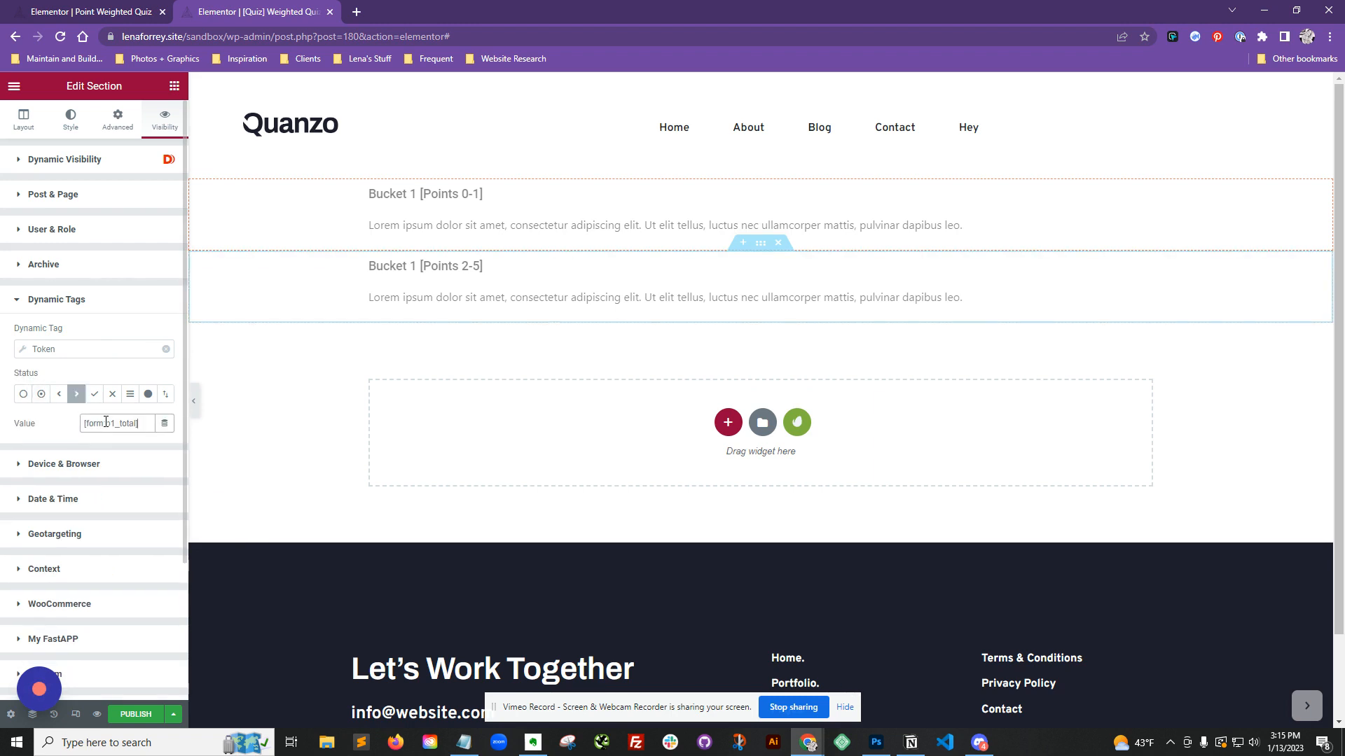
triple_click(148, 427)
type("1.1")
Step: Paste [form:b1_total] as the Token value for the Points 2-5 condition
left_click(77, 350)
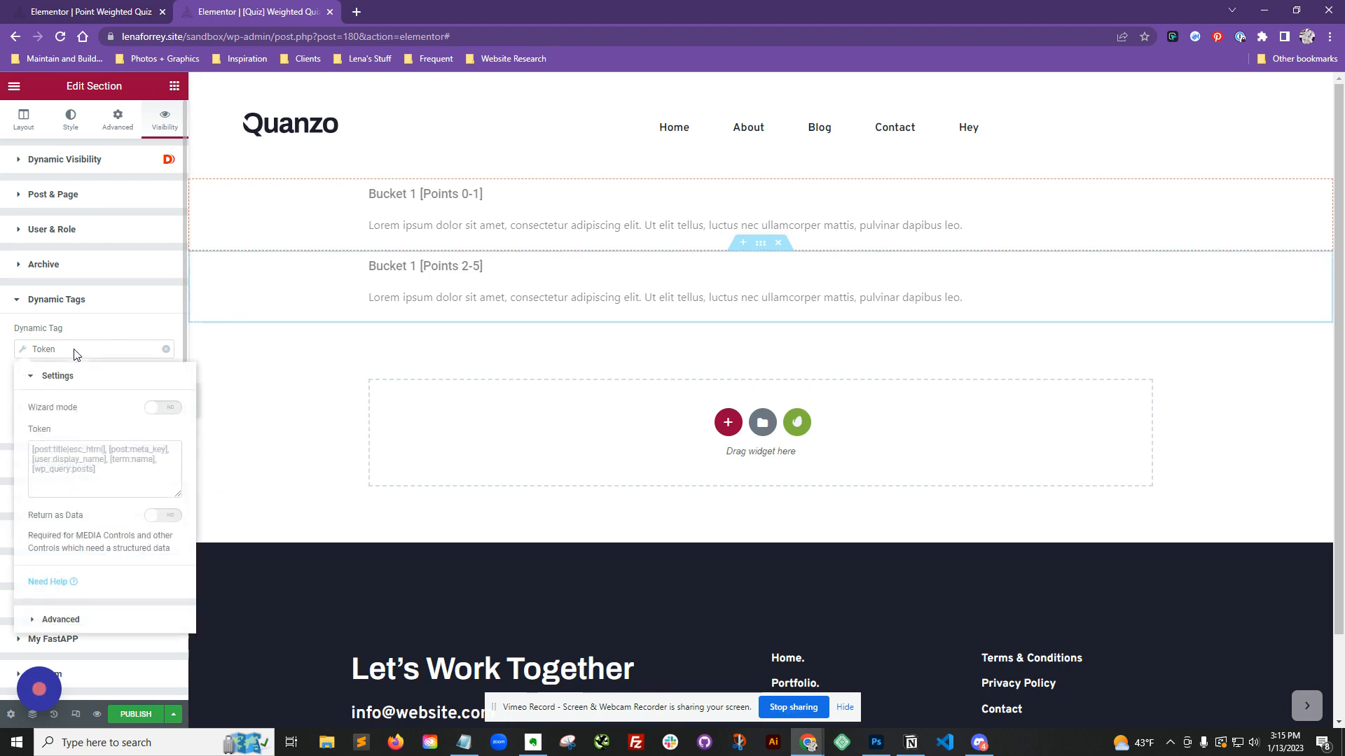
left_click(84, 465)
key("ctrl+v")
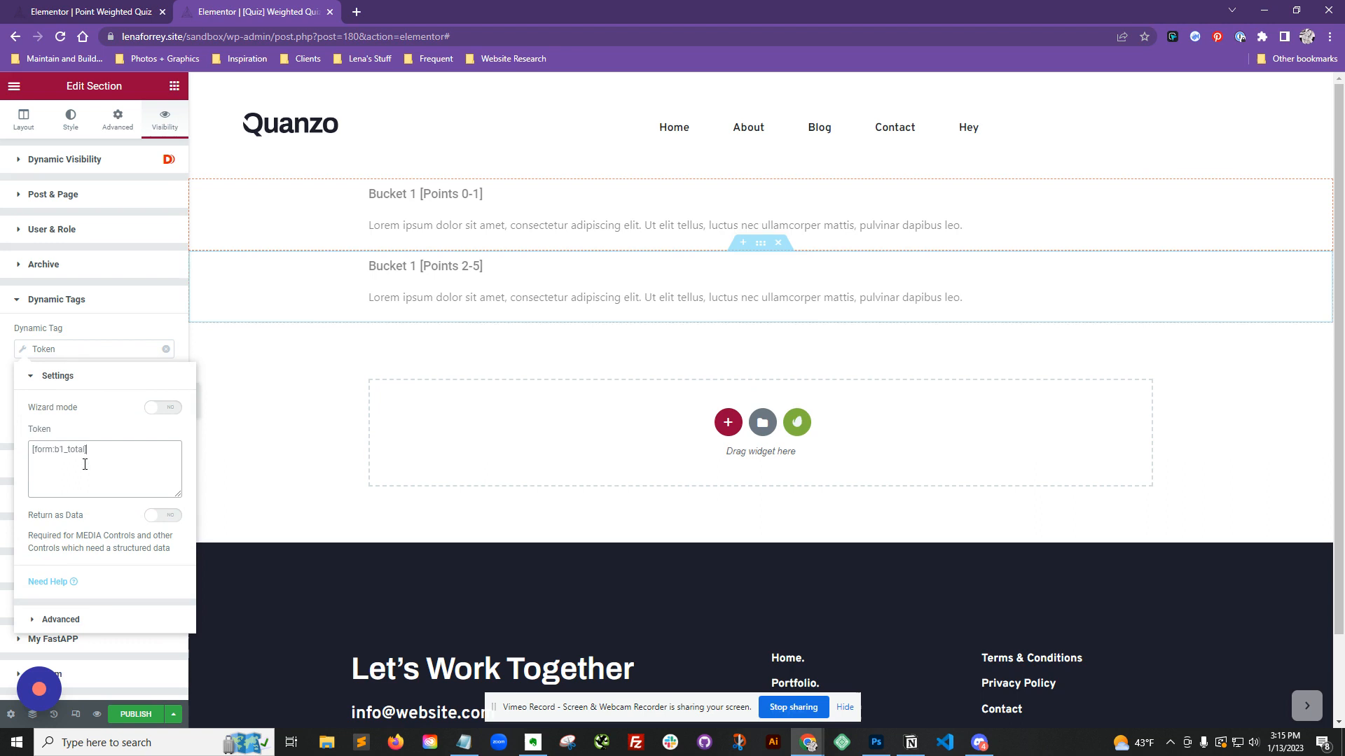
left_click_drag(104, 453, 19, 456)
left_click(108, 328)
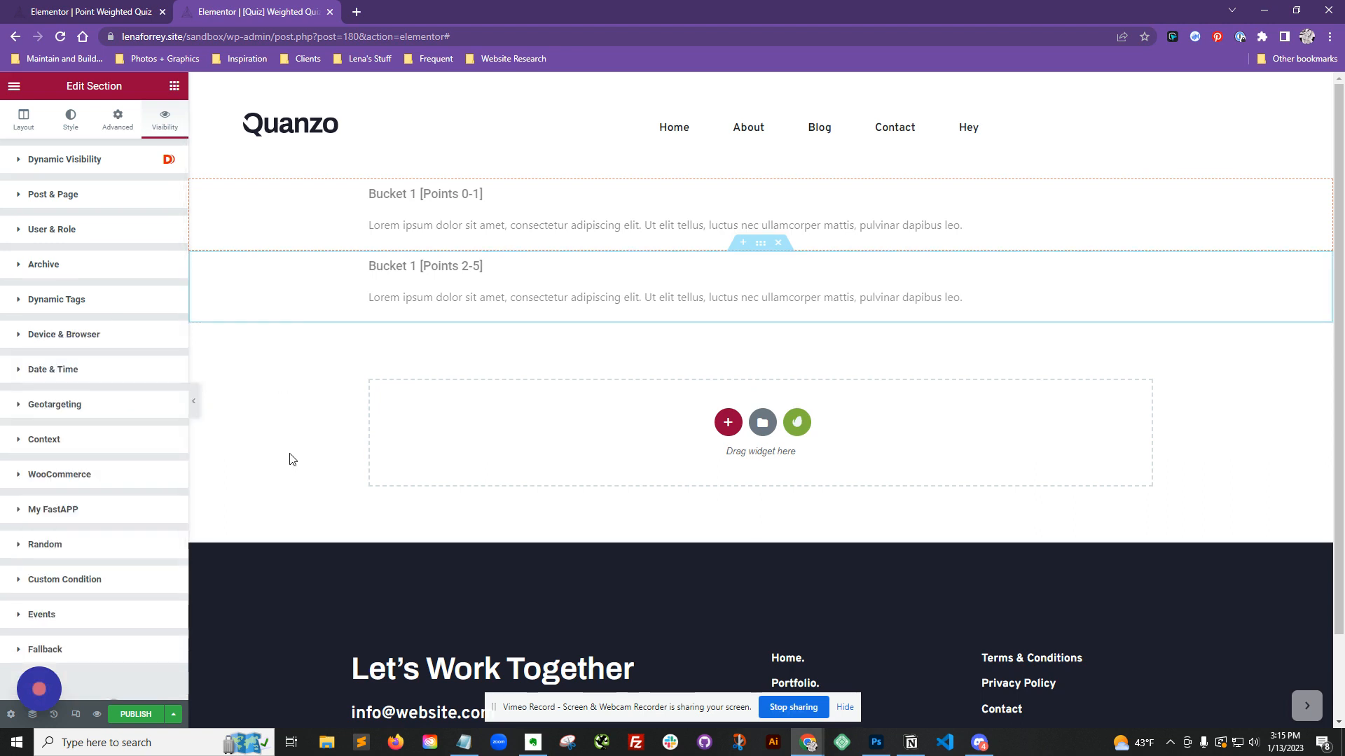
Step: Publish the result template and save it
left_click(133, 714)
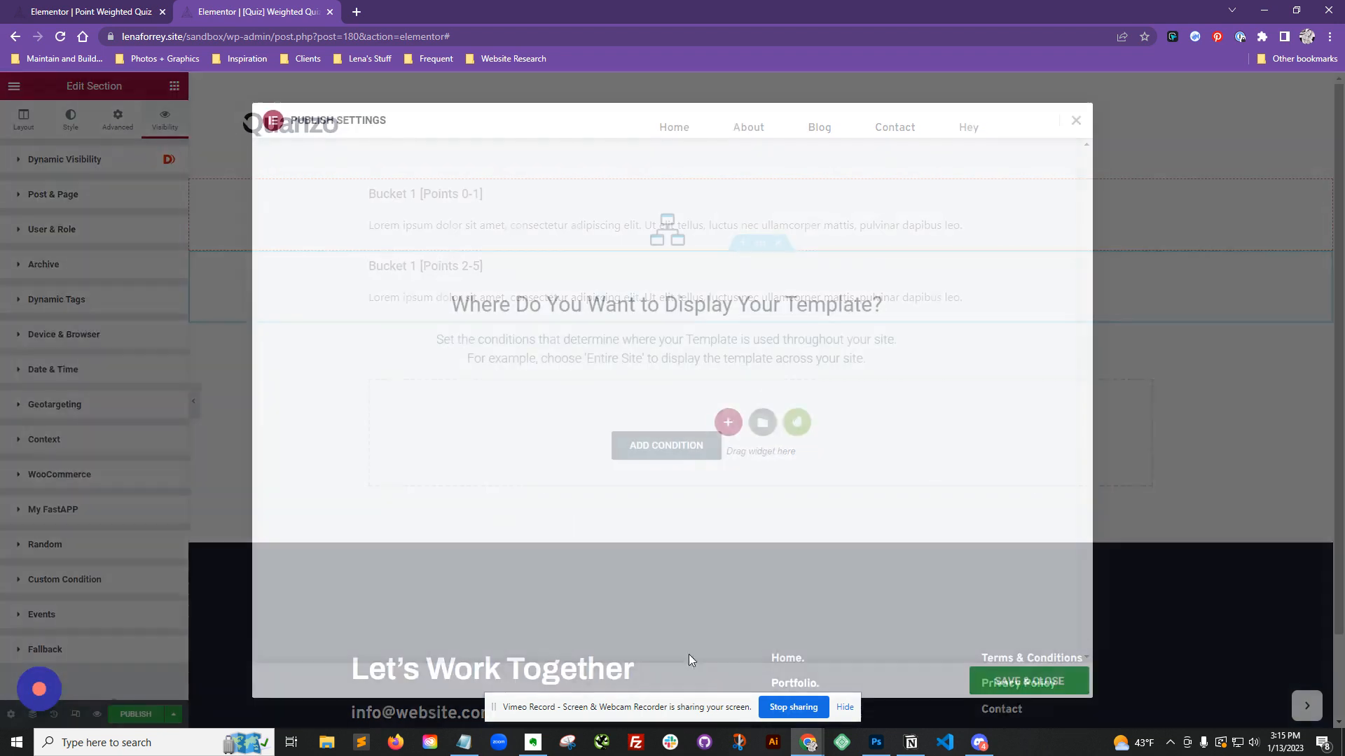
left_click(1028, 681)
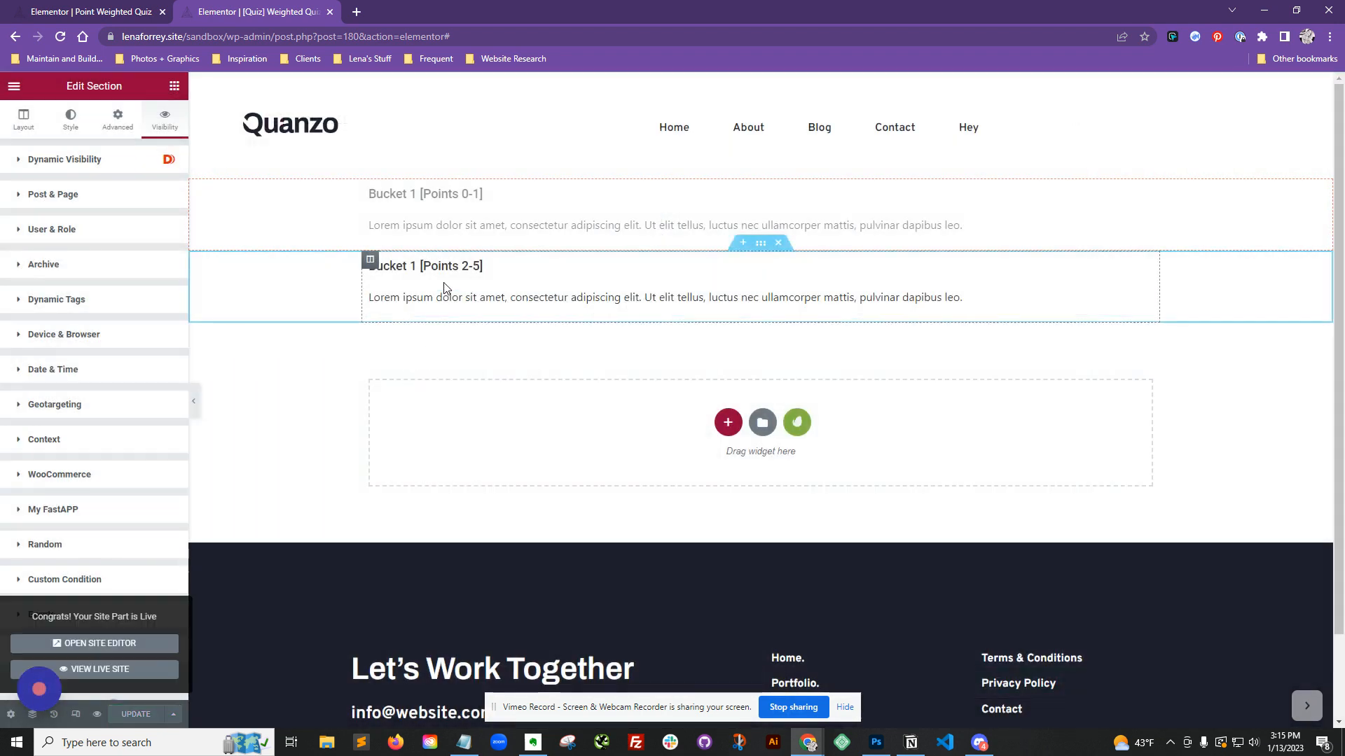
Step: Examine the Visibility settings of the heading and text widgets in both sections
left_click(451, 301)
left_click(399, 264)
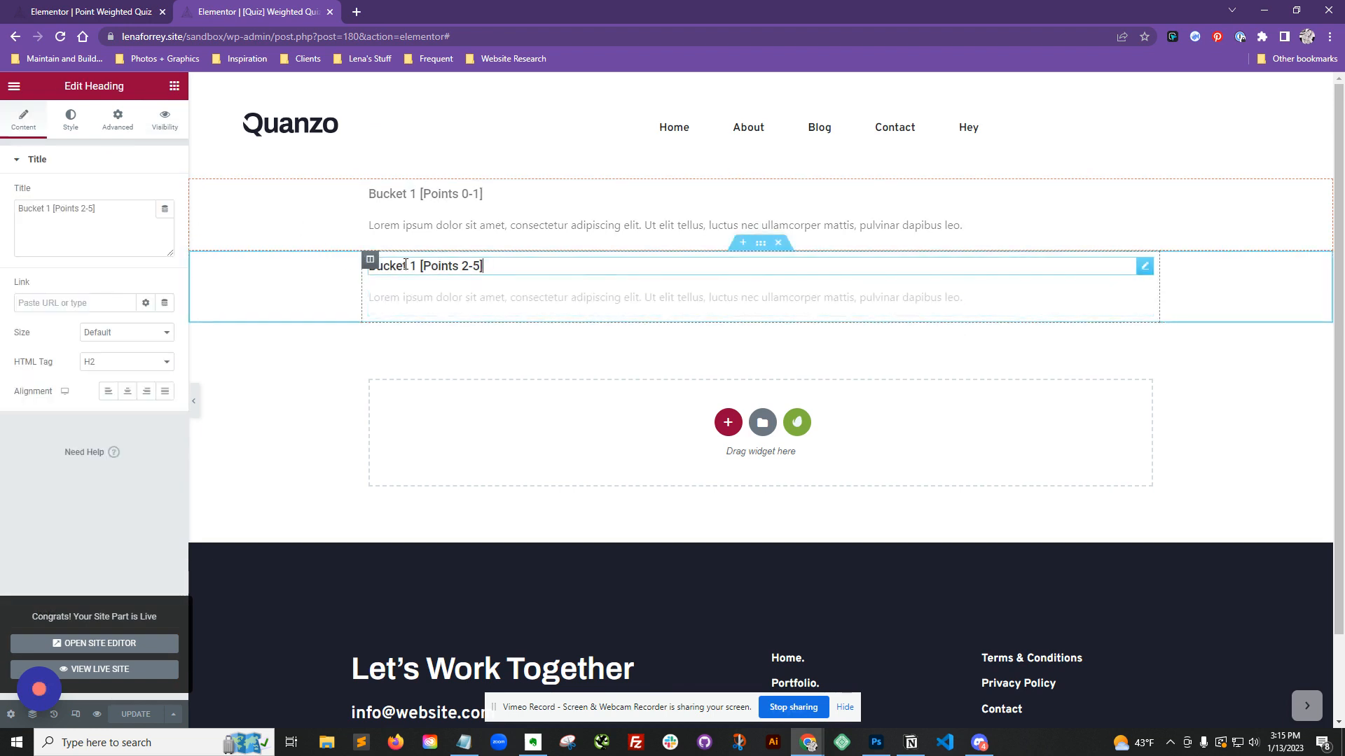
left_click(156, 130)
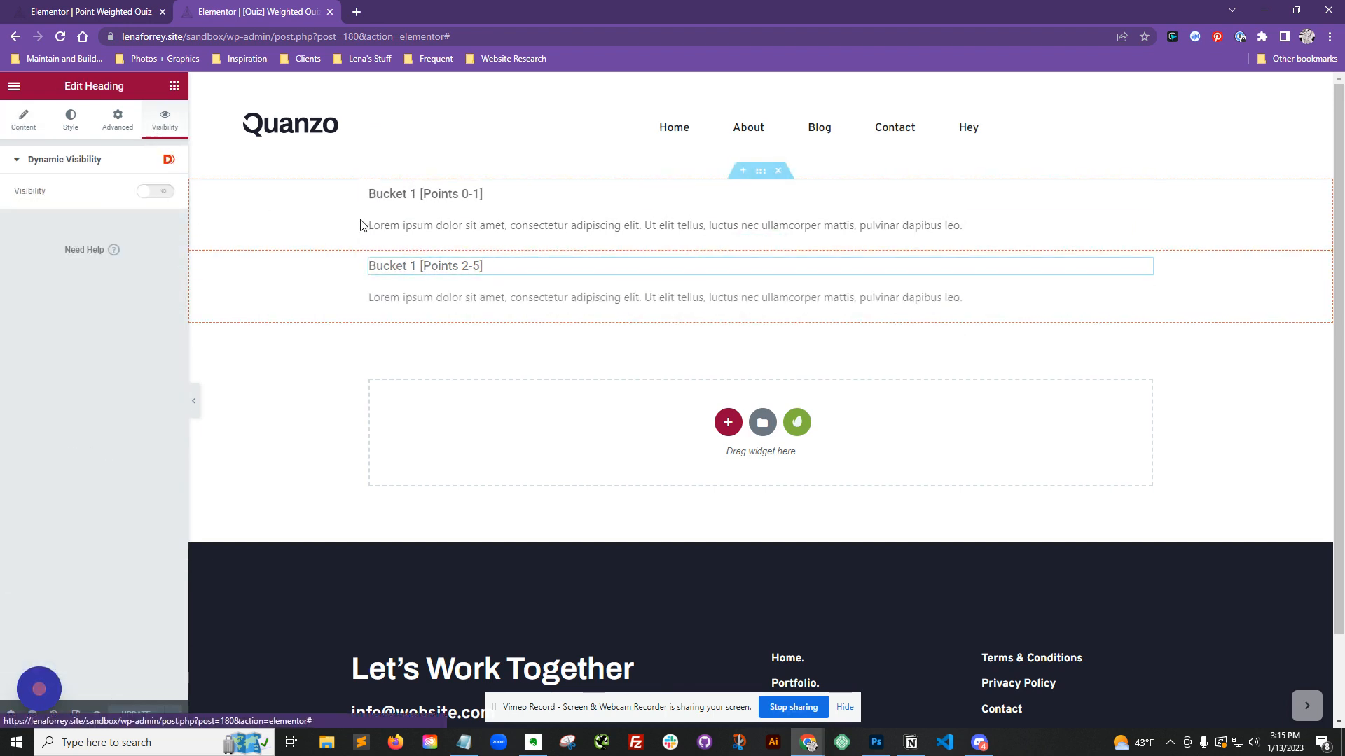
left_click(375, 224)
left_click(166, 126)
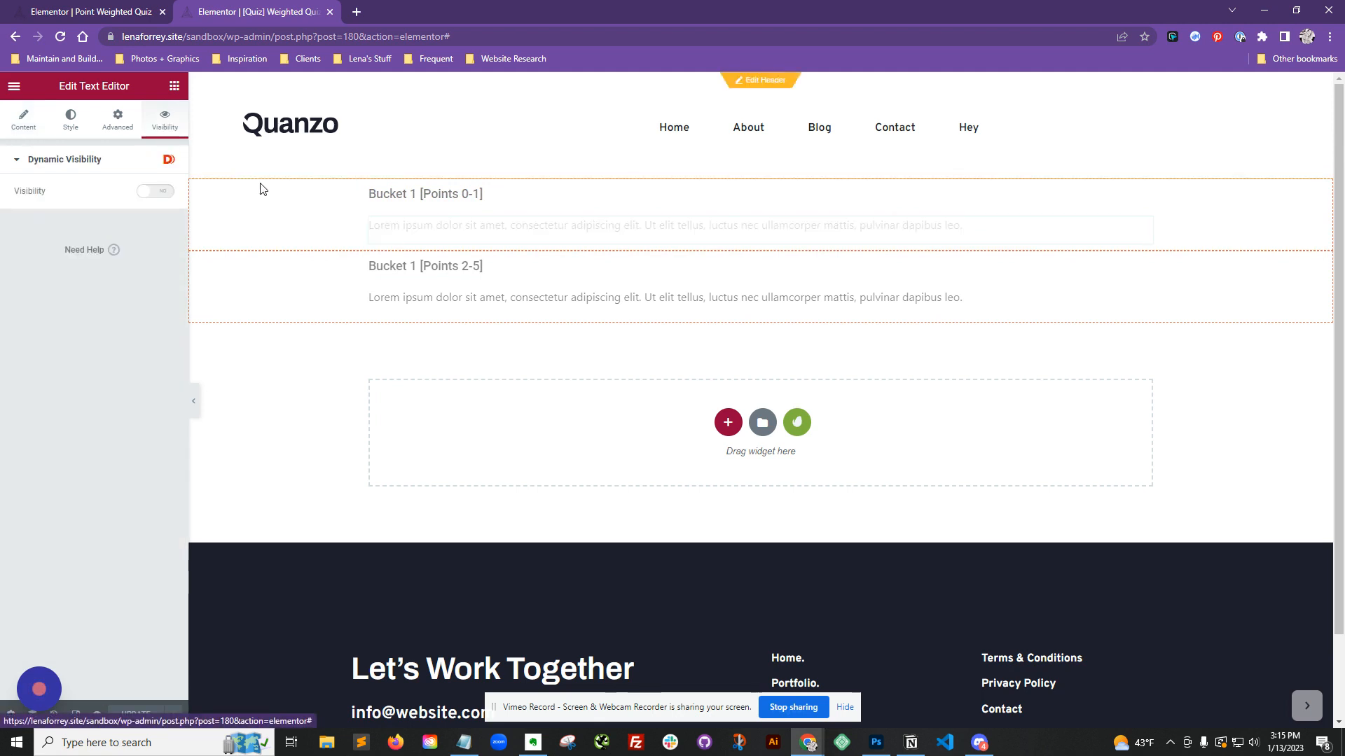
left_click(420, 194)
left_click(164, 121)
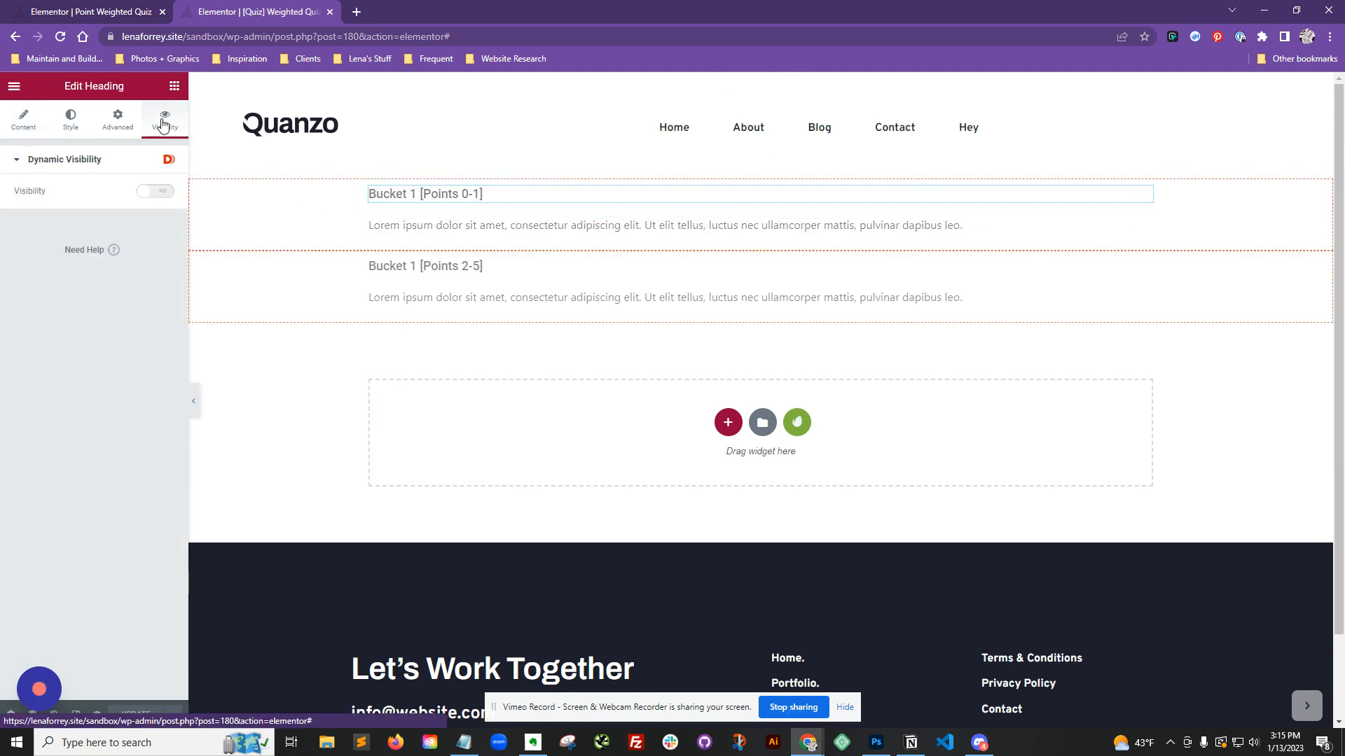
Step: Set the quiz form's Message Generator template to [180] [Quiz] Weighted Quiz and update the page
left_click(135, 6)
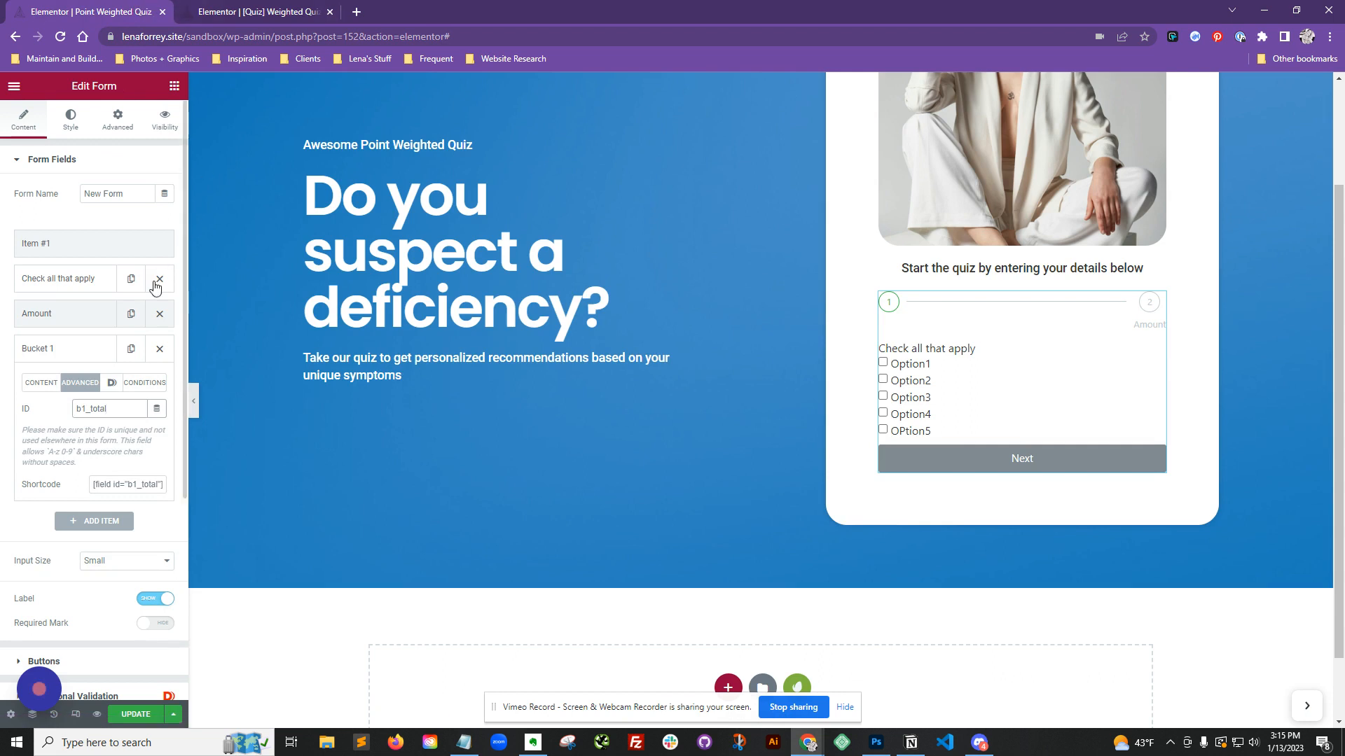
scroll(127, 345, "down", 4)
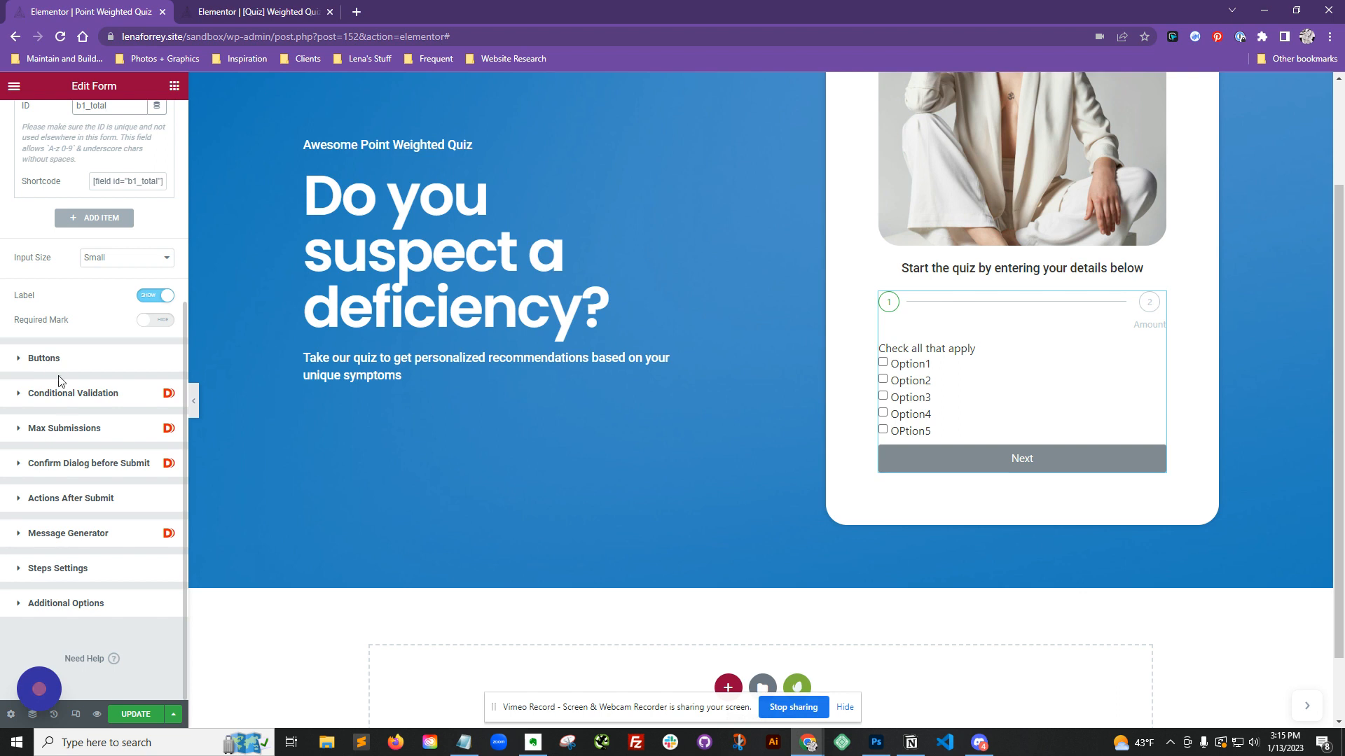
left_click(70, 535)
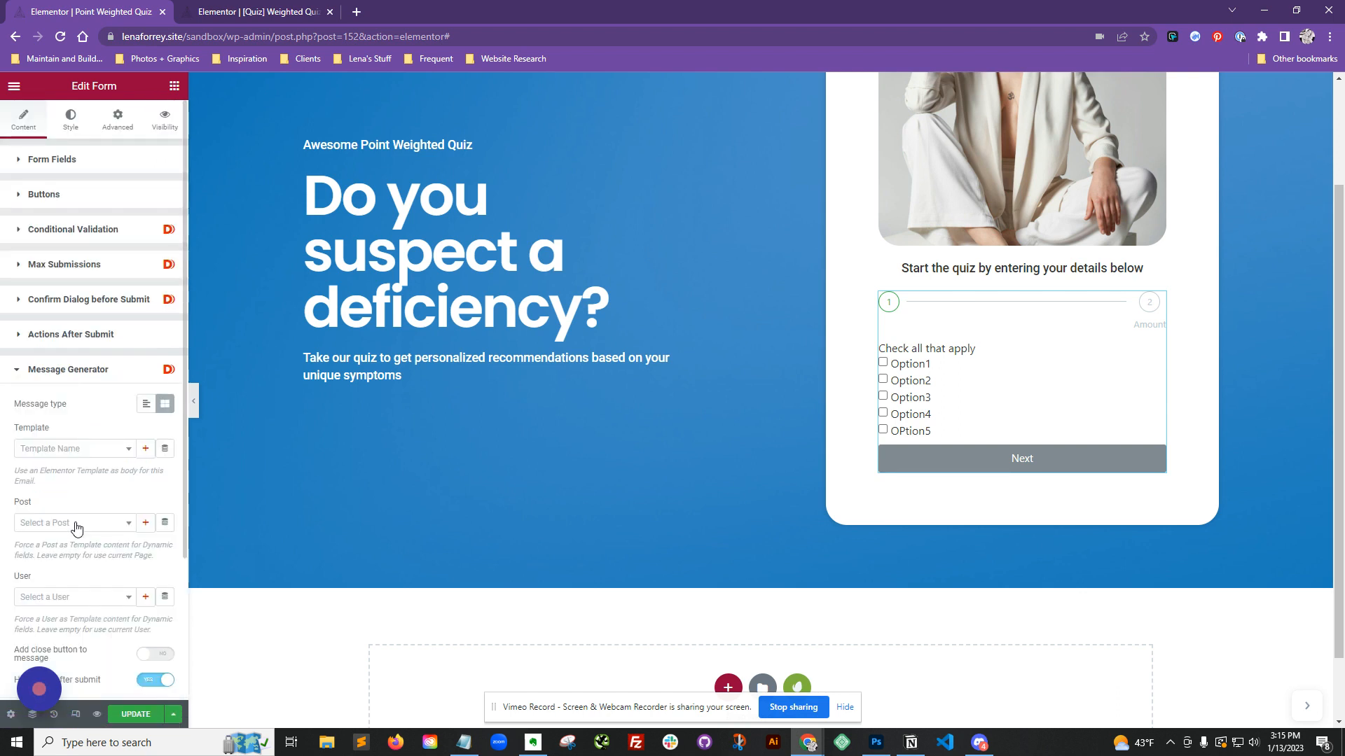
left_click(65, 449)
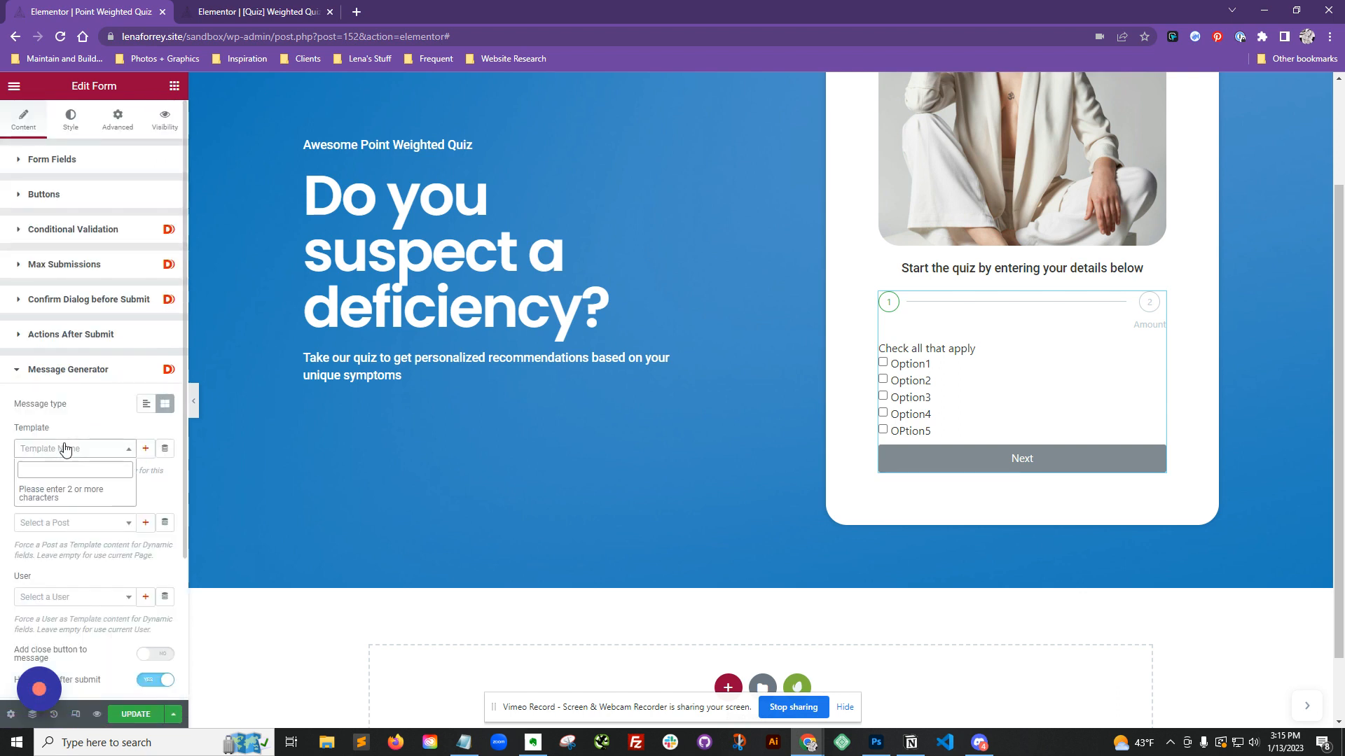
type("quiz")
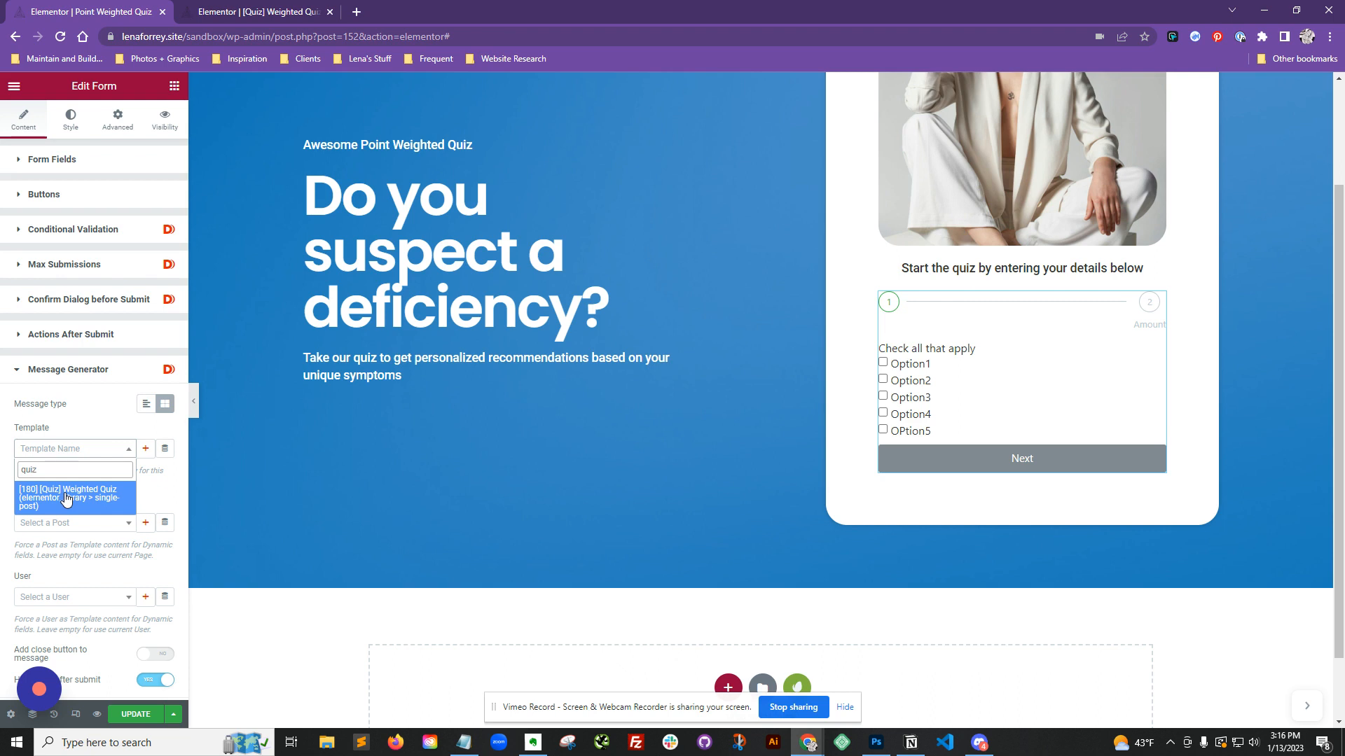
left_click(67, 499)
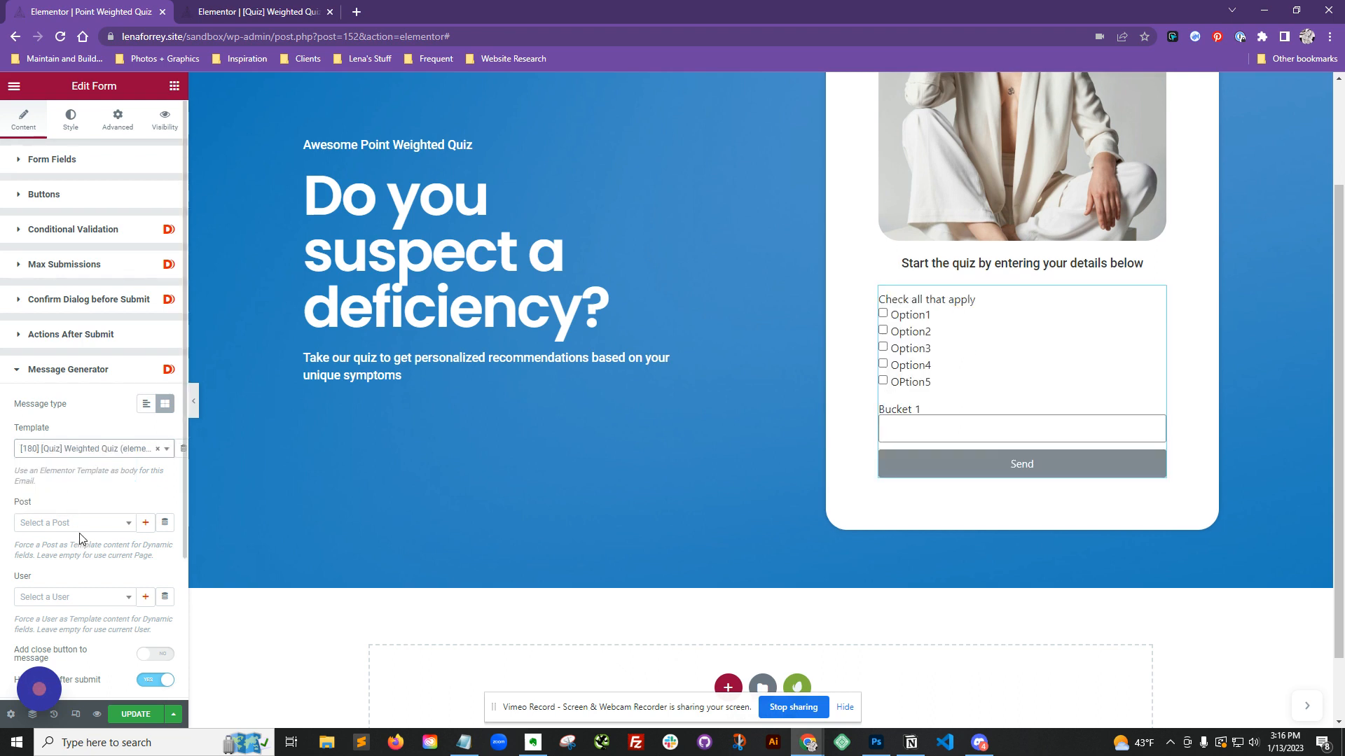
scroll(81, 539, "down", 1)
scroll(81, 538, "down", 1)
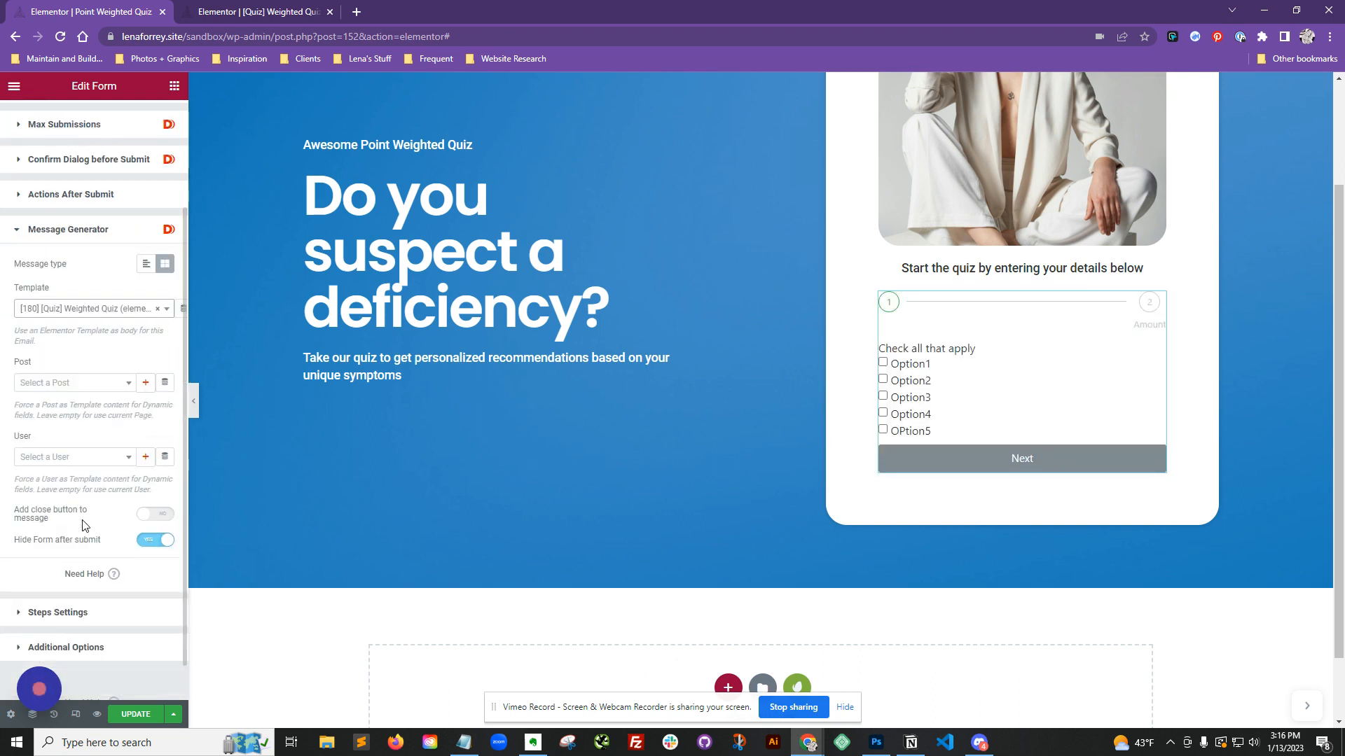
left_click(137, 715)
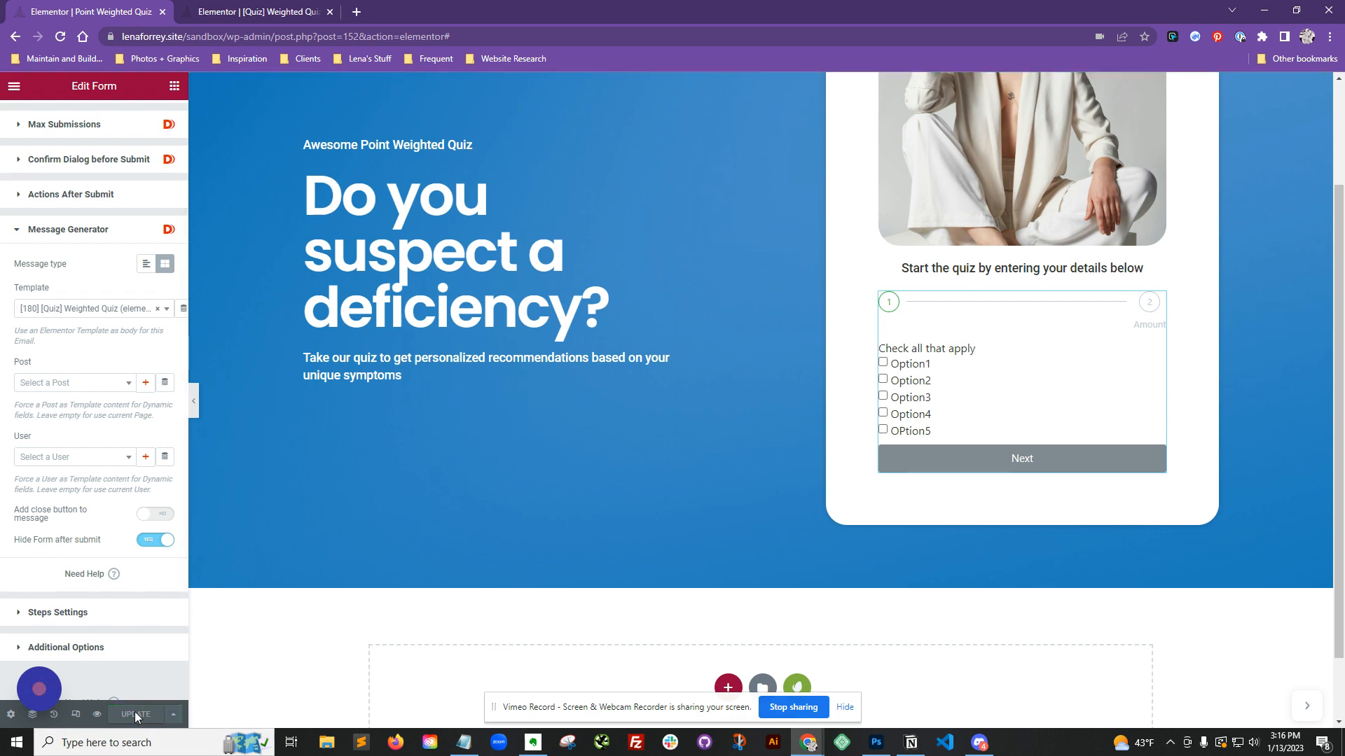
left_click(1307, 707)
left_click(1299, 708)
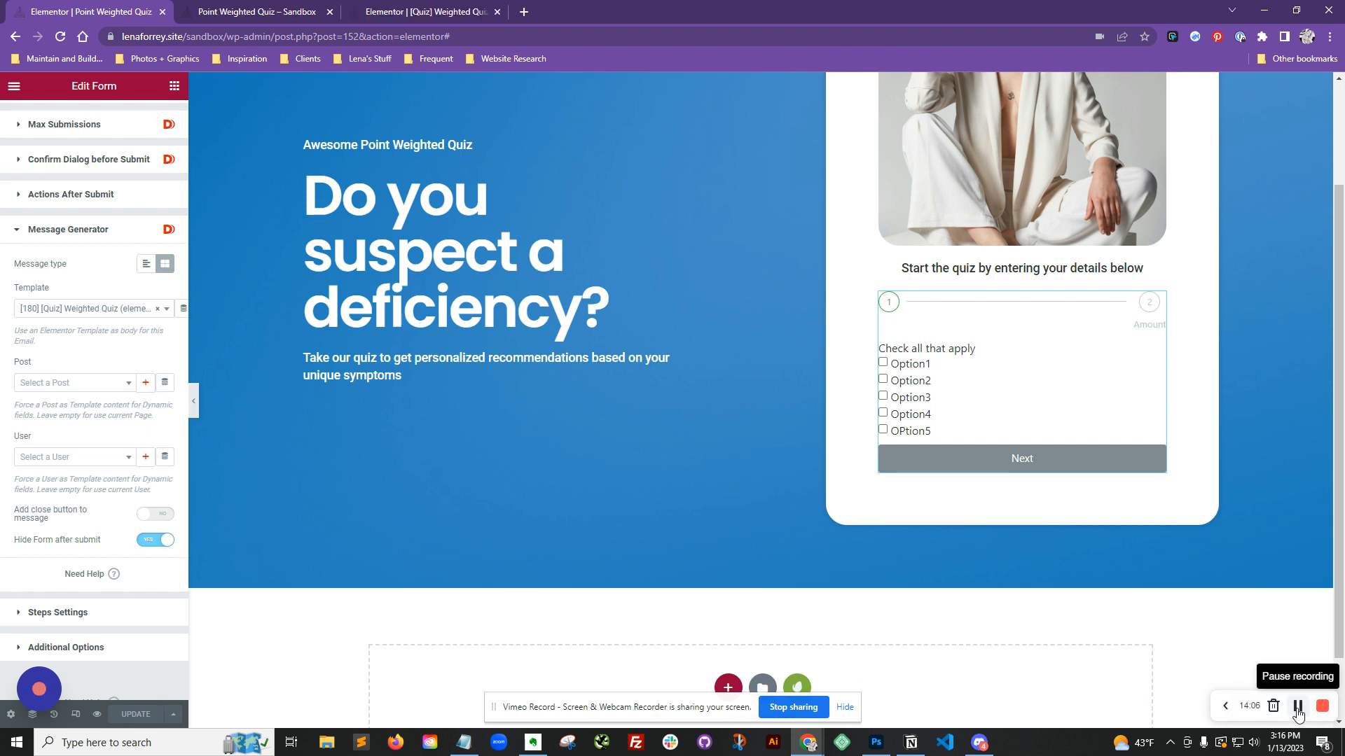
left_click(1224, 707)
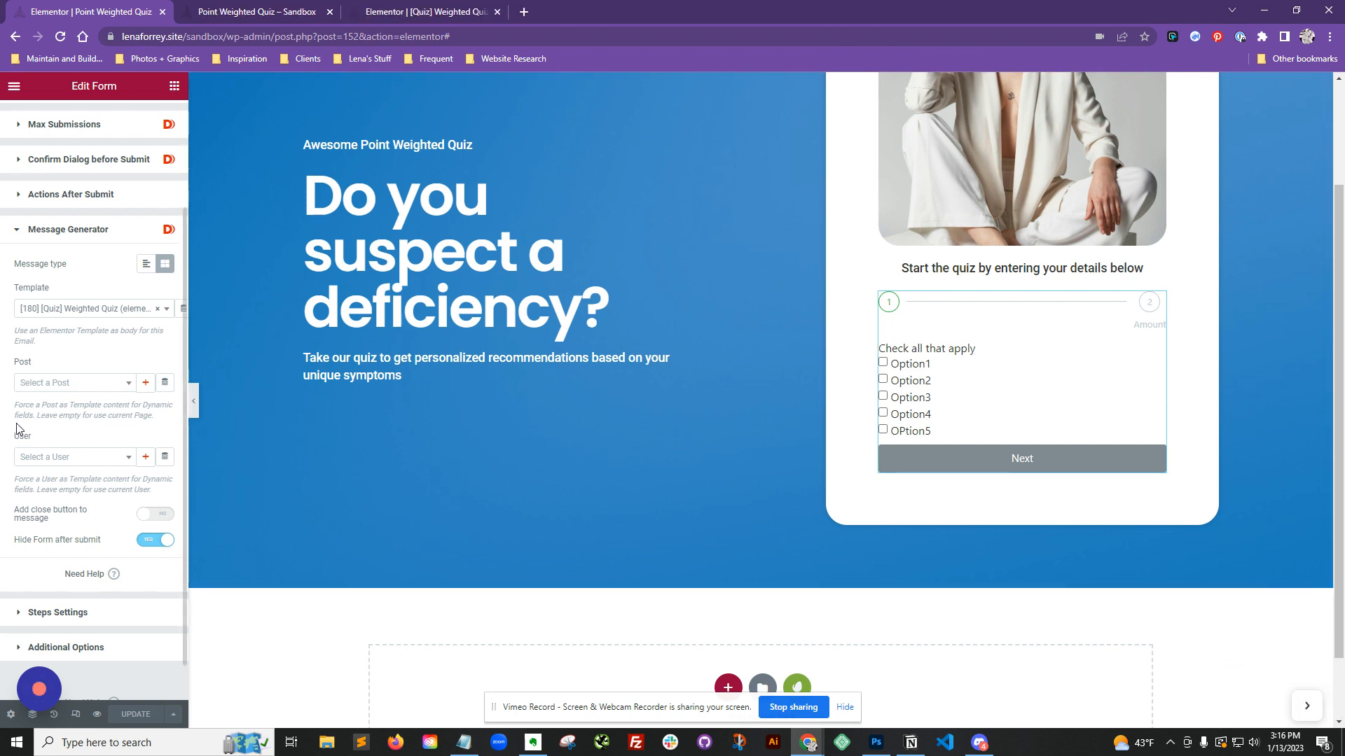
Step: Preview the page, submit the quiz with Option1 and Option2 checked, and read the result section shown
left_click(95, 714)
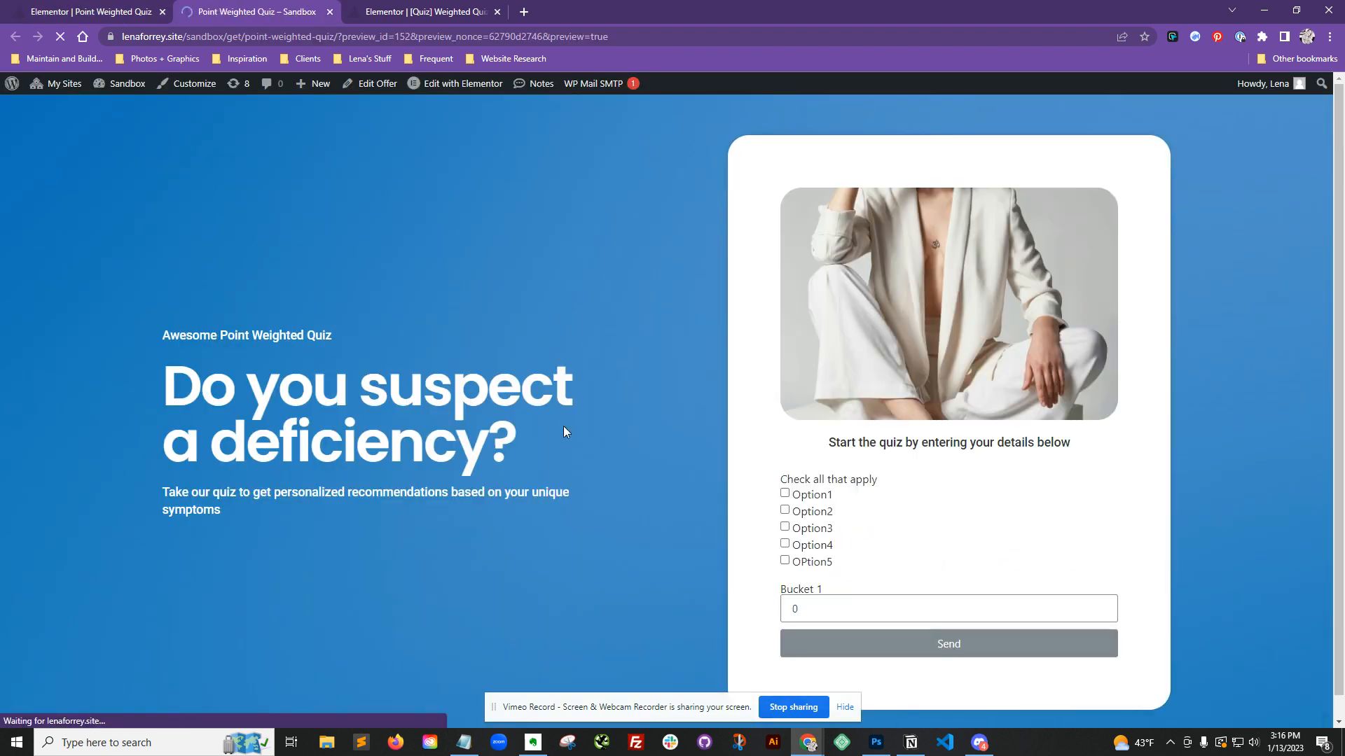
left_click(814, 549)
left_click(800, 561)
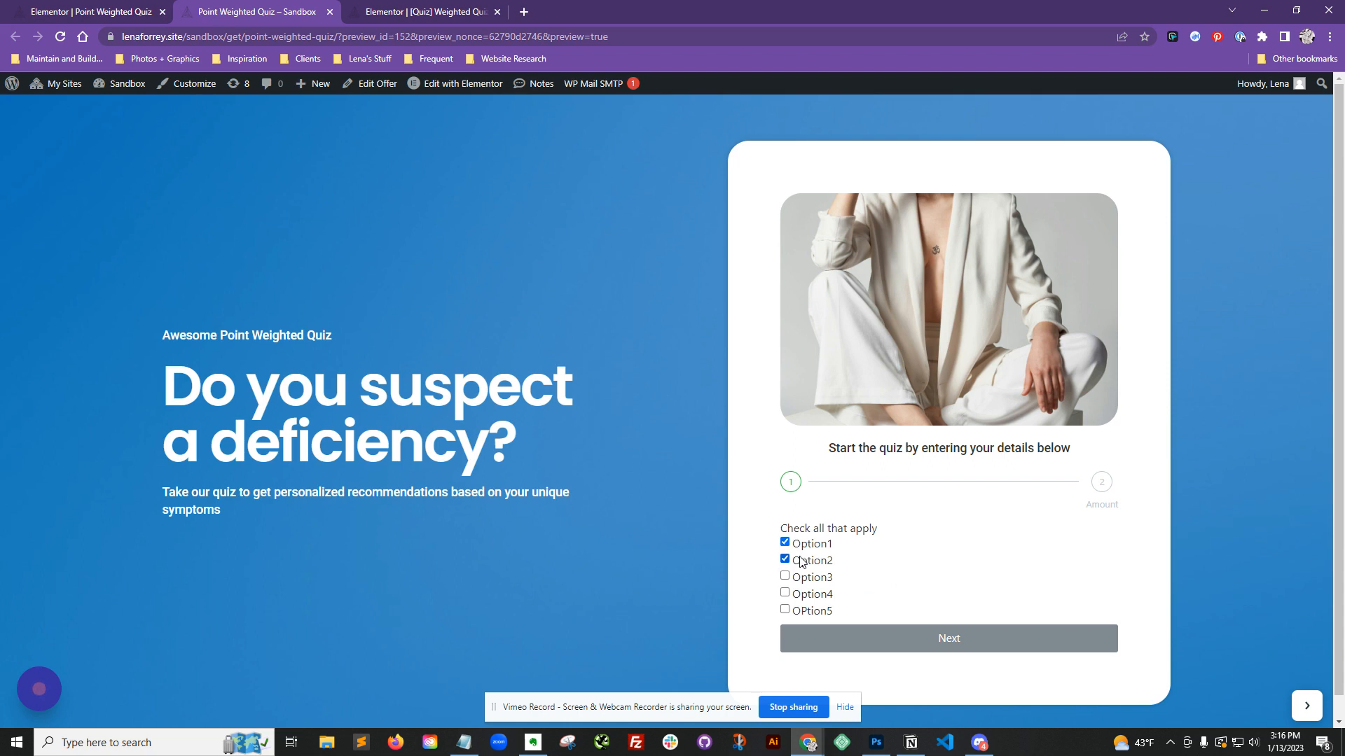
left_click(876, 633)
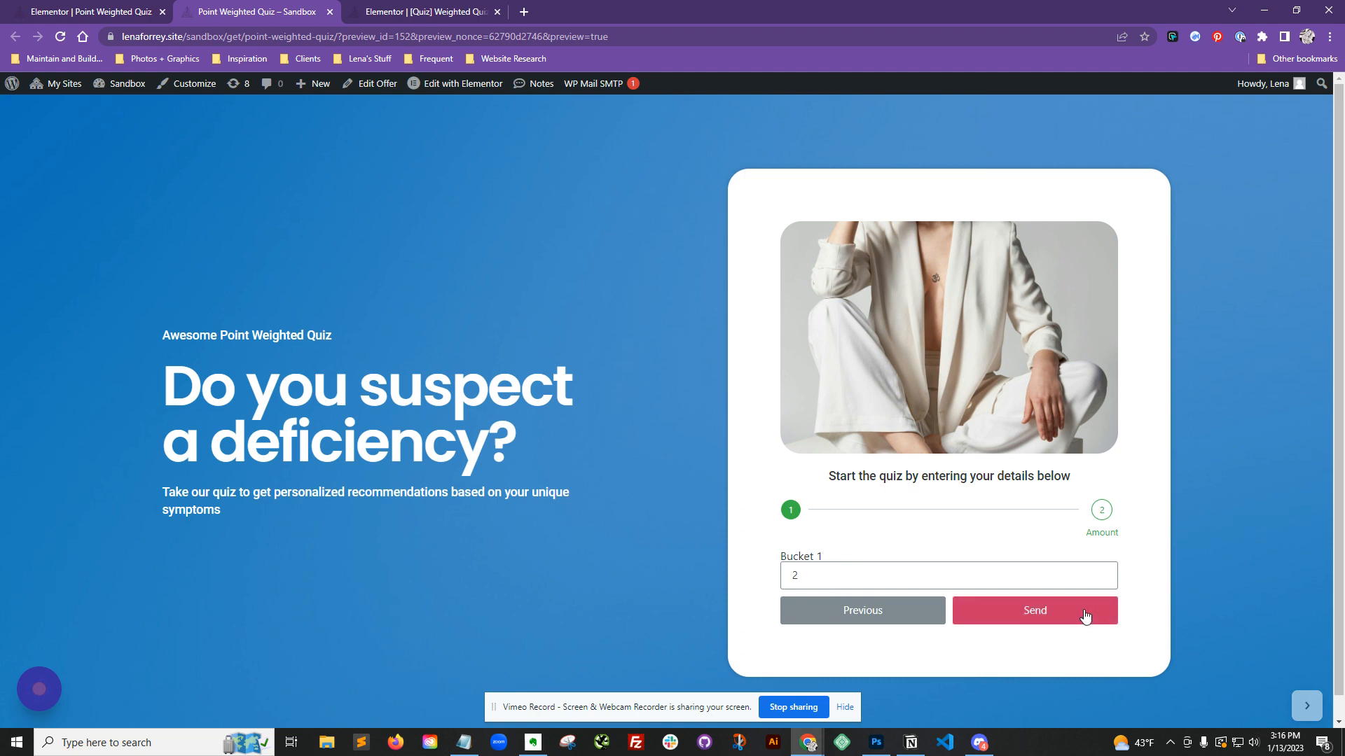
left_click(1084, 616)
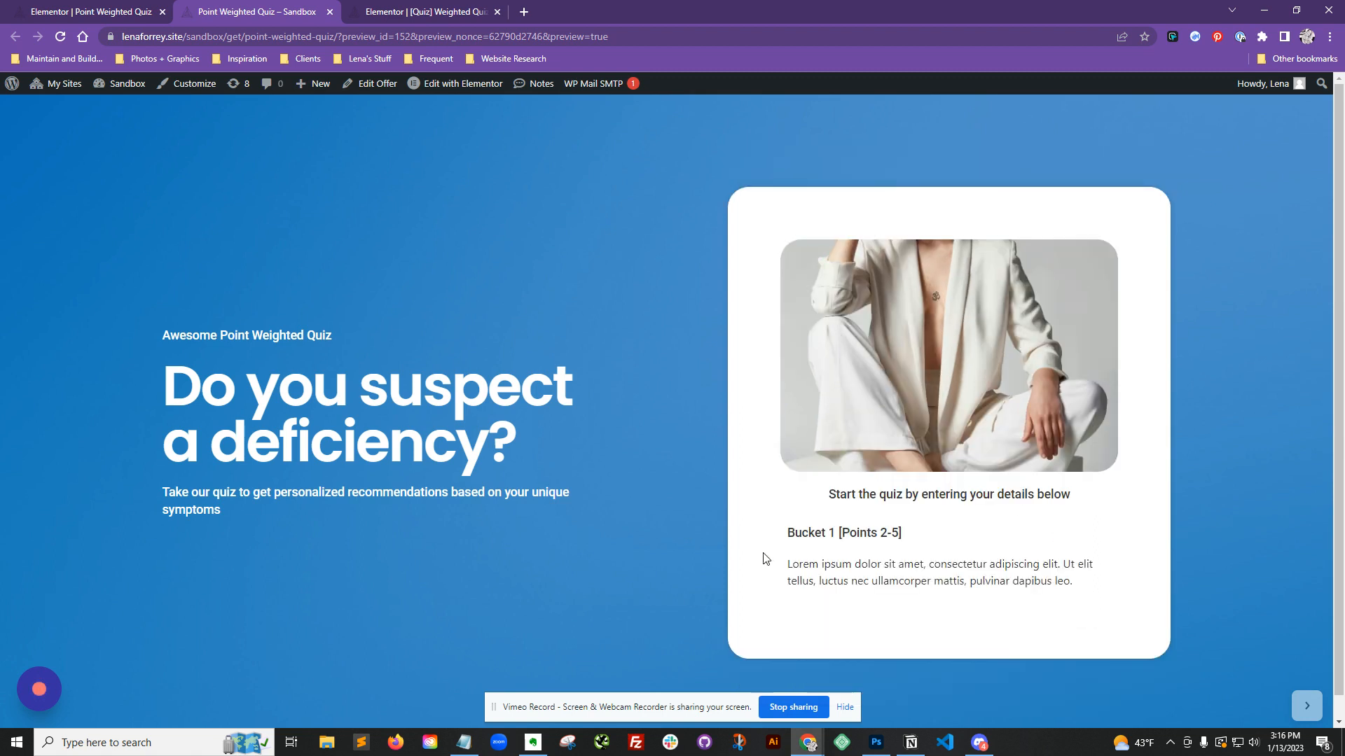
left_click_drag(880, 533, 899, 532)
left_click_drag(787, 563, 1094, 591)
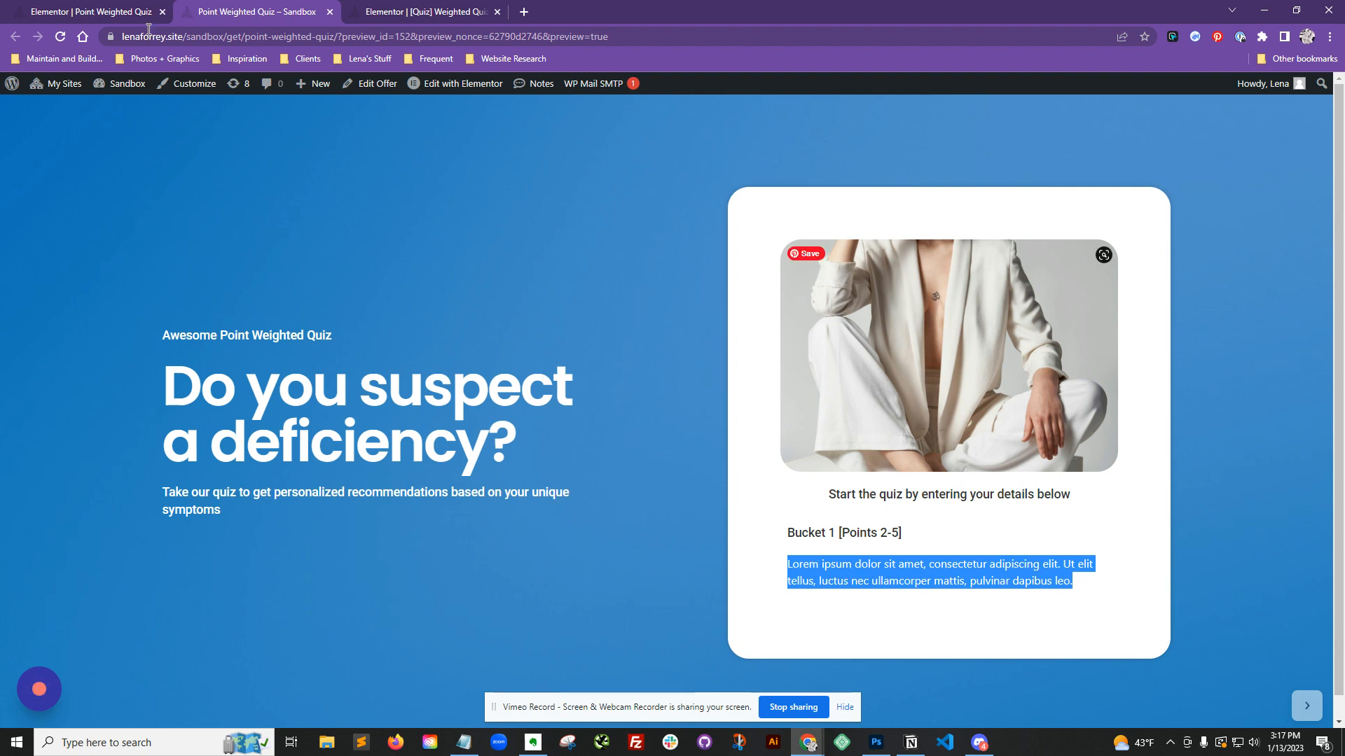
Step: Turn on Hide Amount for the Bucket 1 form field
left_click(84, 11)
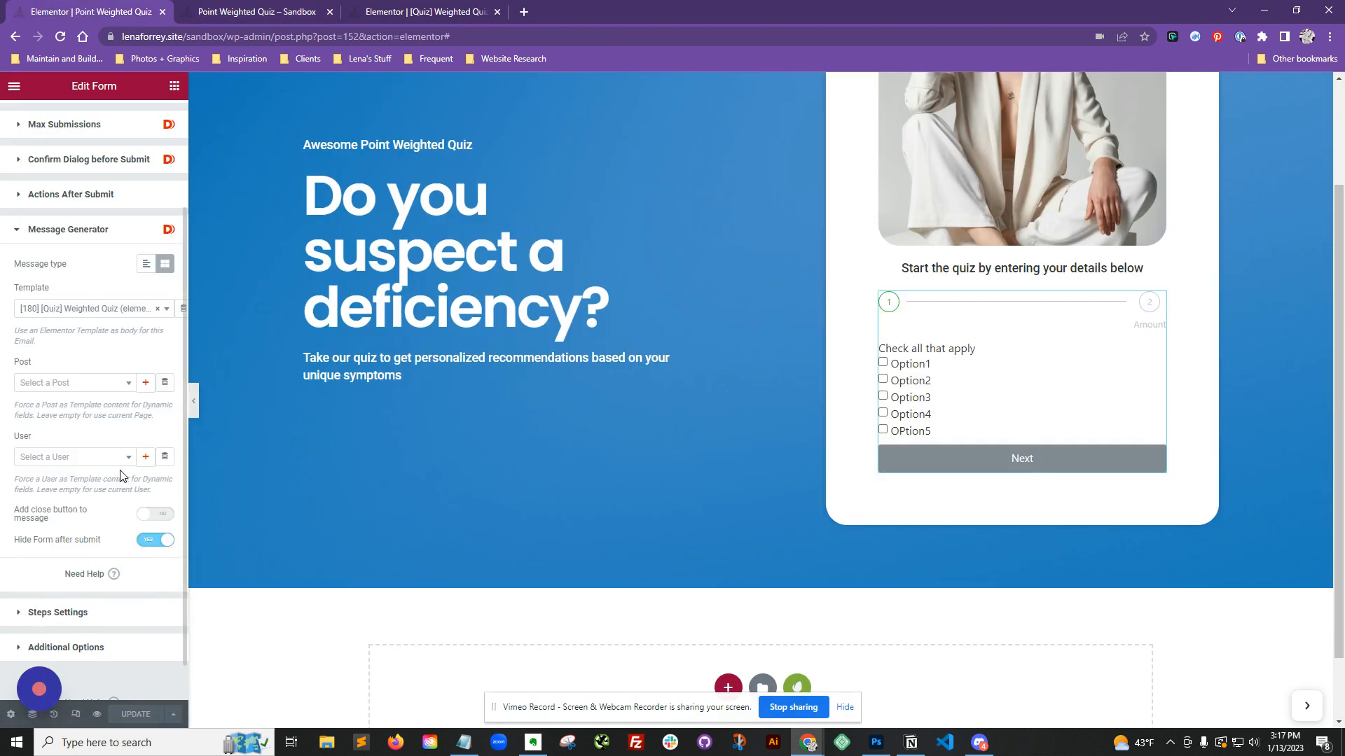
scroll(130, 392, "up", 3)
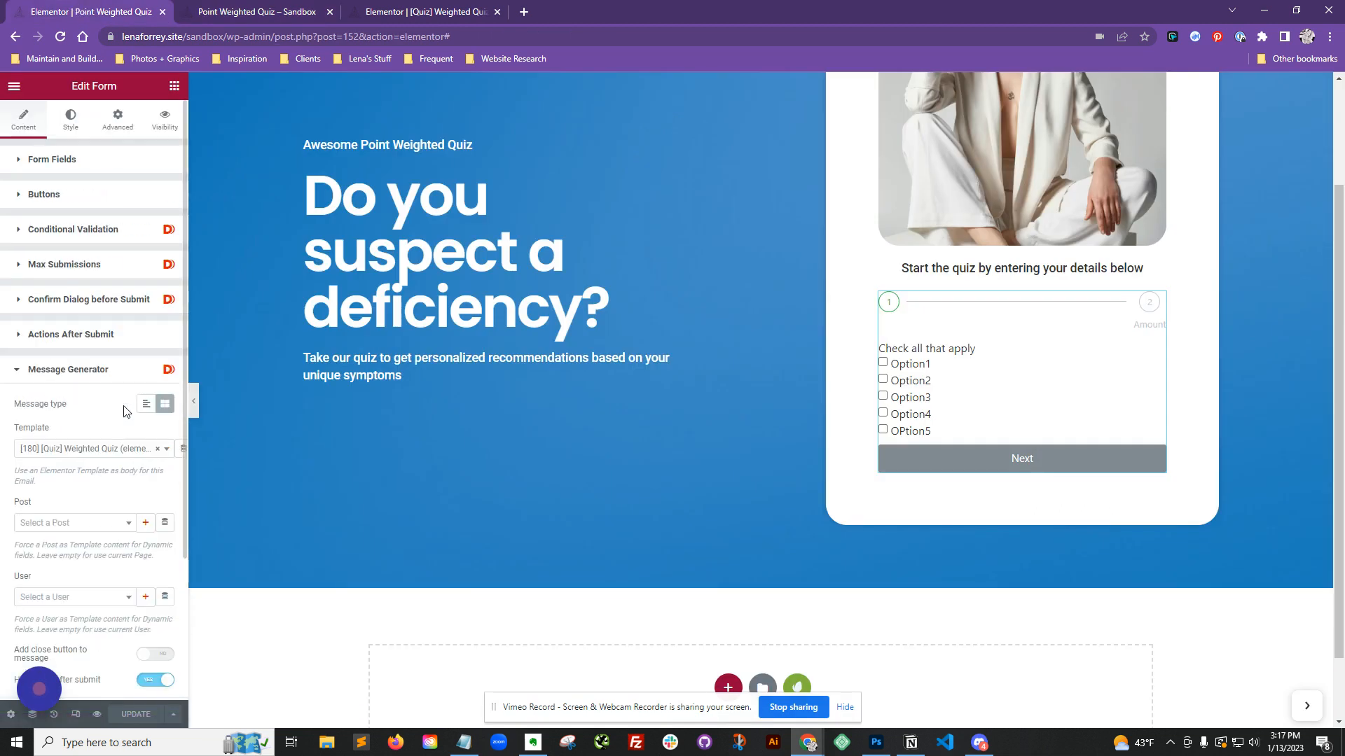
left_click(103, 161)
left_click(98, 347)
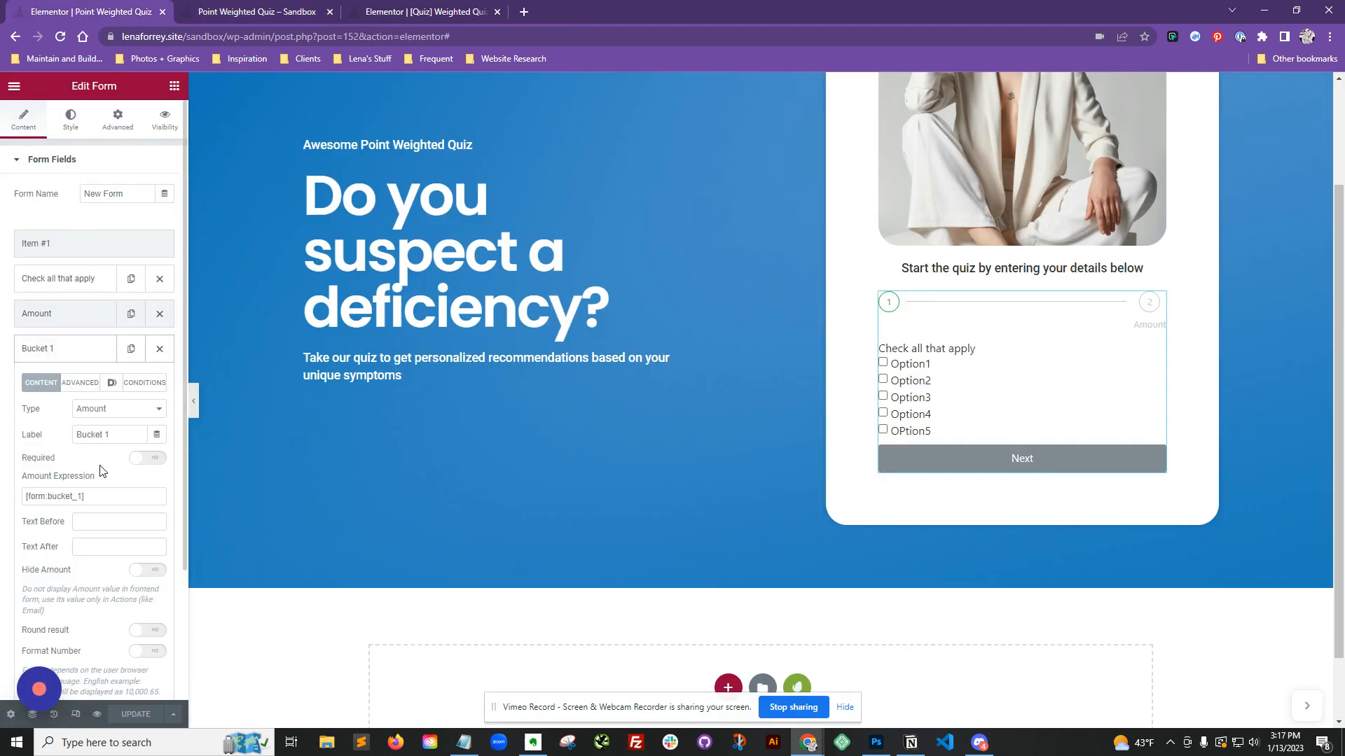
scroll(101, 471, "down", 3)
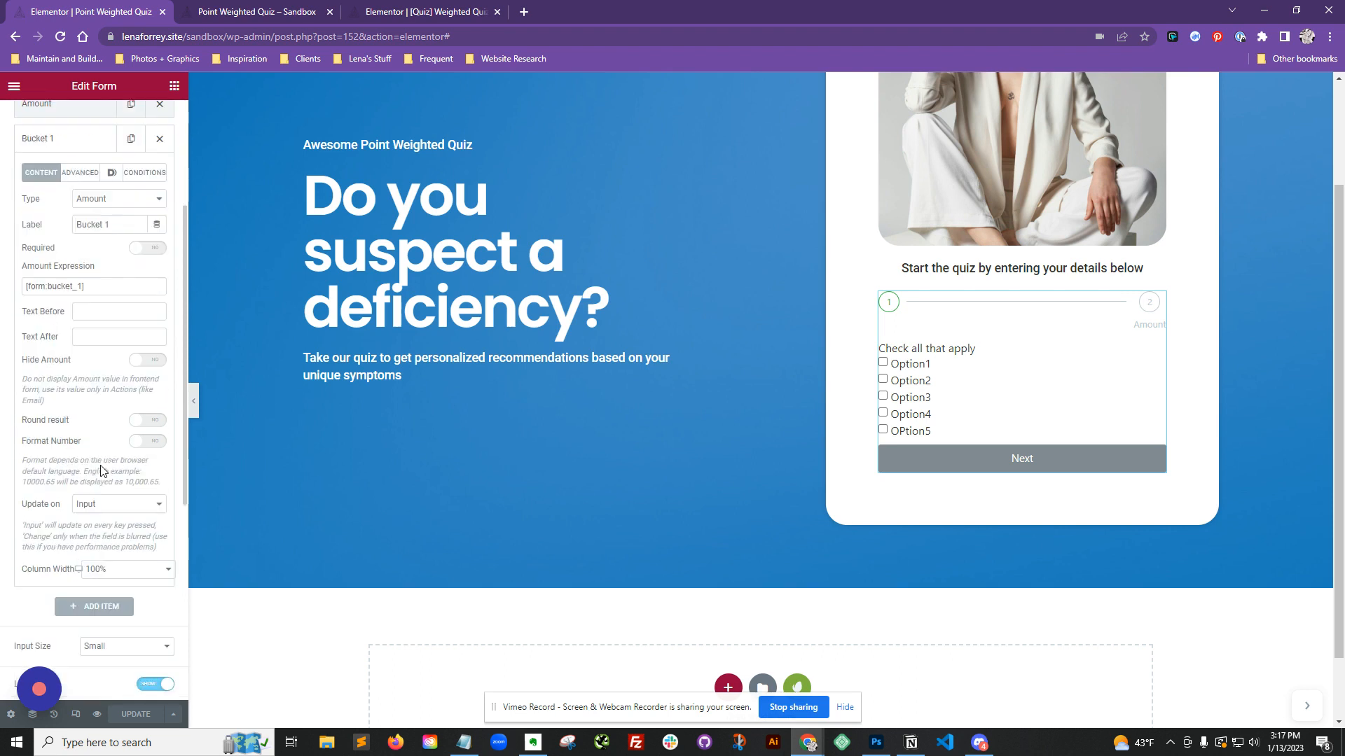
left_click(151, 362)
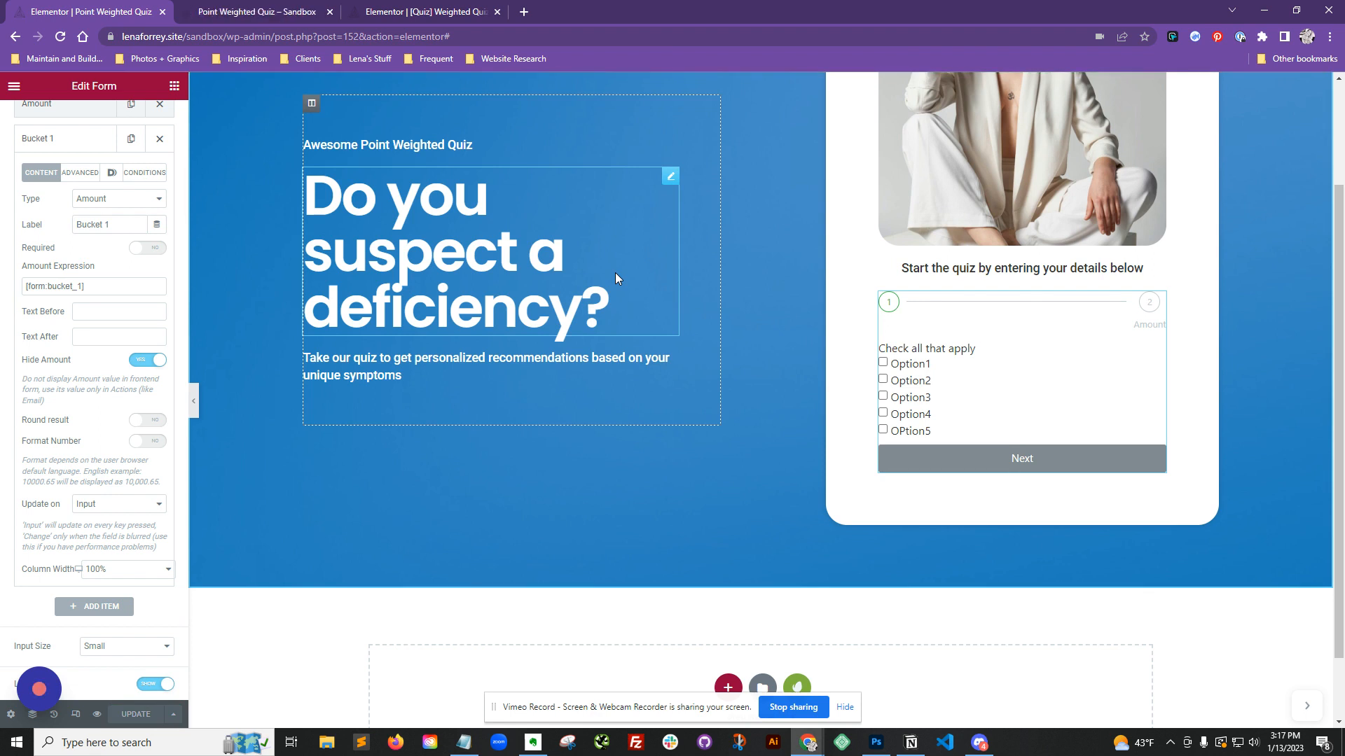
scroll(108, 546, "up", 3)
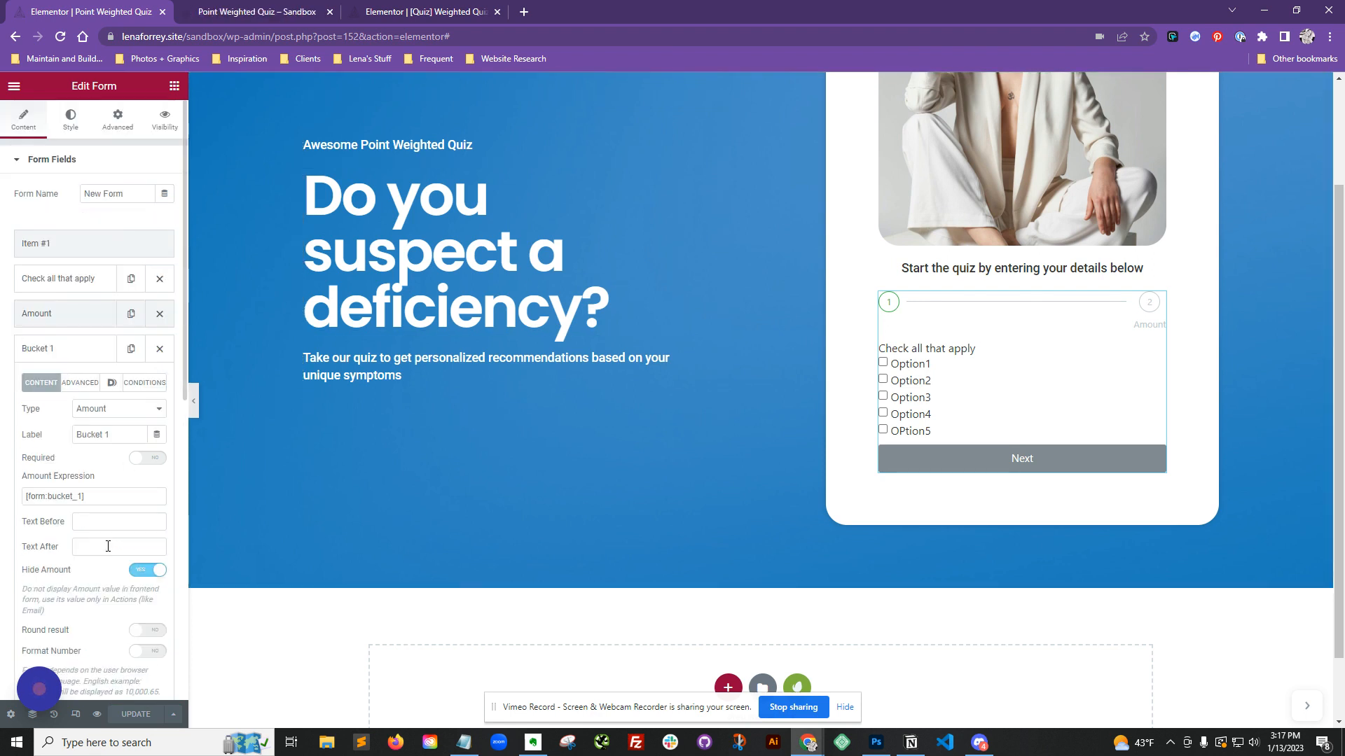
left_click(77, 349)
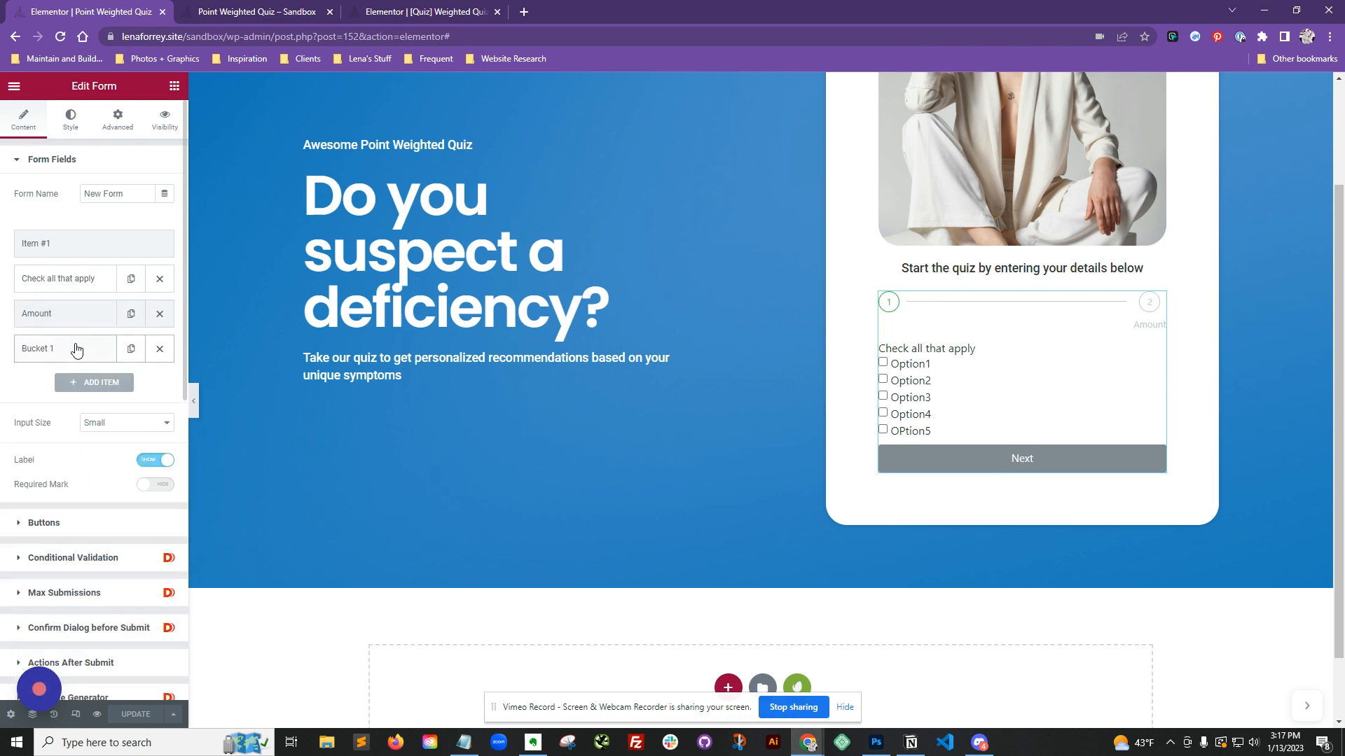
Step: Add ActiveCampaign as an action after submit alongside Message Generator
scroll(102, 521, "down", 2)
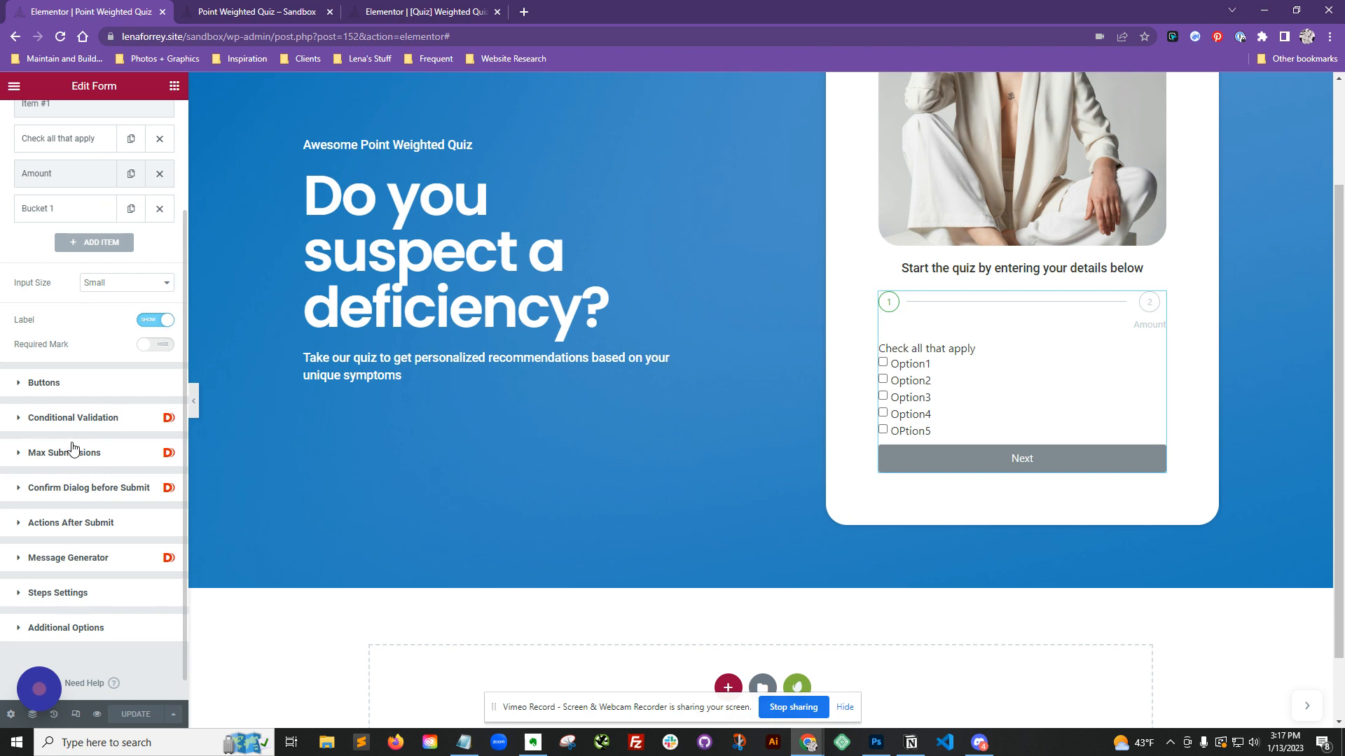
left_click(86, 524)
left_click(123, 385)
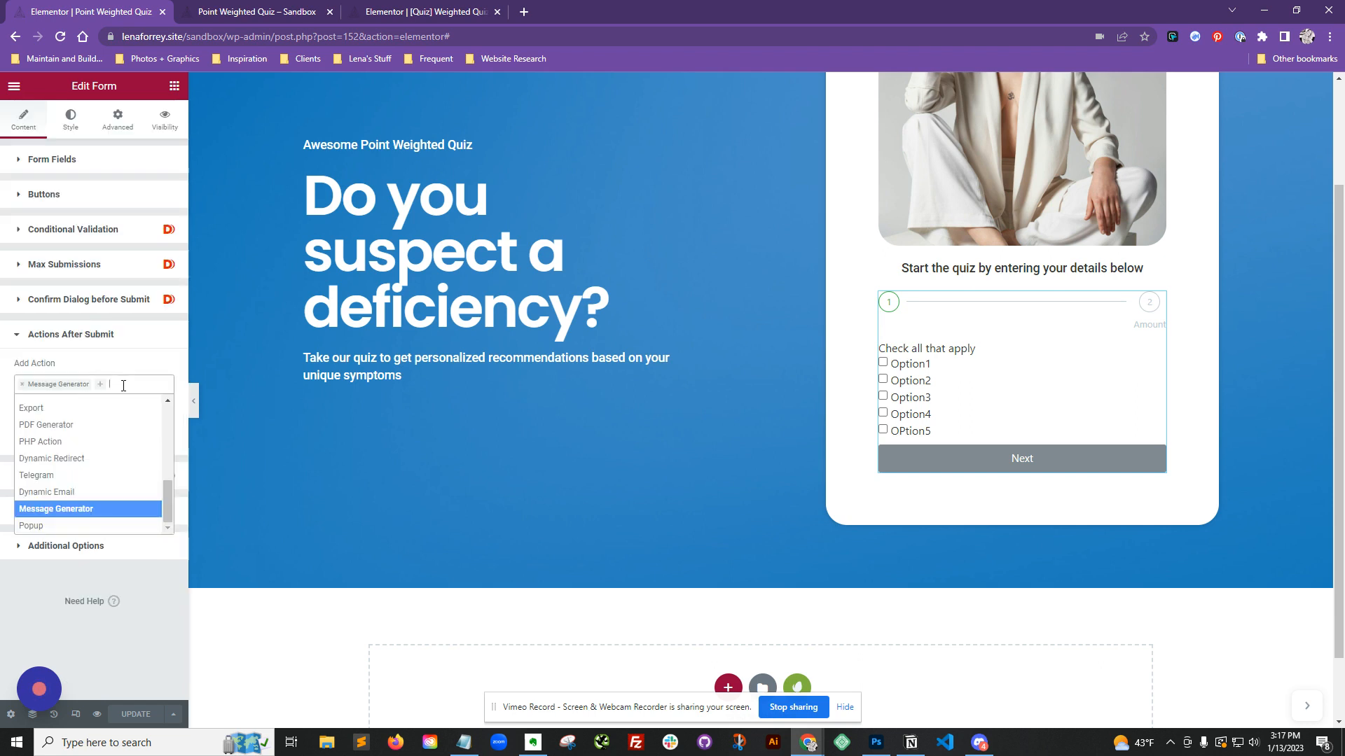
type("act")
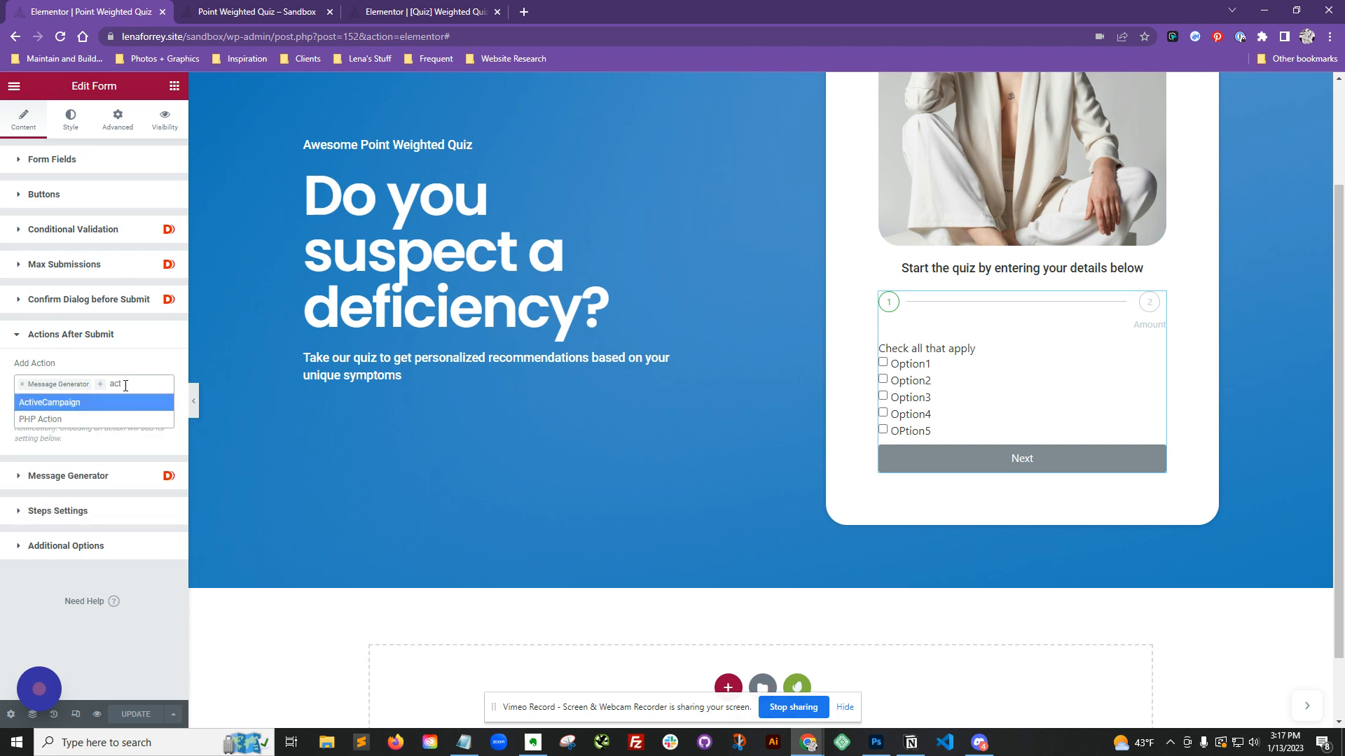
left_click(126, 403)
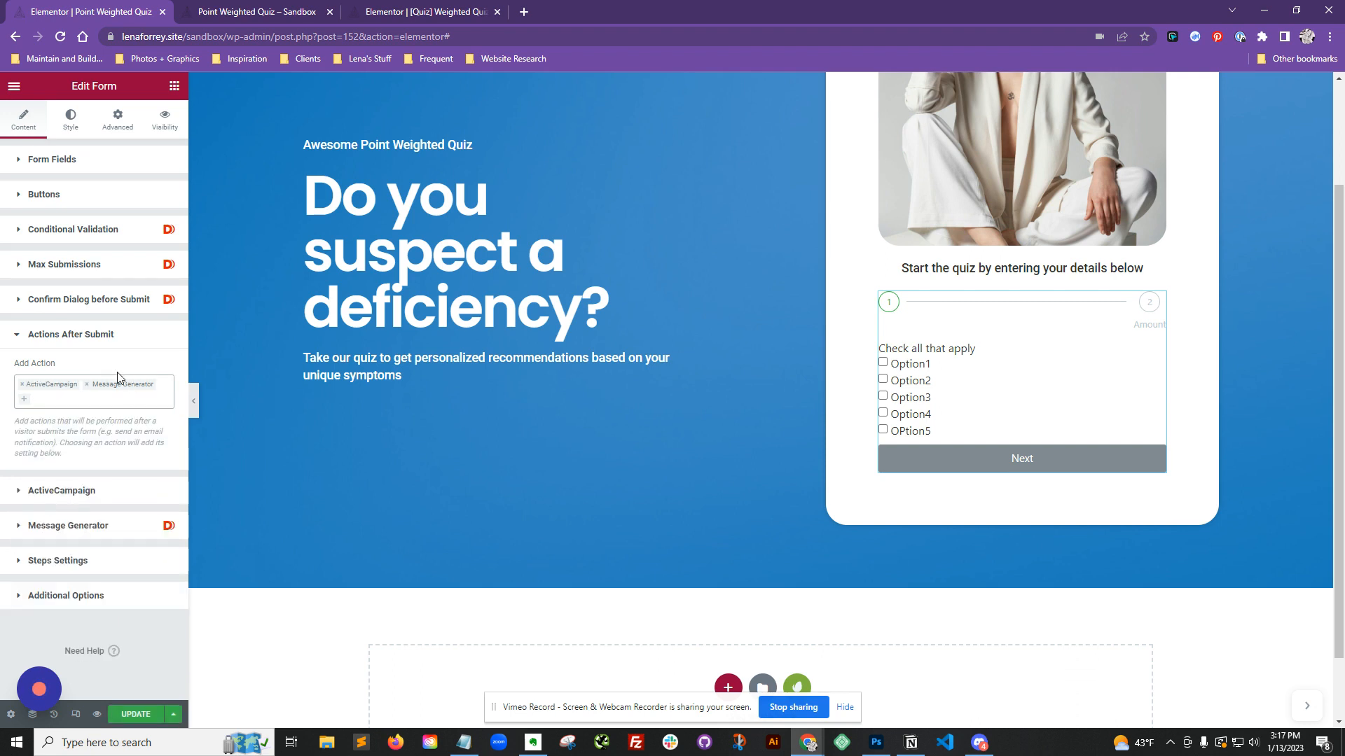
left_click(77, 491)
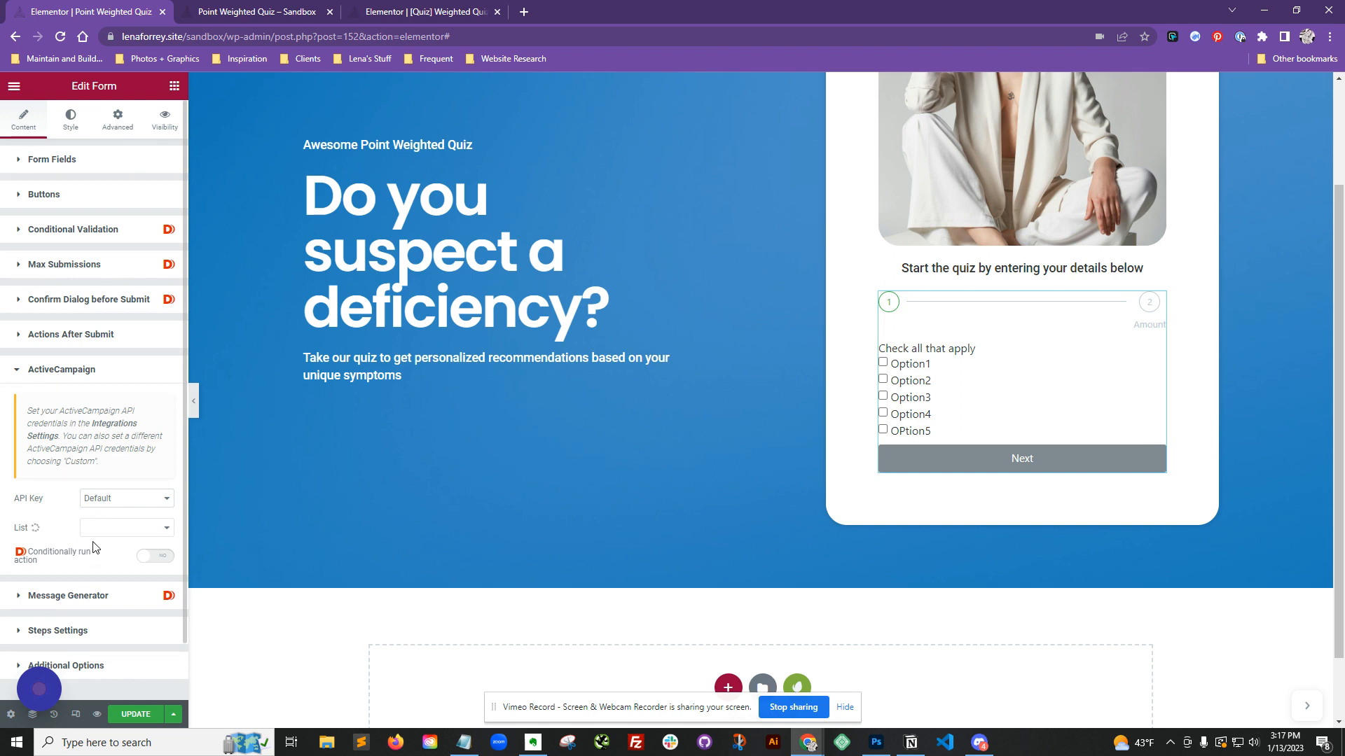
left_click(96, 382)
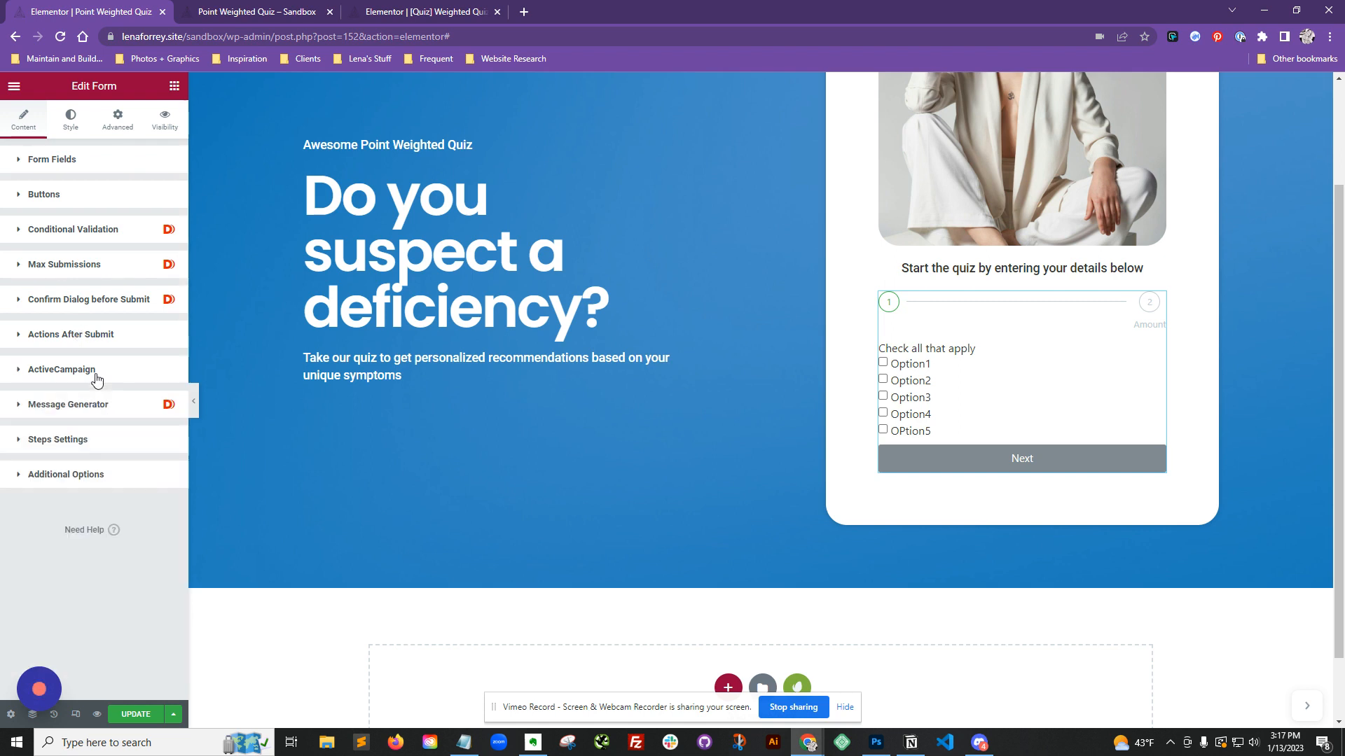